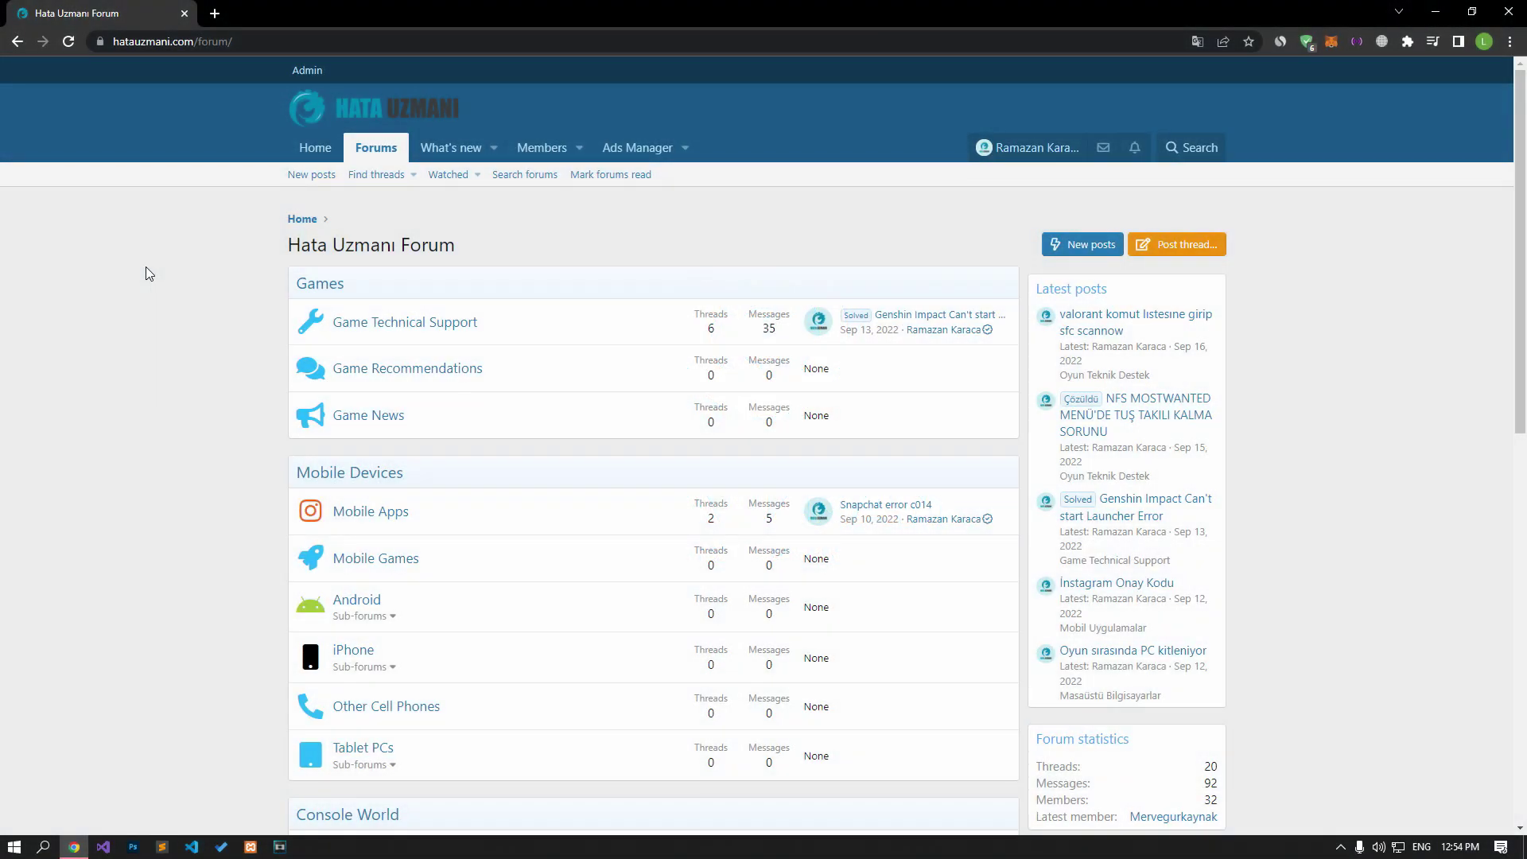
# Scroll down the Hata Uzmanı Forum home page.
pyautogui.scroll(-10, 145, 266)
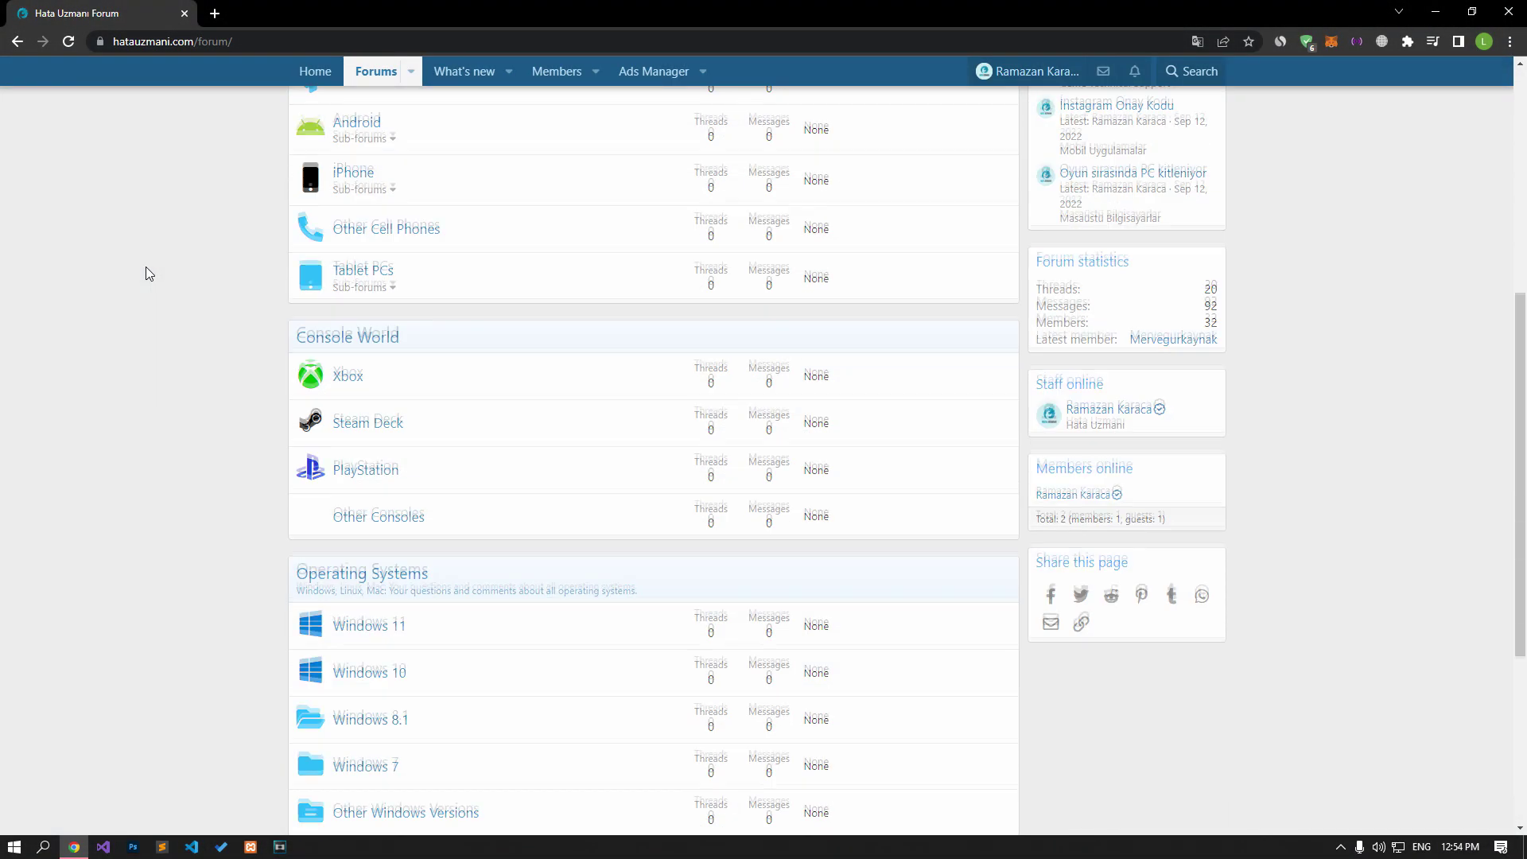
# Scroll back up the forum page and select Post thread.
pyautogui.scroll(10, 145, 268)
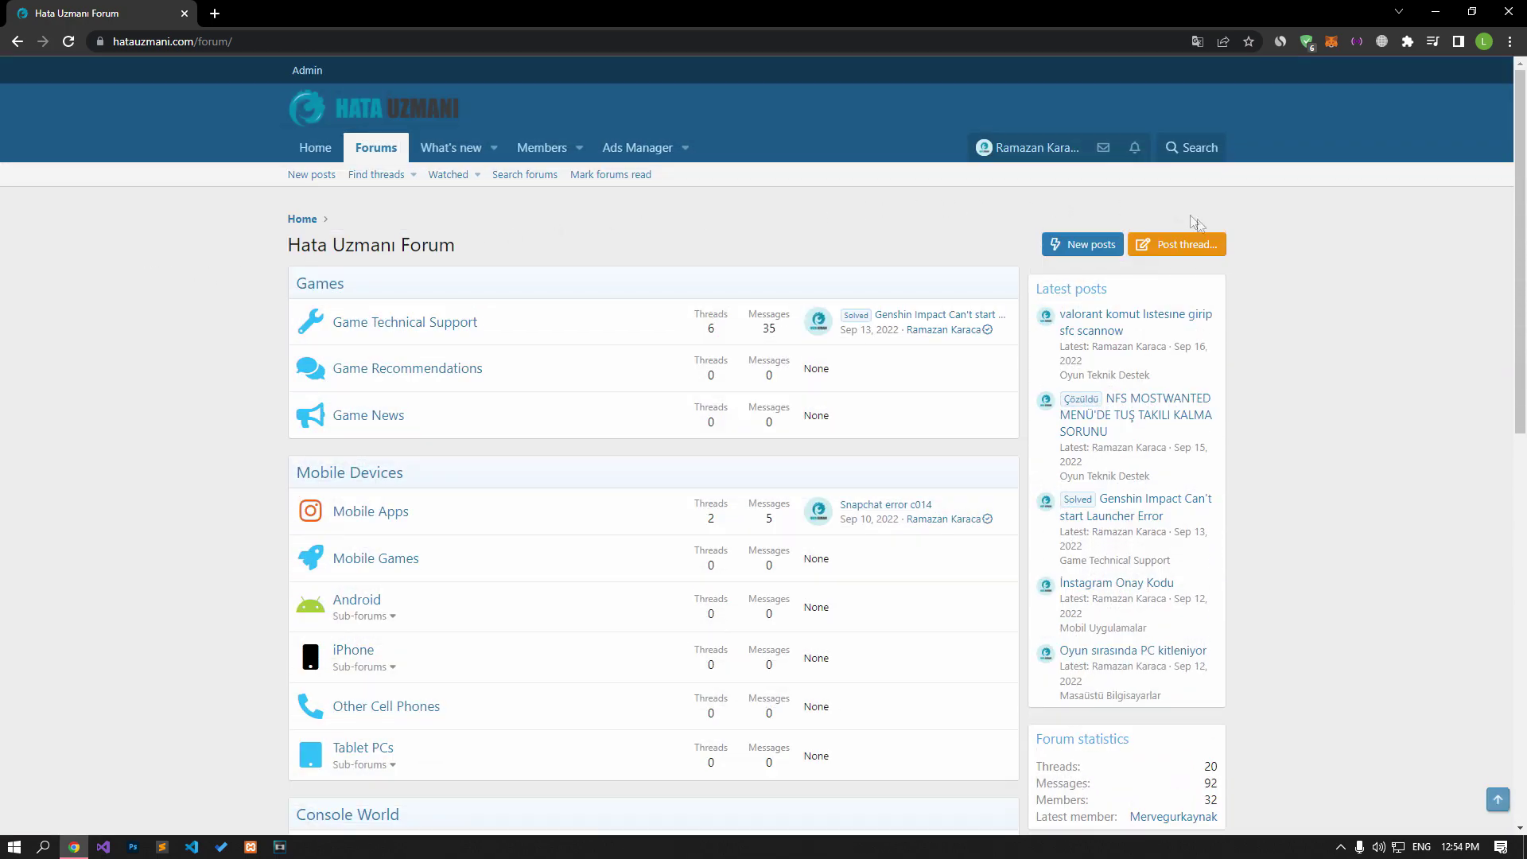
pyautogui.click(1213, 247)
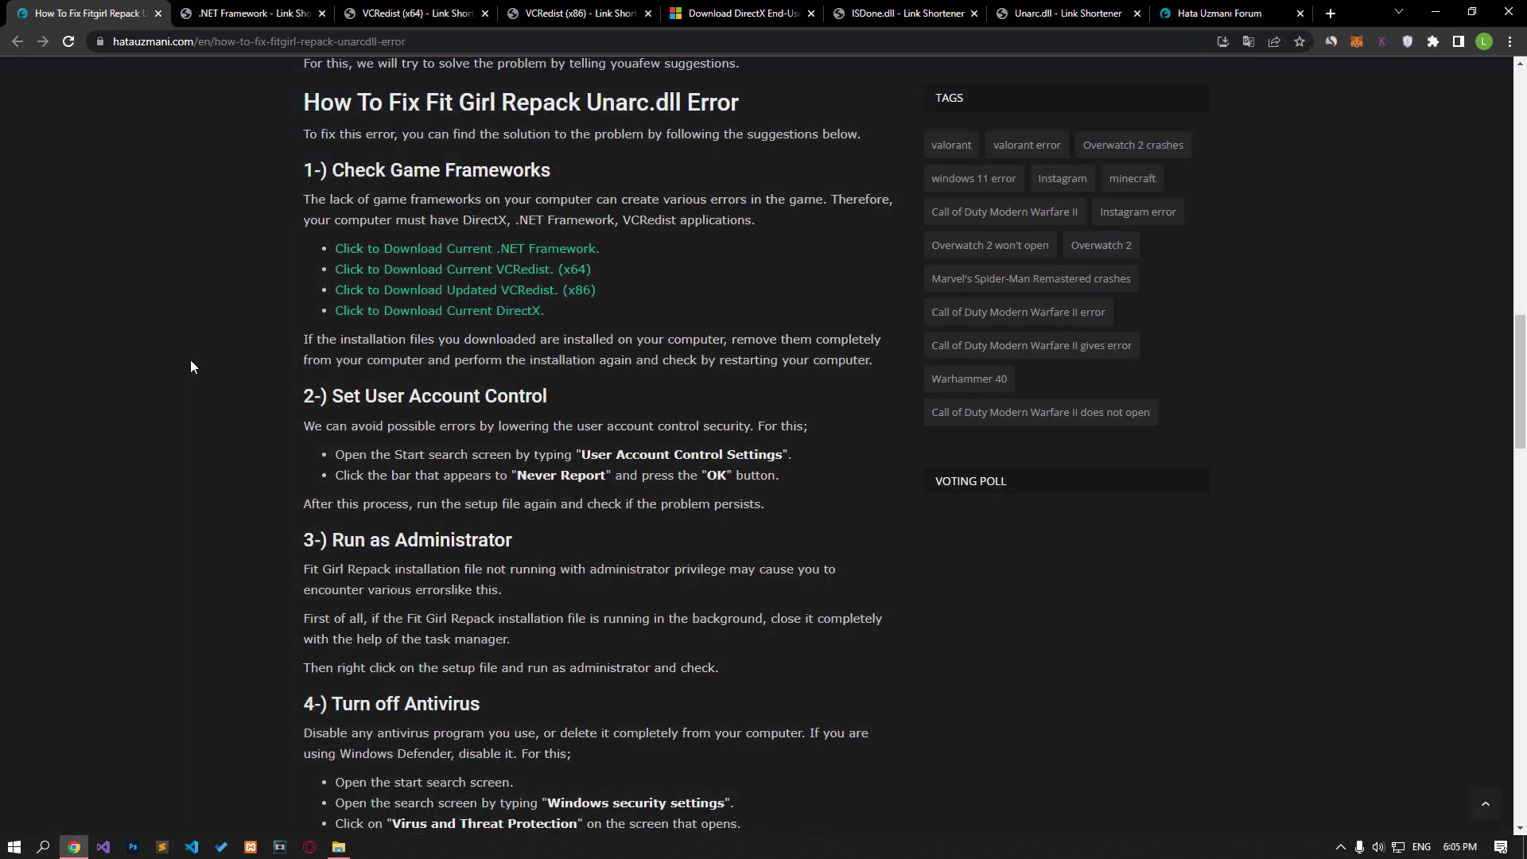
# Continue through the .NET Framework, VCRedist x64 and VCRedist x86 link pages to download them.
pyautogui.click(246, 12)
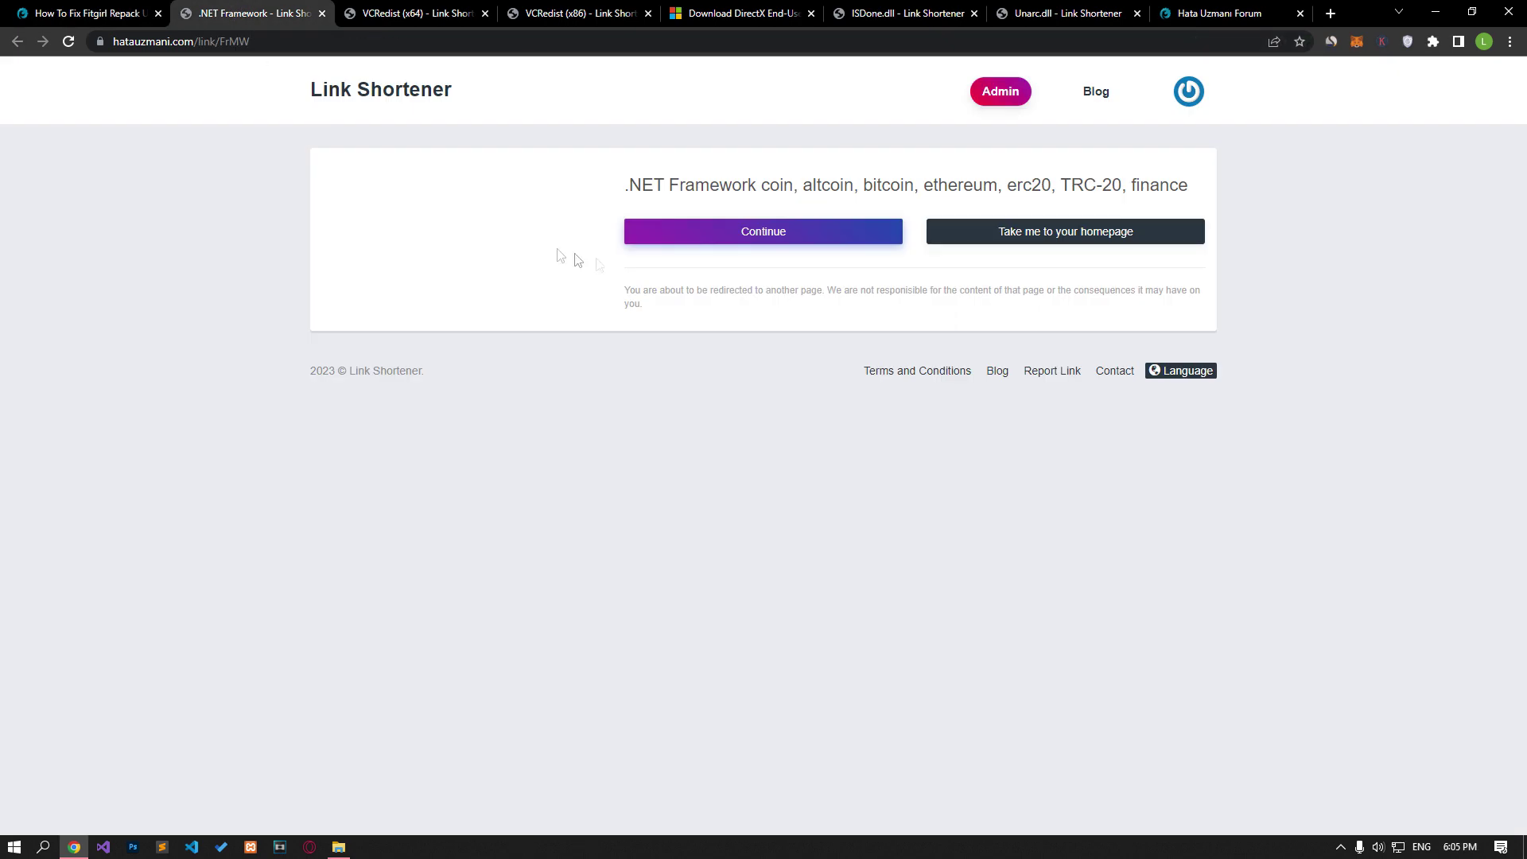
pyautogui.click(748, 236)
pyautogui.click(418, 13)
pyautogui.click(739, 232)
pyautogui.click(580, 12)
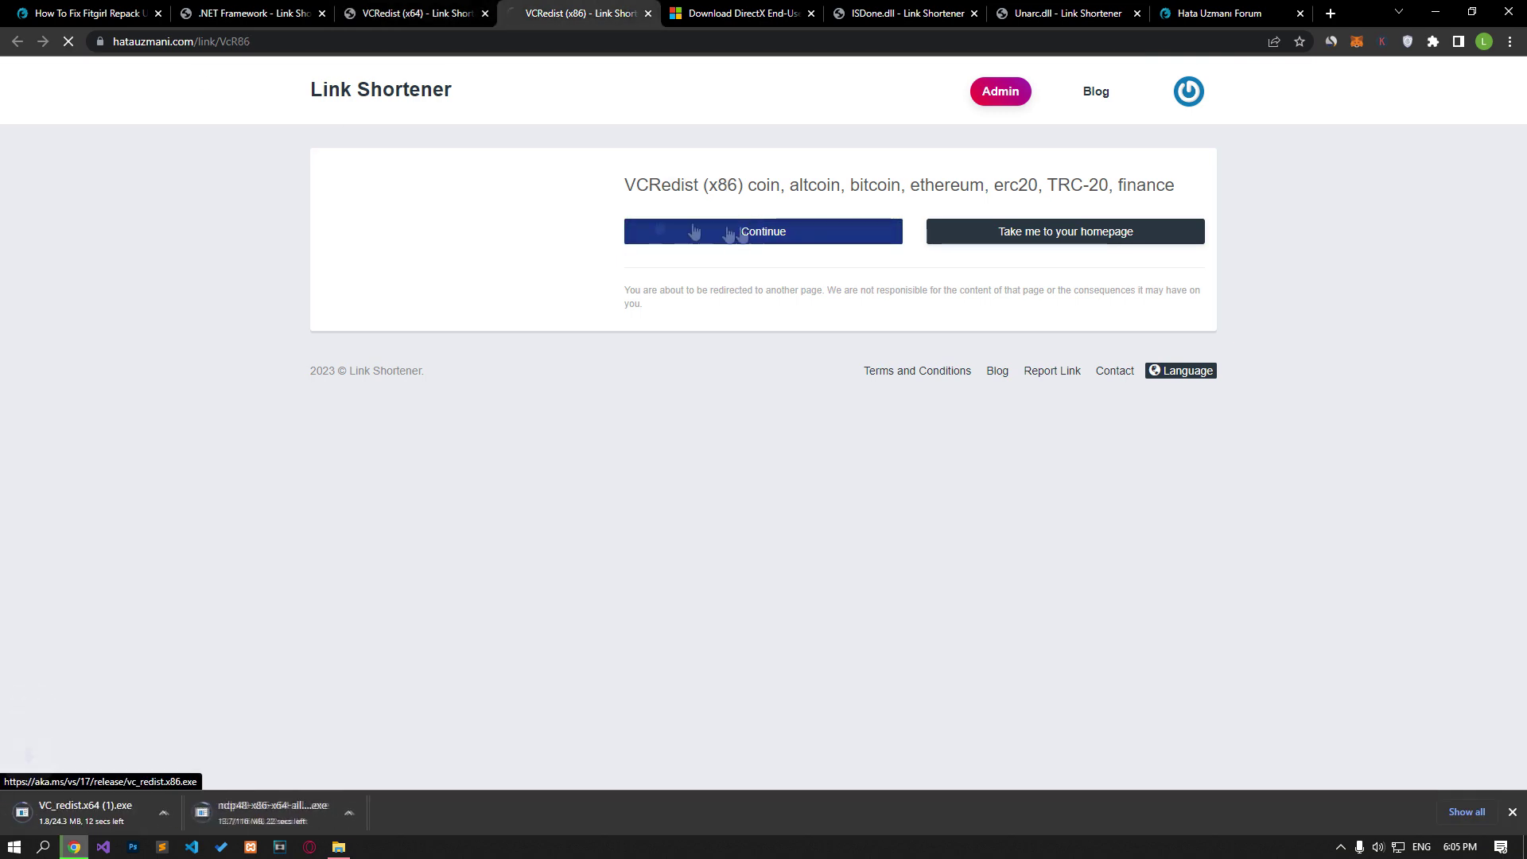
pyautogui.click(79, 13)
# Download the DirectX June 2010 End-User Runtime and keep the file despite the warning.
pyautogui.click(477, 310)
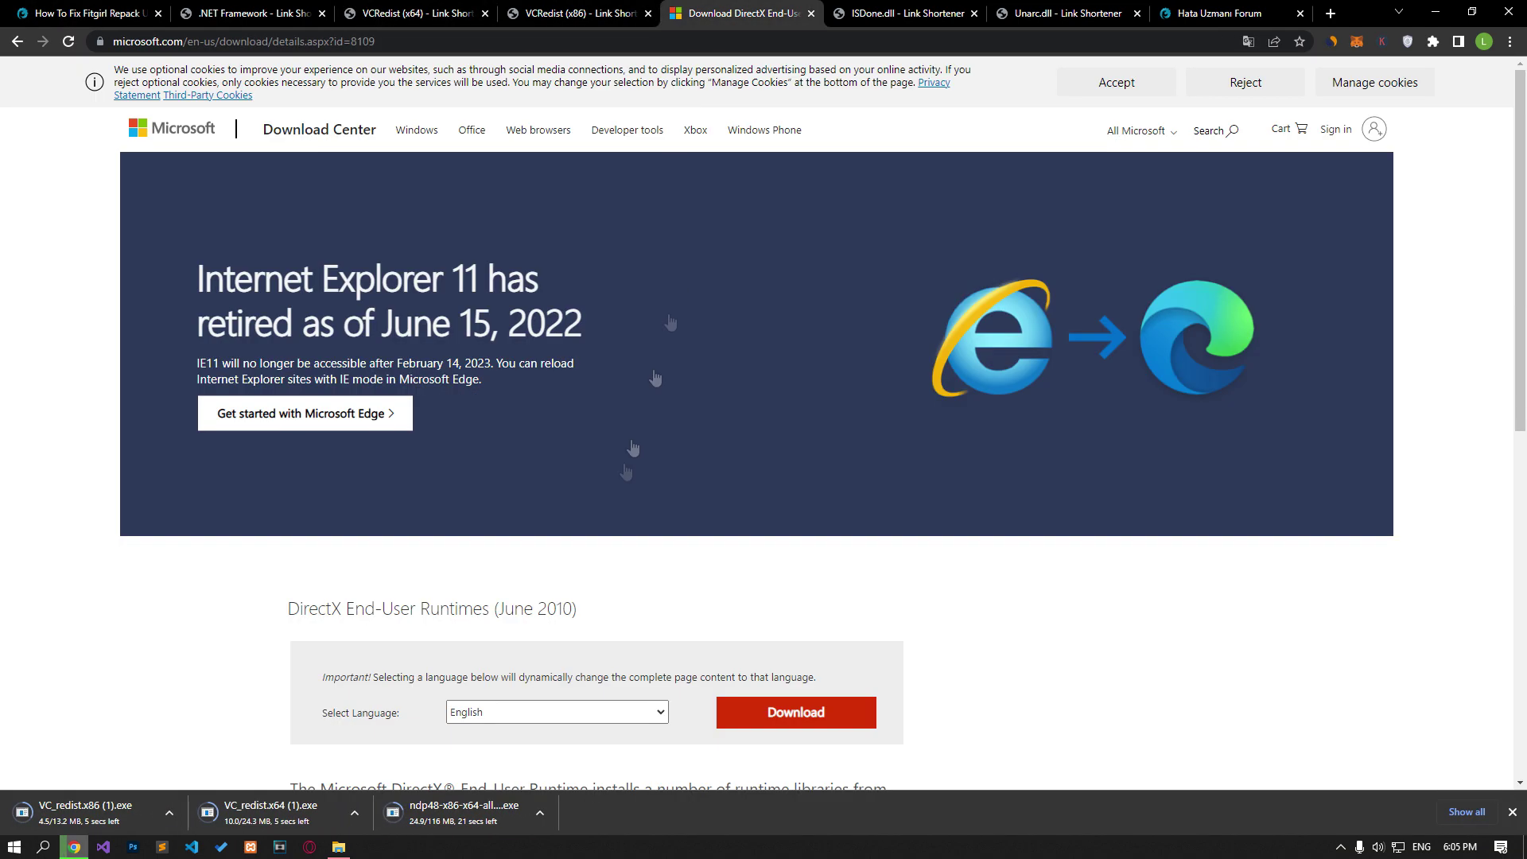
pyautogui.click(786, 717)
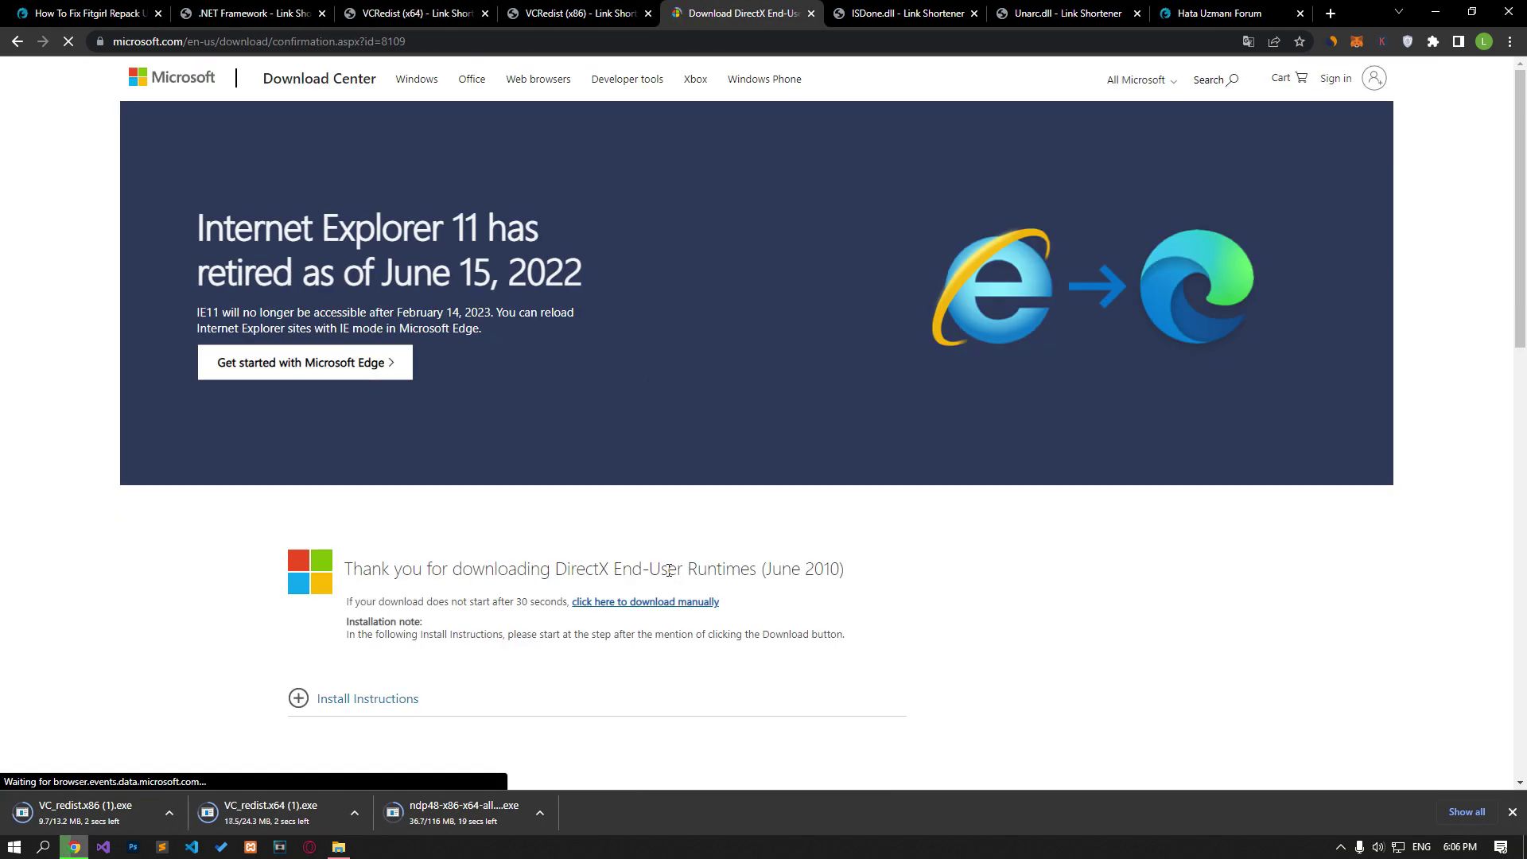
pyautogui.click(302, 814)
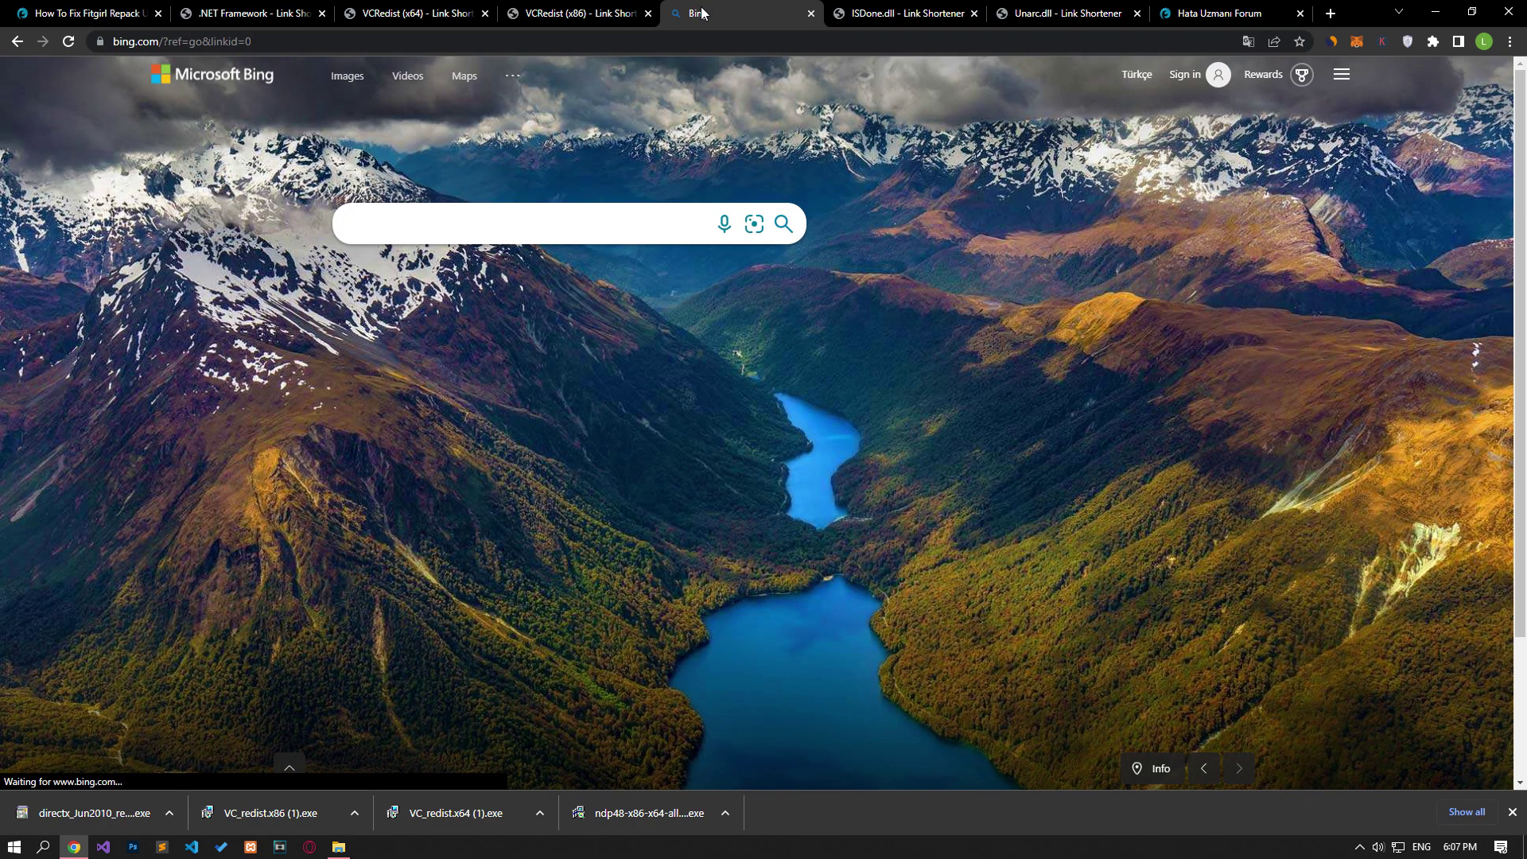
# Close the Bing, .NET Framework and both VCRedist link tabs.
pyautogui.middleClick(704, 15)
pyautogui.click(578, 8)
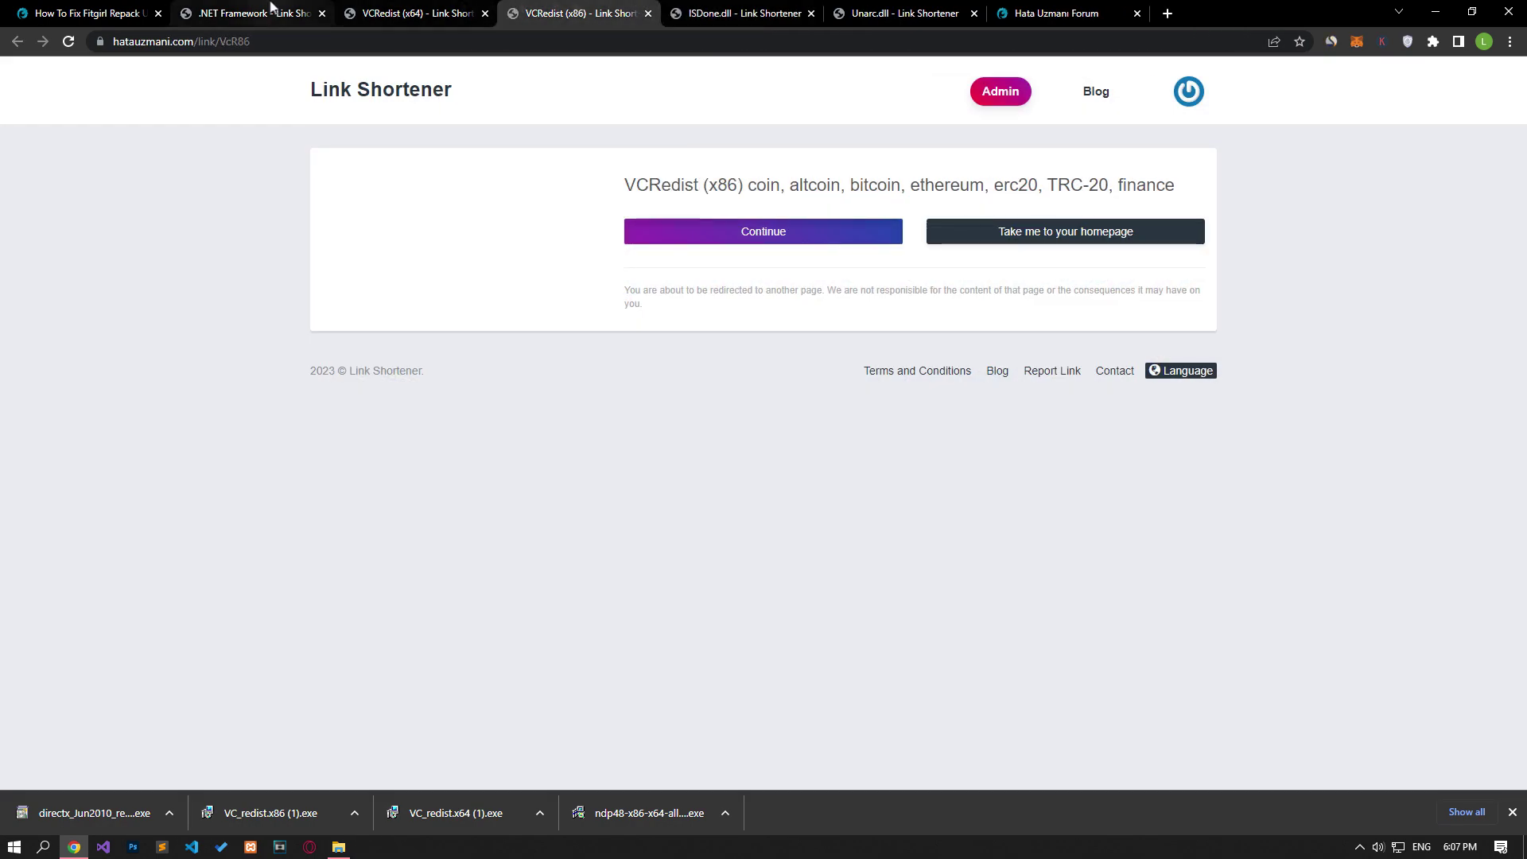
pyautogui.middleClick(254, 9)
pyautogui.middleClick(245, 8)
pyautogui.middleClick(202, 6)
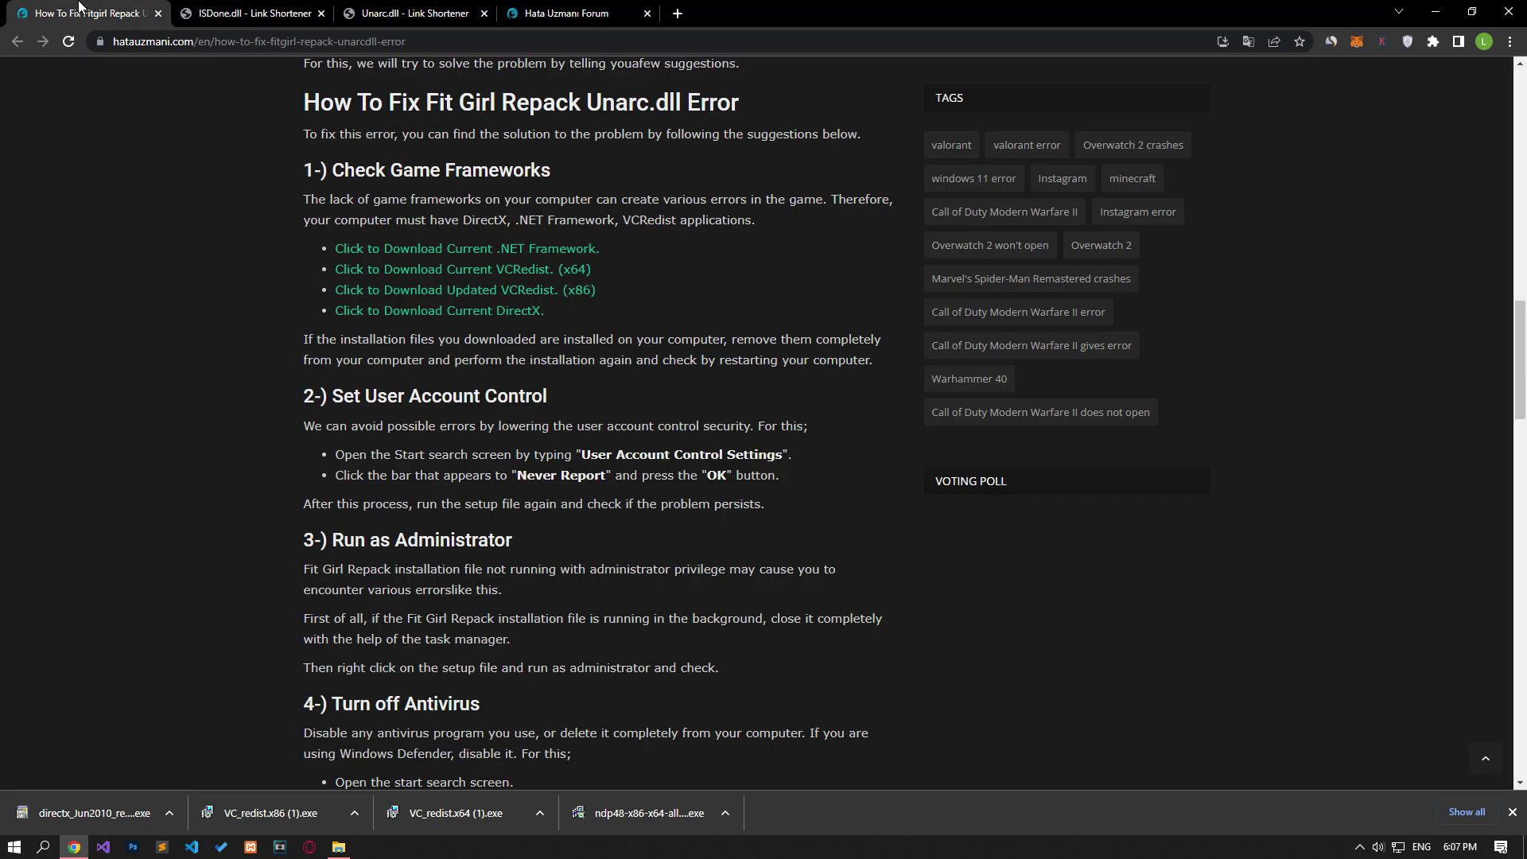
# Launch directx_Jun2010, allow it to run and accept its license agreement.
pyautogui.click(83, 809)
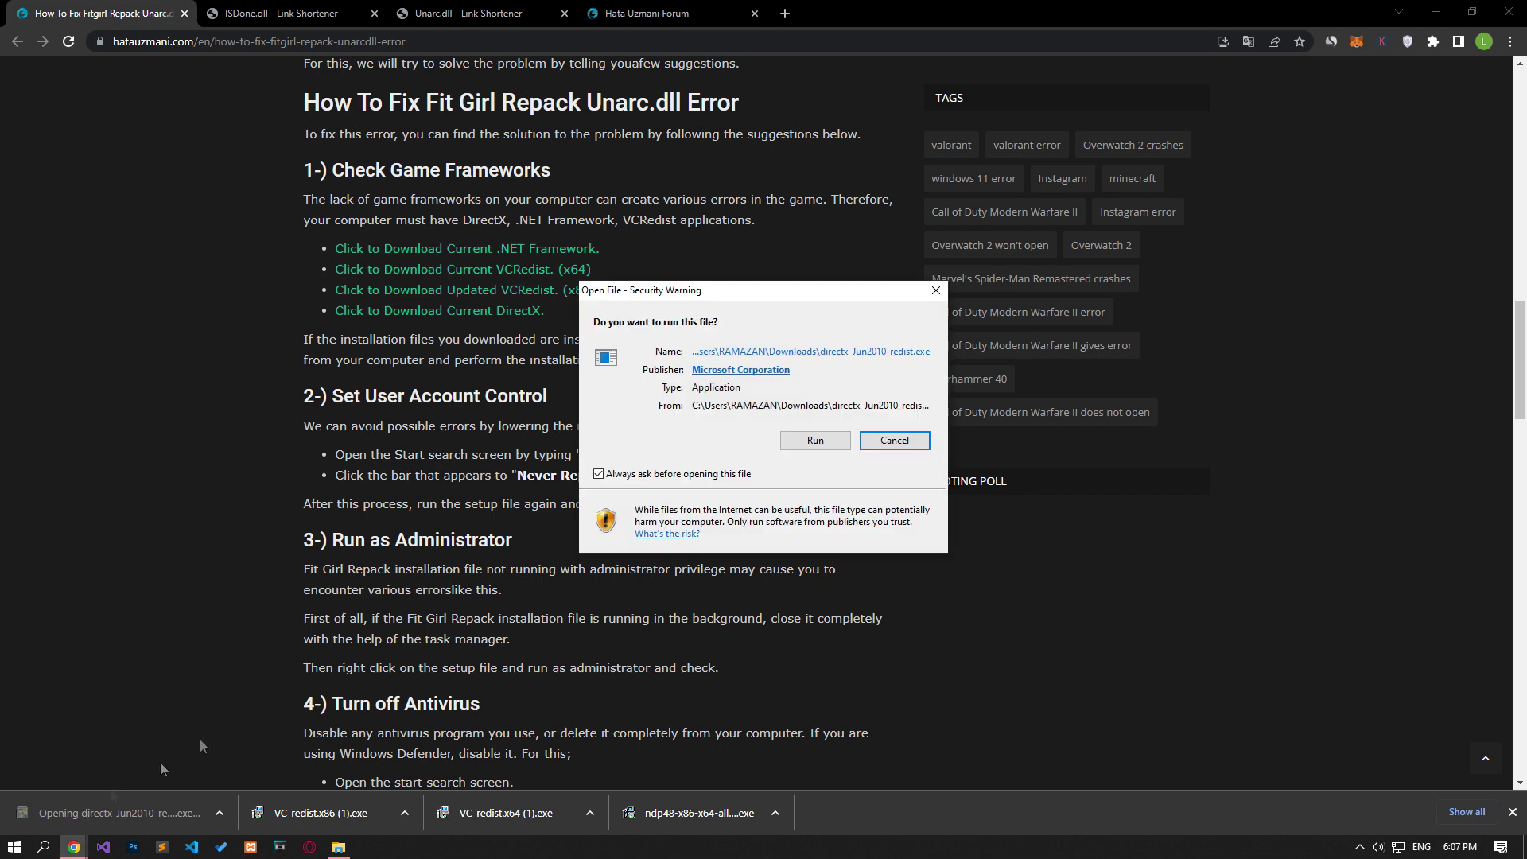
pyautogui.click(814, 440)
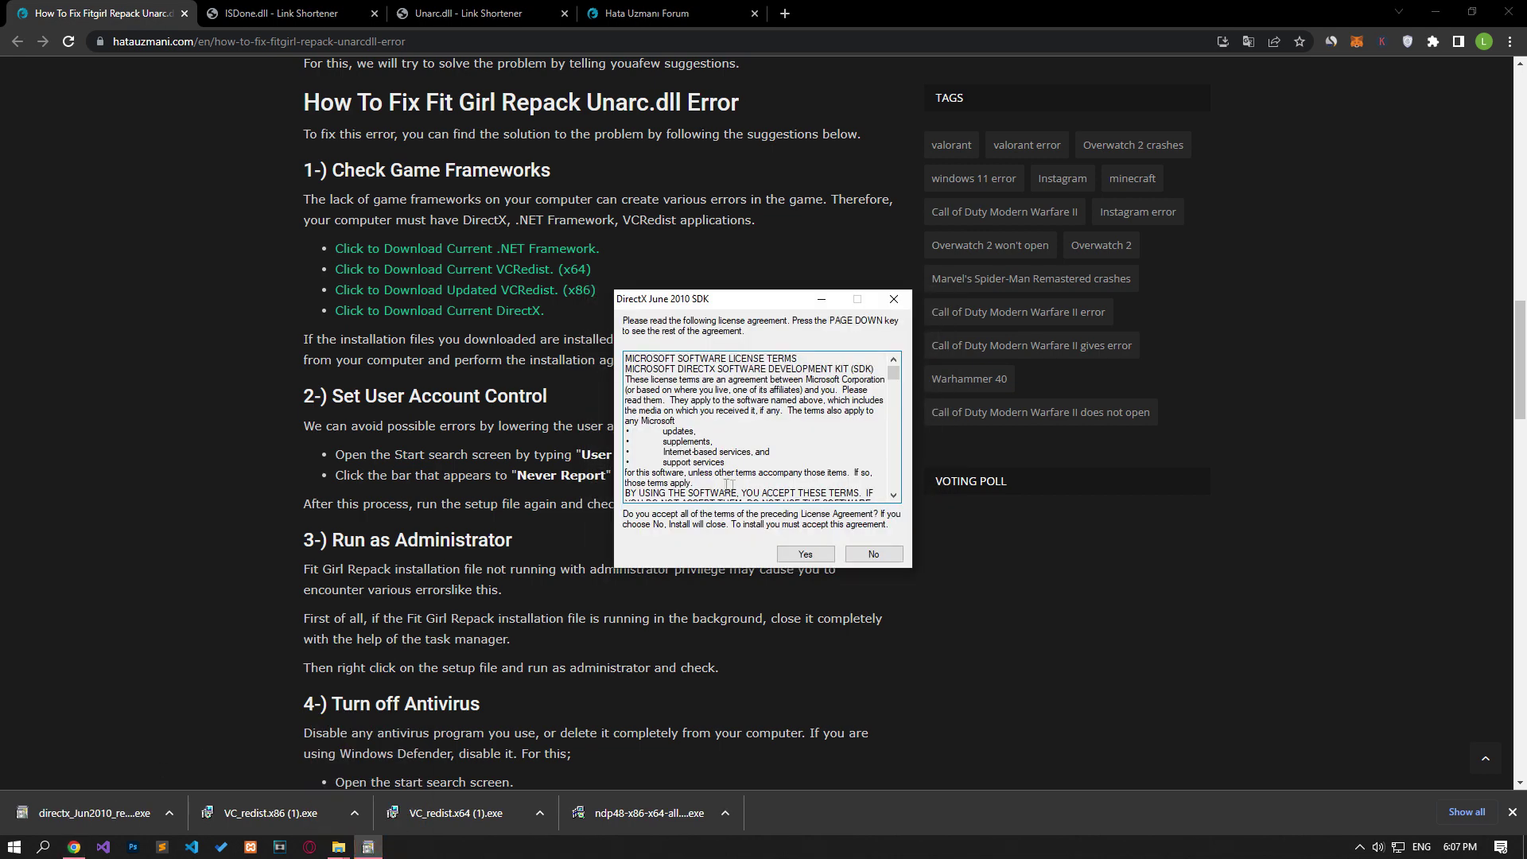
pyautogui.click(809, 551)
pyautogui.press('Tab')
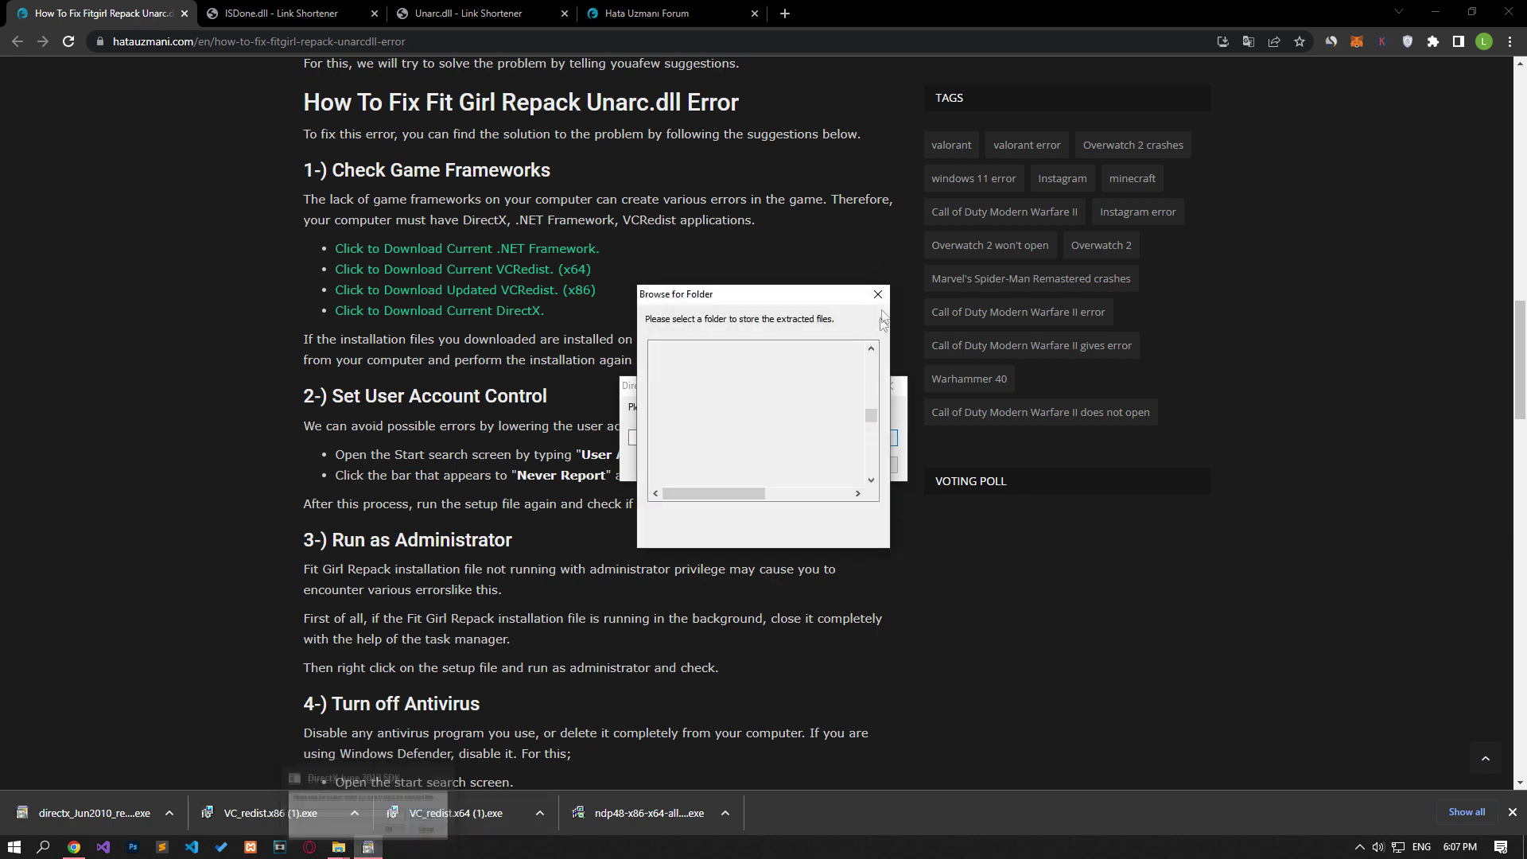
# Extract the DirectX files to the copied New folder (4) path.
pyautogui.click(392, 743)
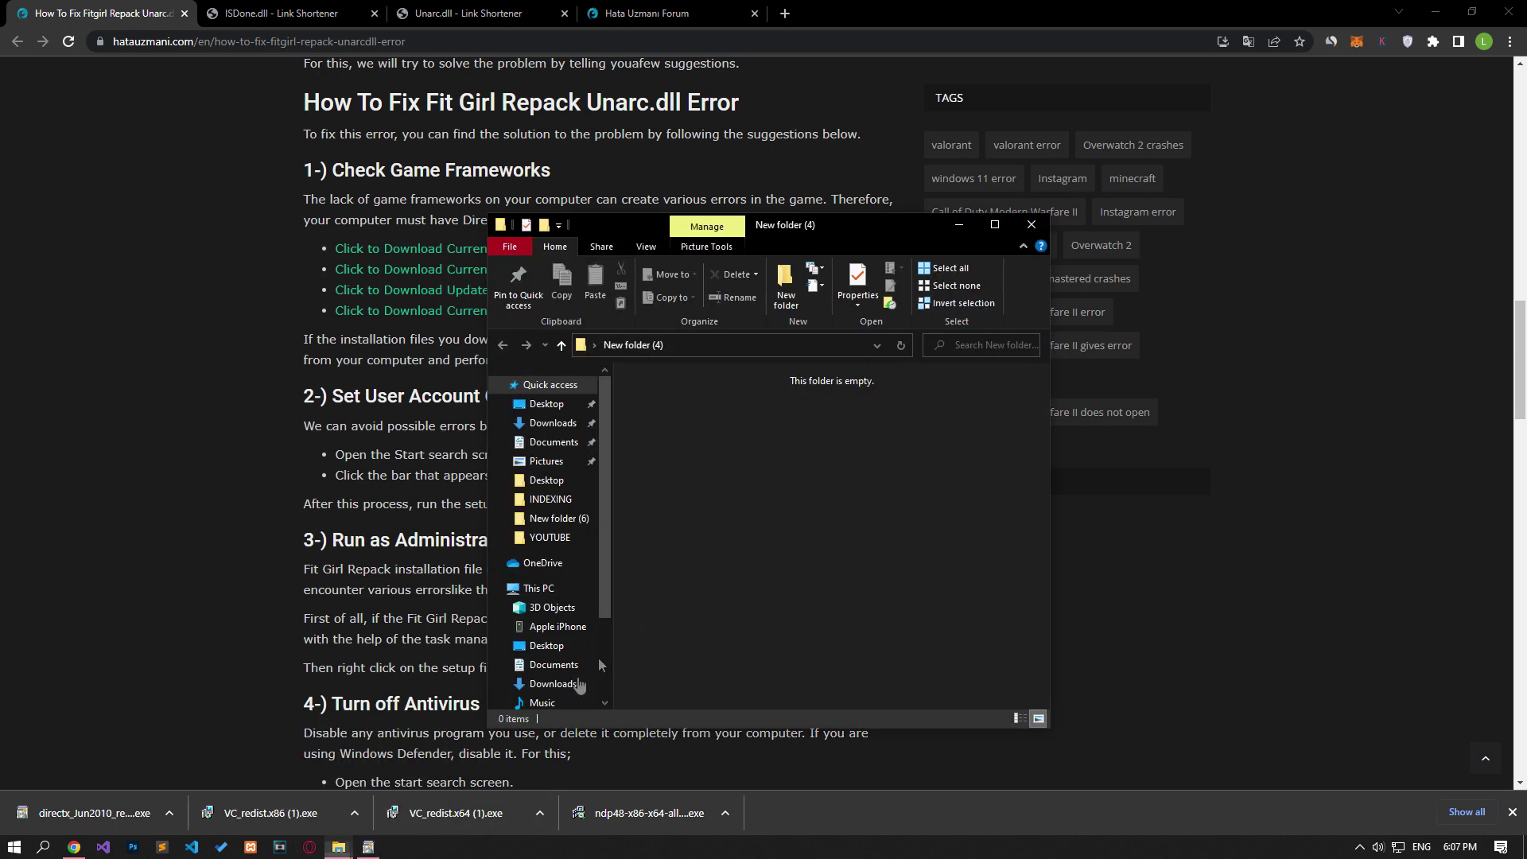
pyautogui.click(784, 342)
pyautogui.hotkey('ctrl', 'c')
pyautogui.click(958, 225)
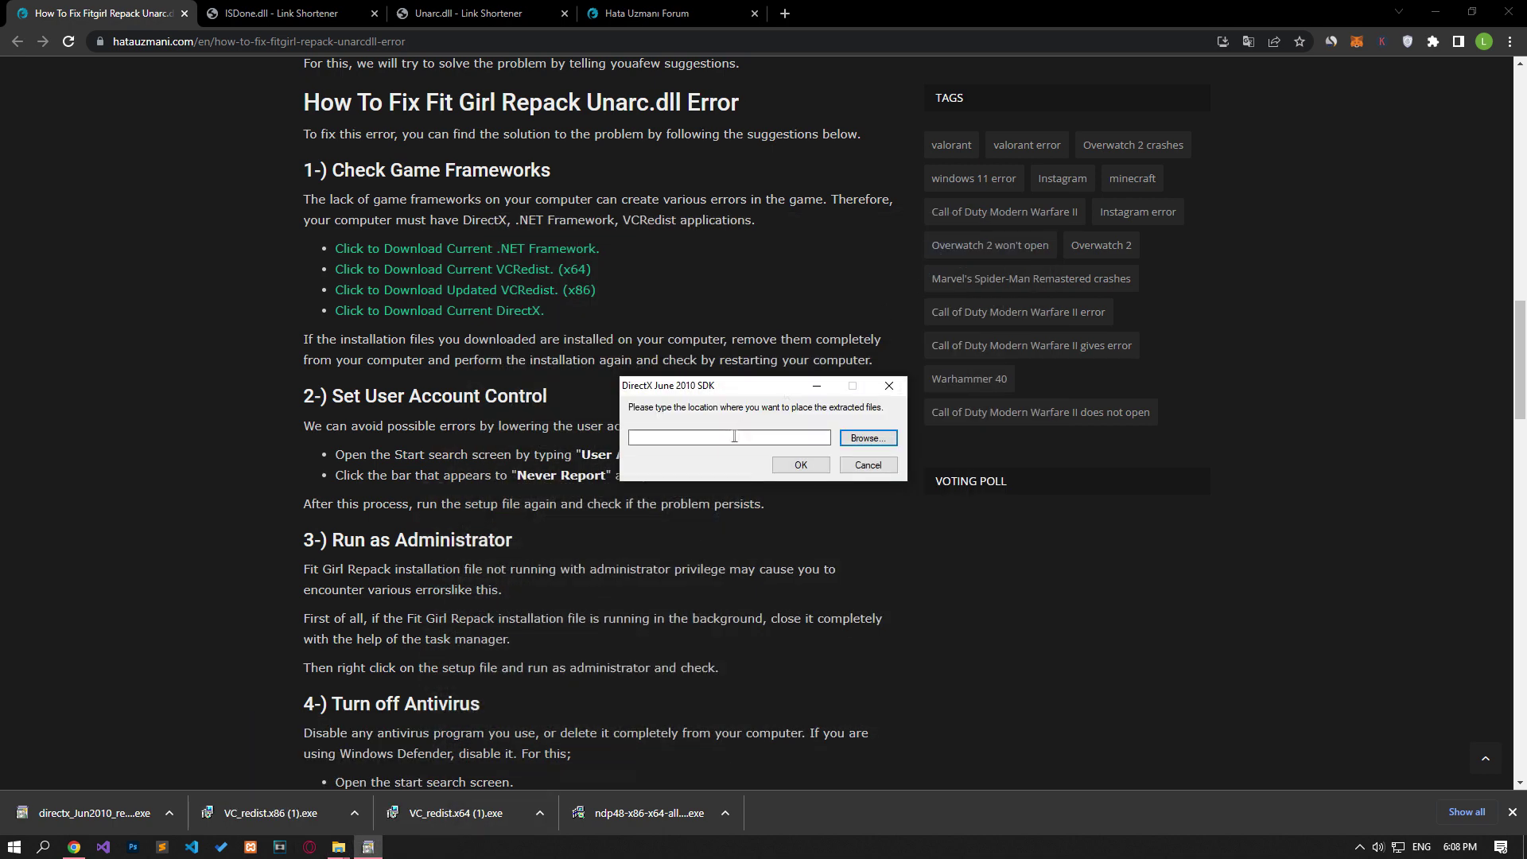
pyautogui.click(728, 437)
pyautogui.hotkey('ctrl', 'v')
pyautogui.click(792, 461)
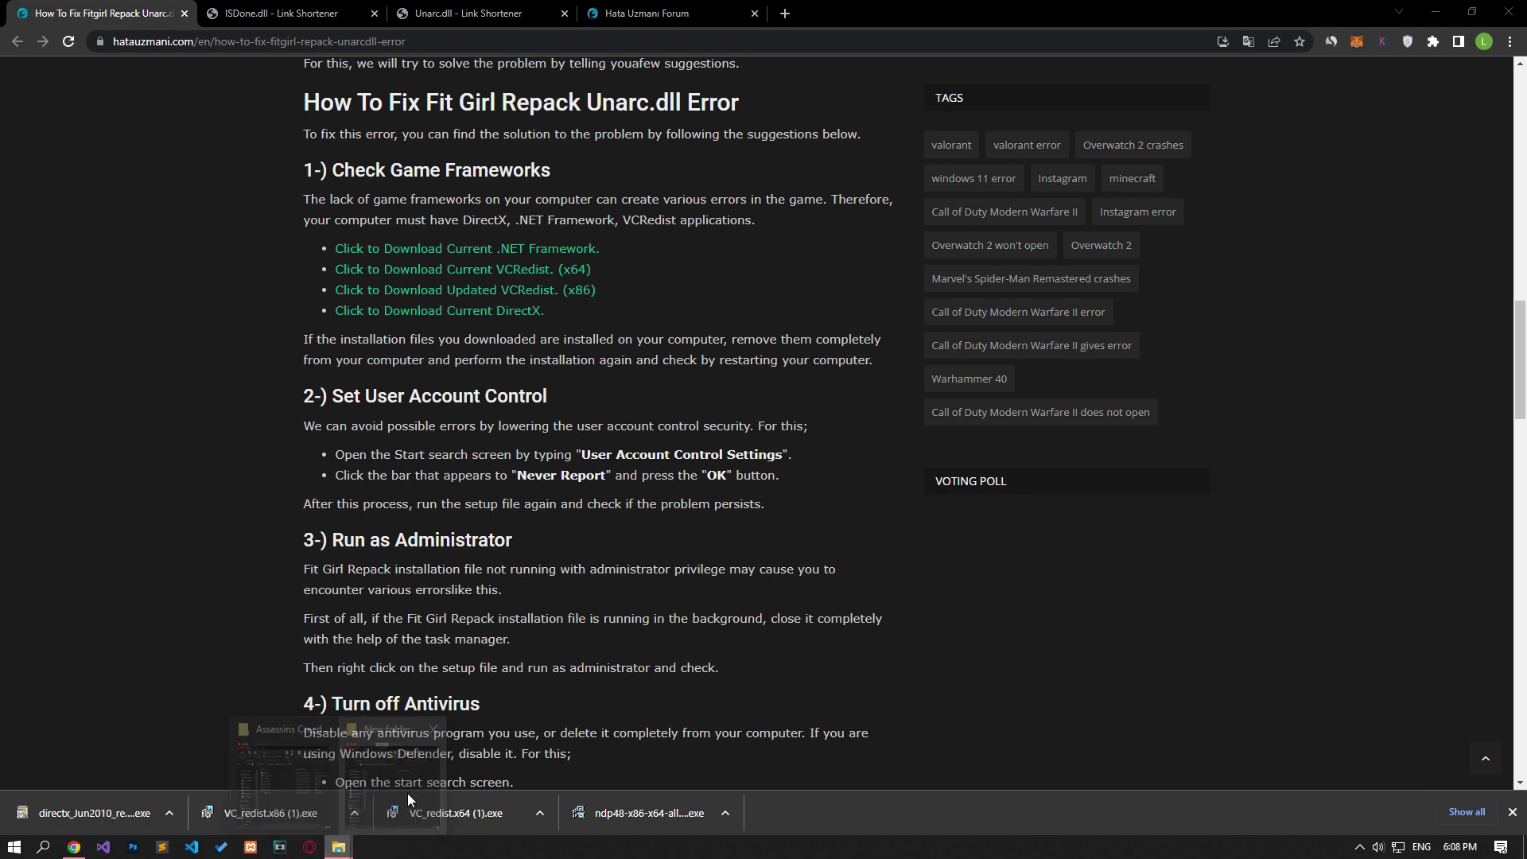
pyautogui.click(407, 794)
# Run DXSETUP.exe, accept the license, then cancel and finish the DirectX runtime setup.
pyautogui.press('d')
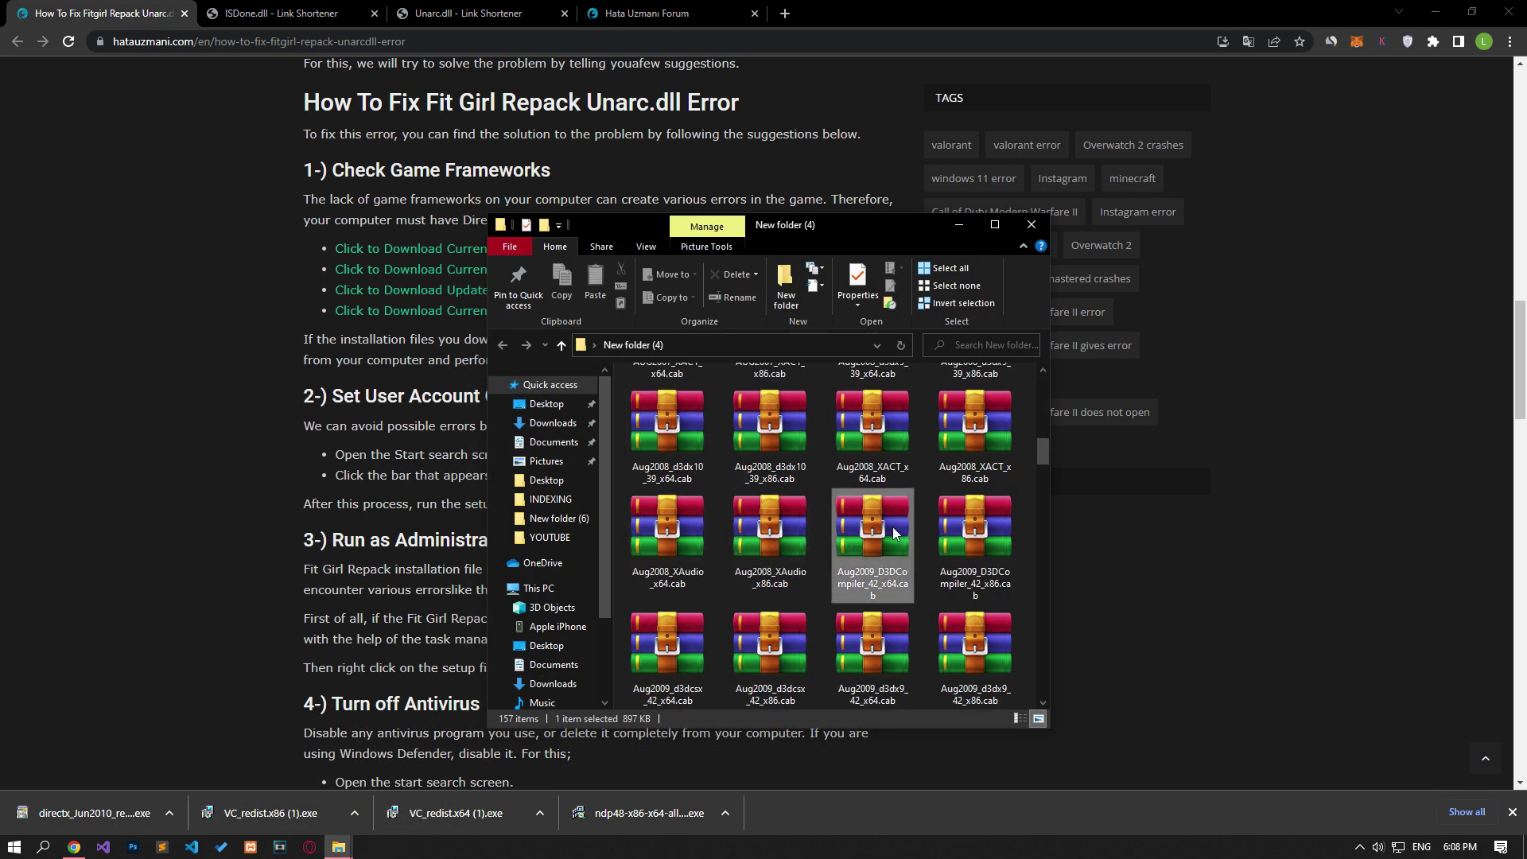
pyautogui.doubleClick(973, 617)
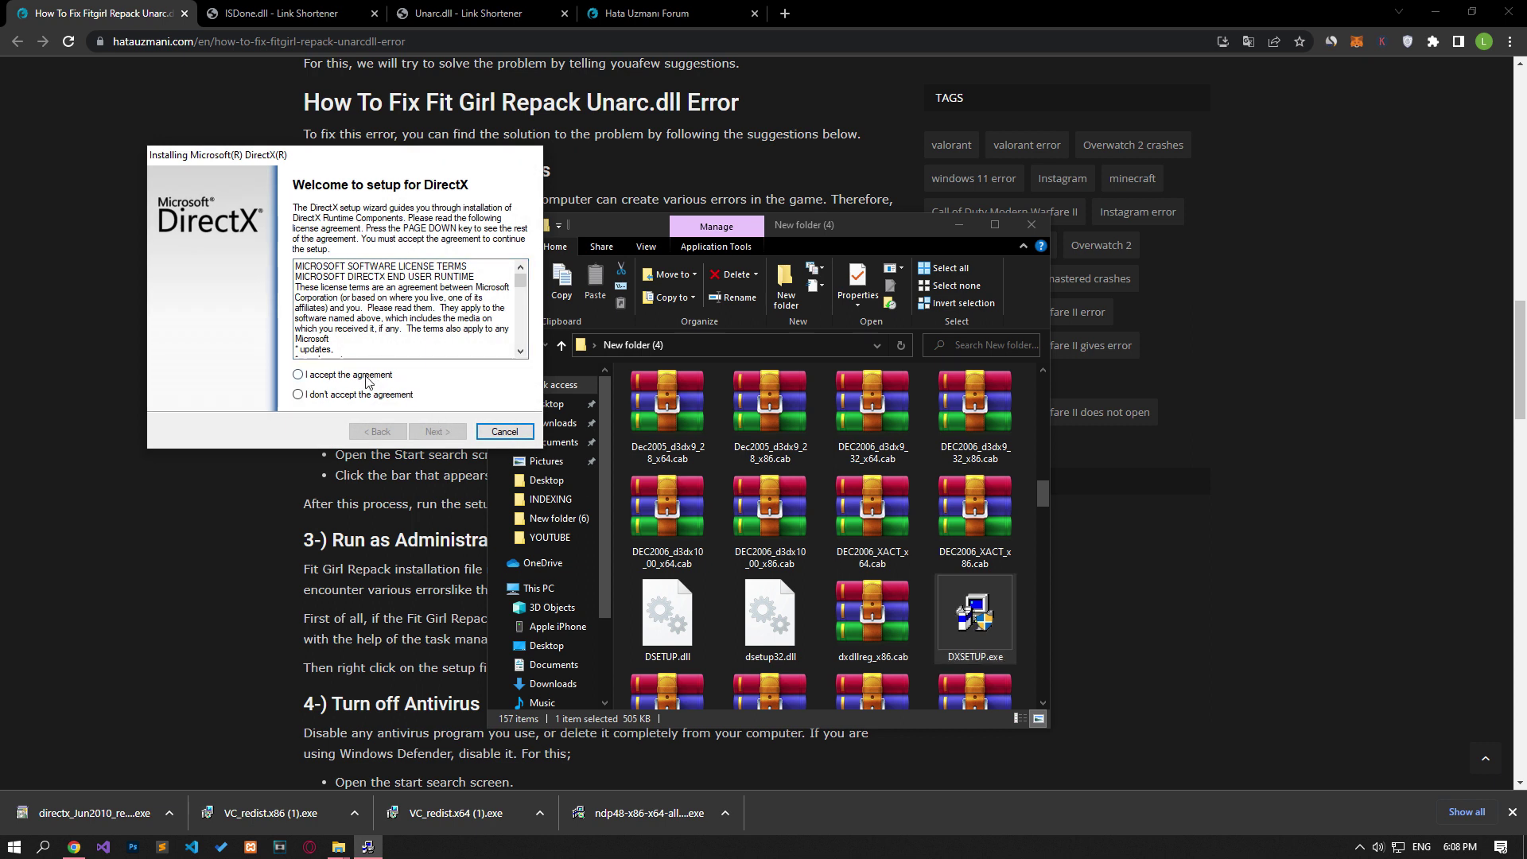
pyautogui.click(350, 375)
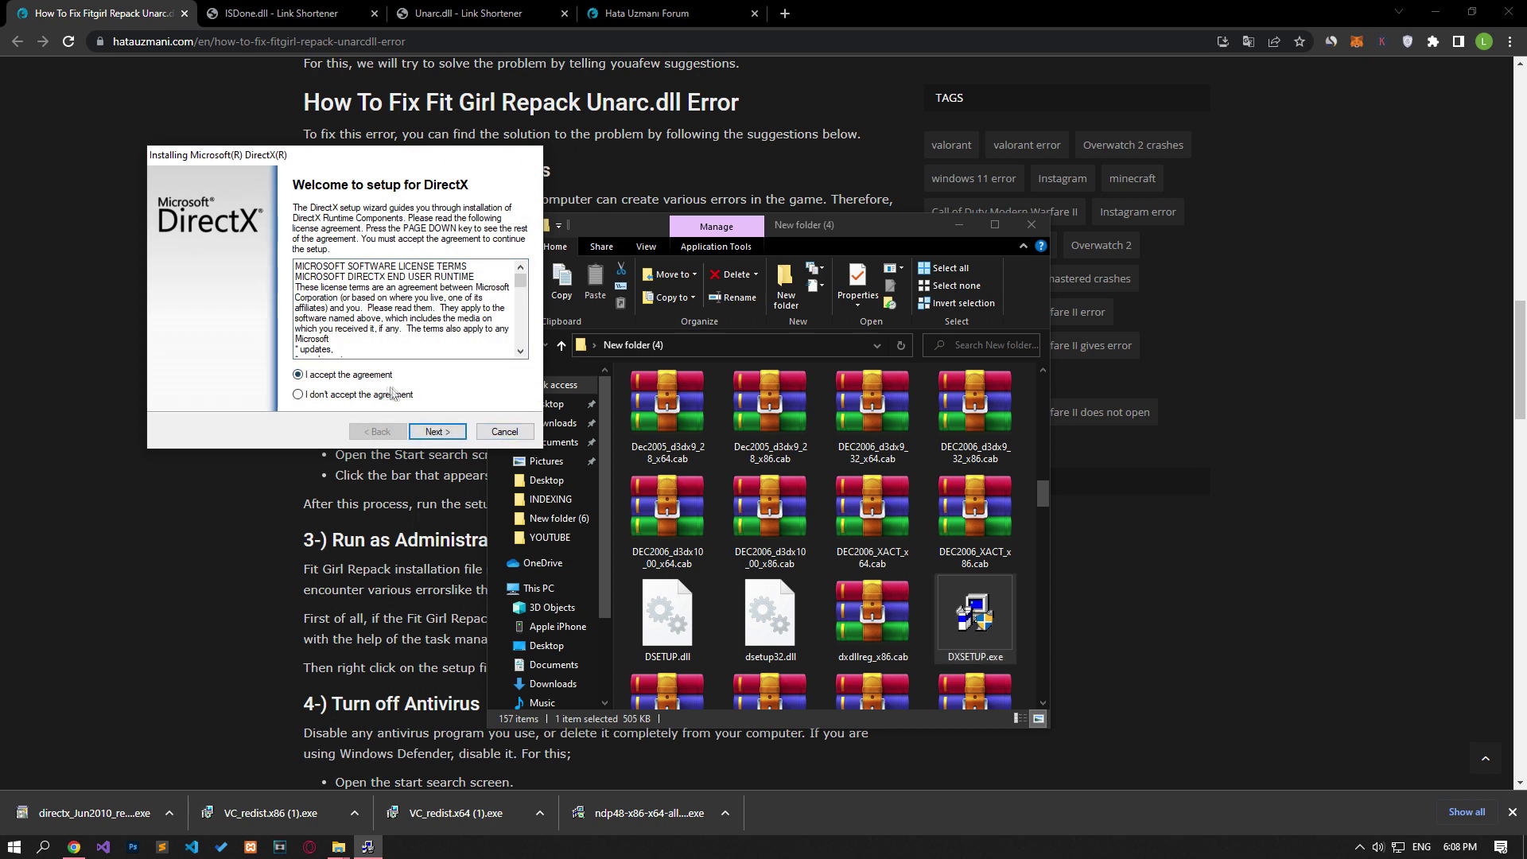
pyautogui.click(456, 438)
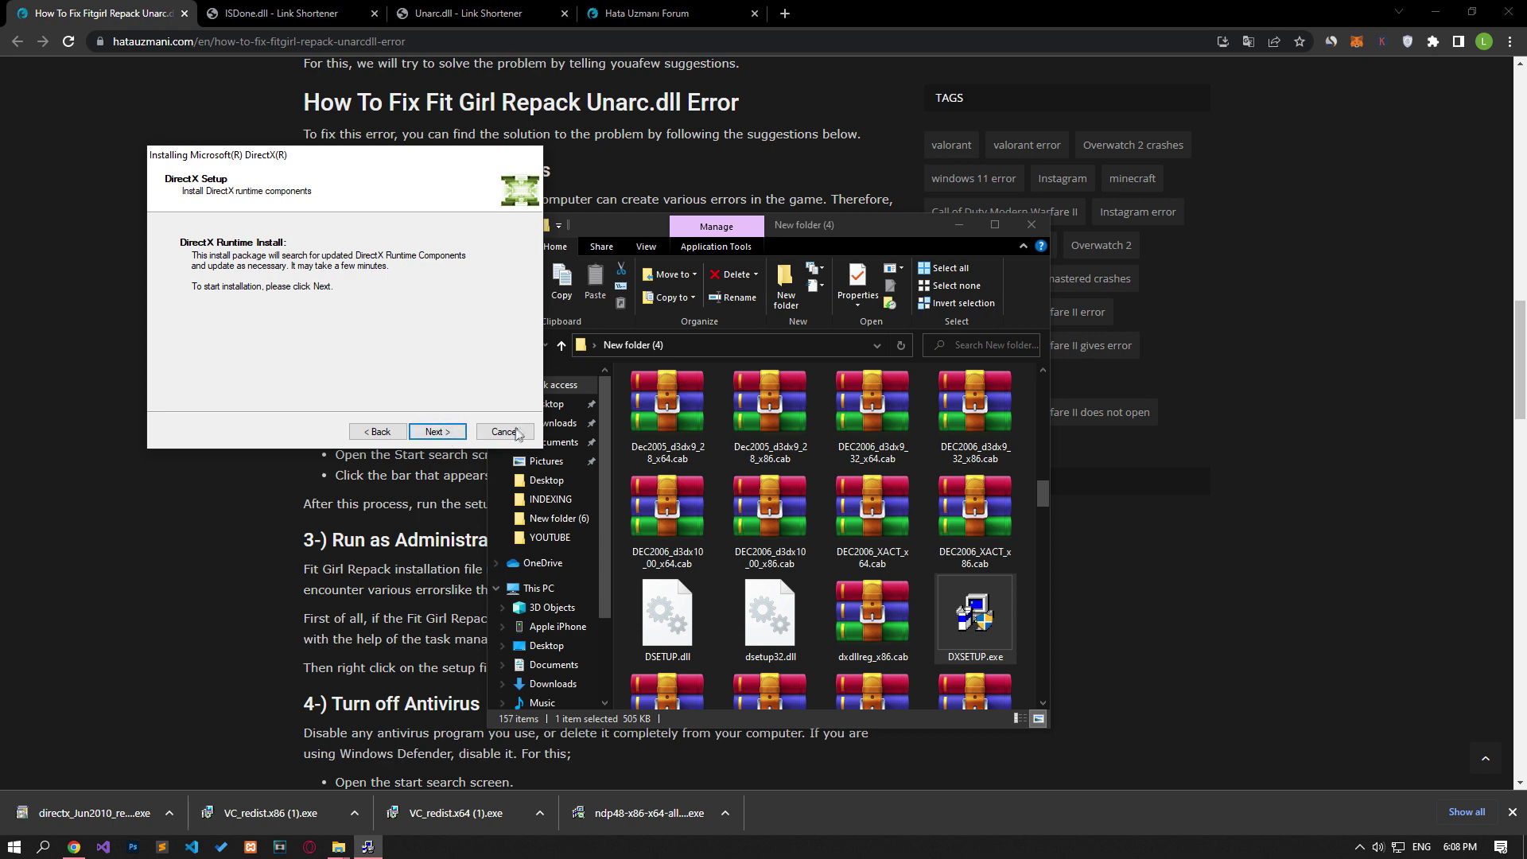
pyautogui.click(517, 432)
pyautogui.click(835, 481)
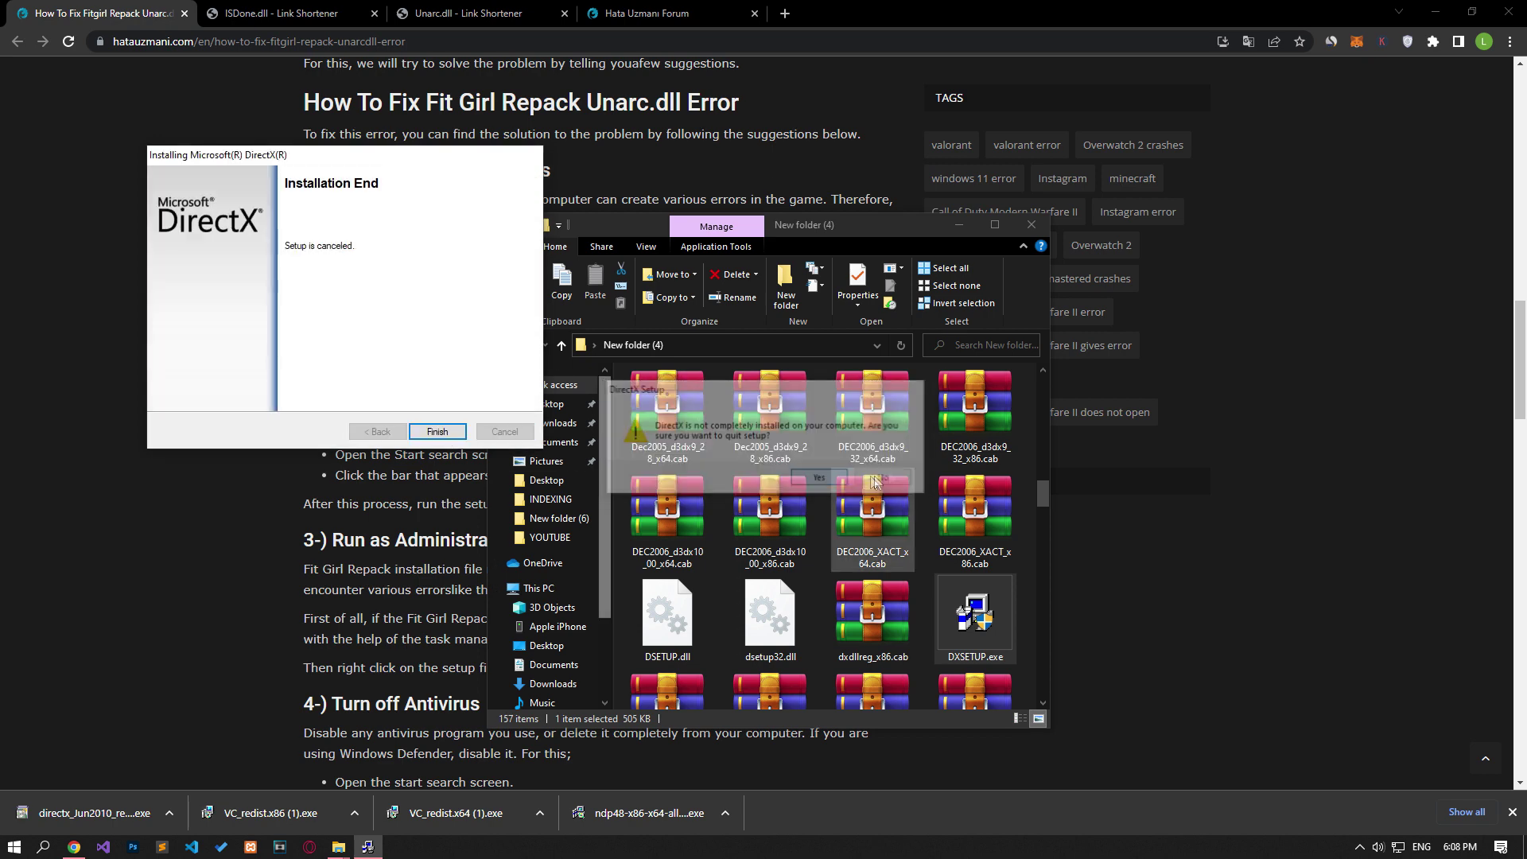
pyautogui.click(1031, 225)
pyautogui.click(438, 431)
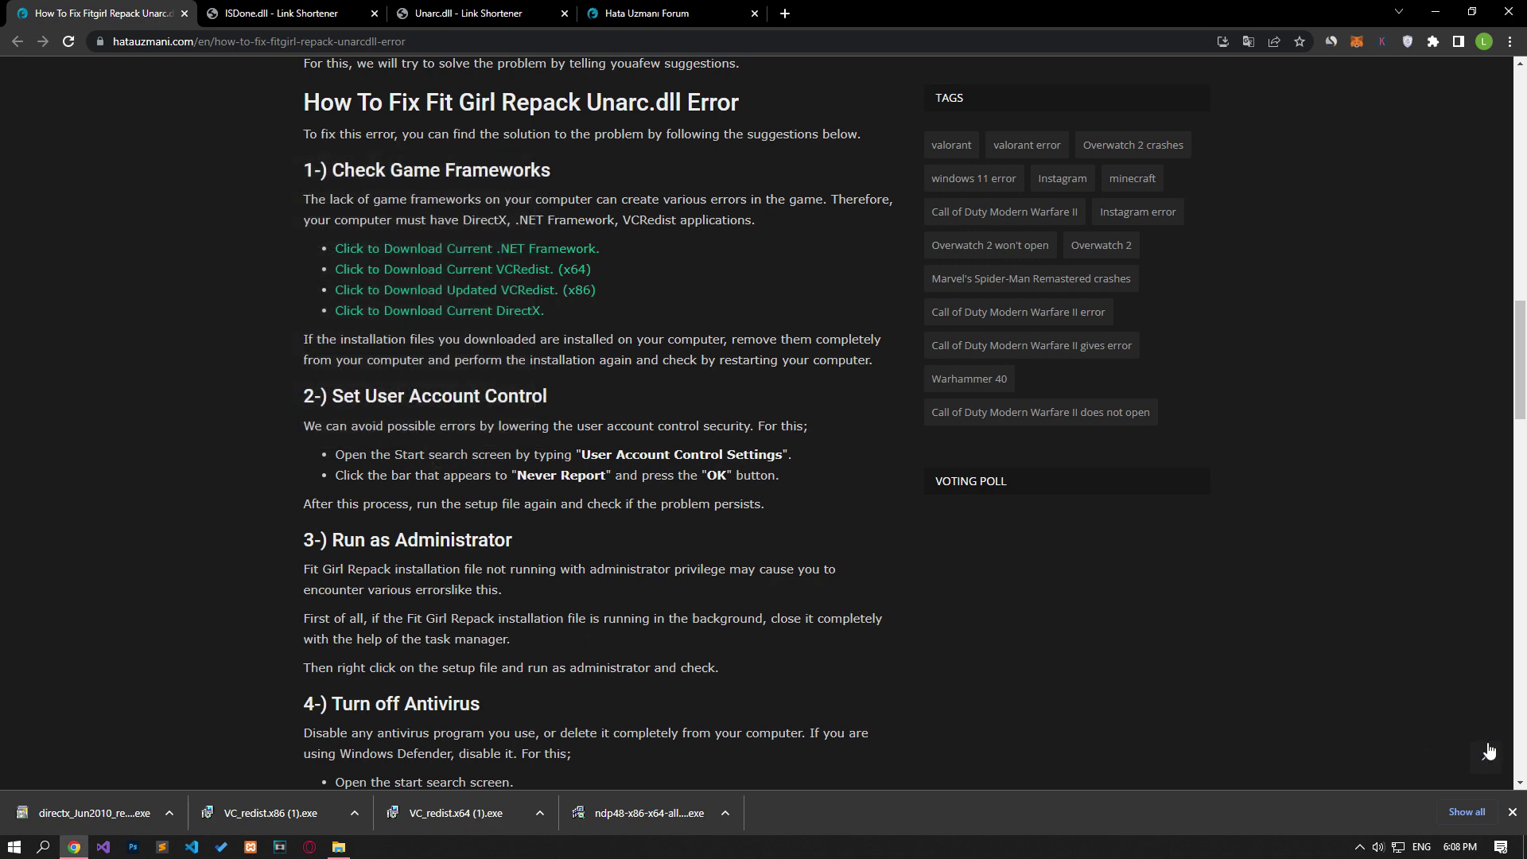
# Dismiss the downloads bar and the Start power menu, returning to the fix article.
pyautogui.click(1511, 812)
pyautogui.click(14, 846)
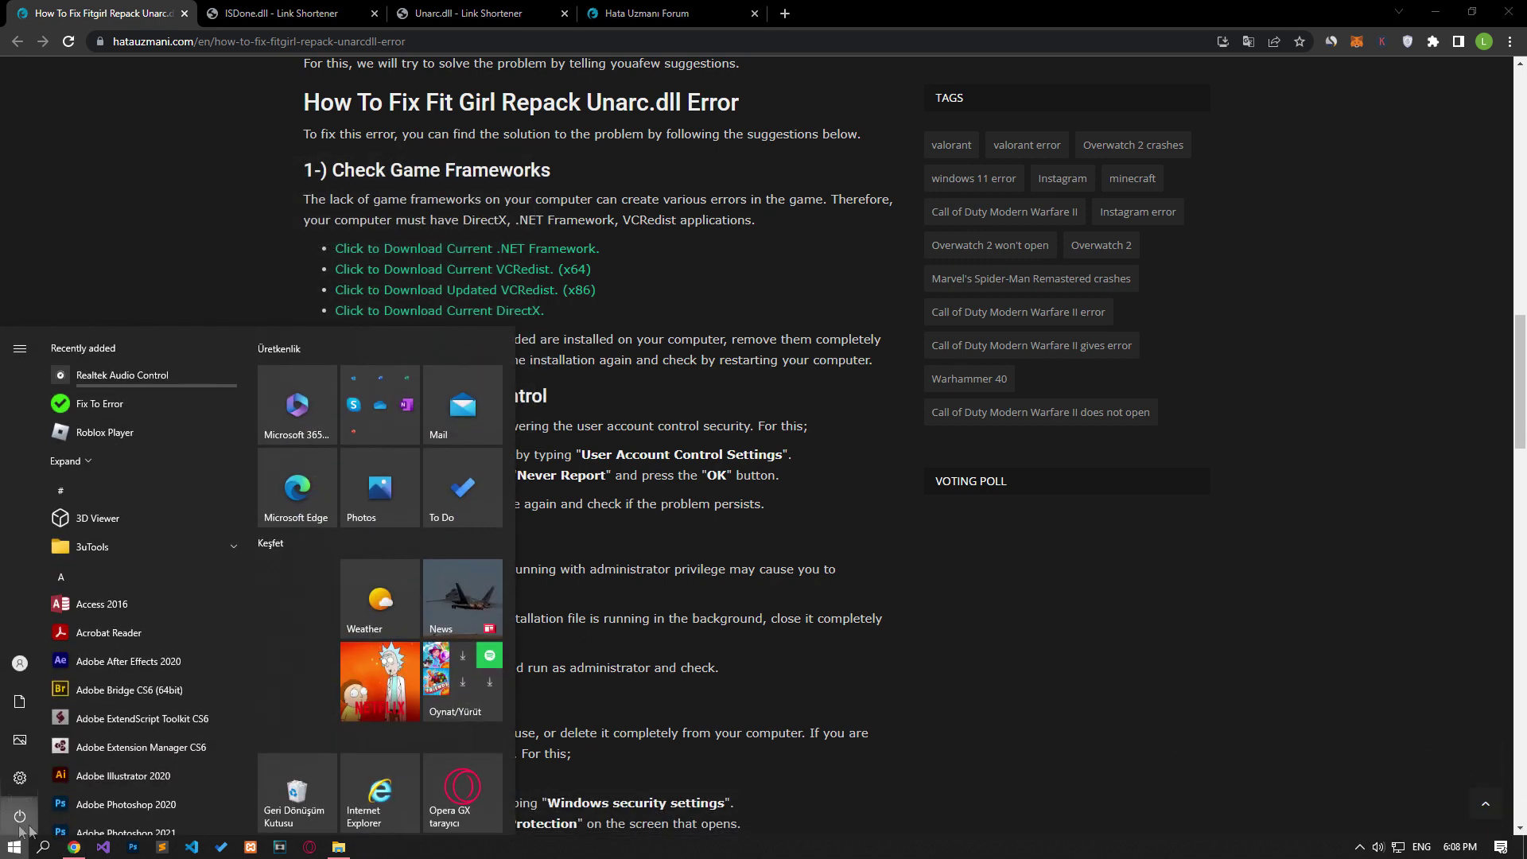
pyautogui.click(22, 830)
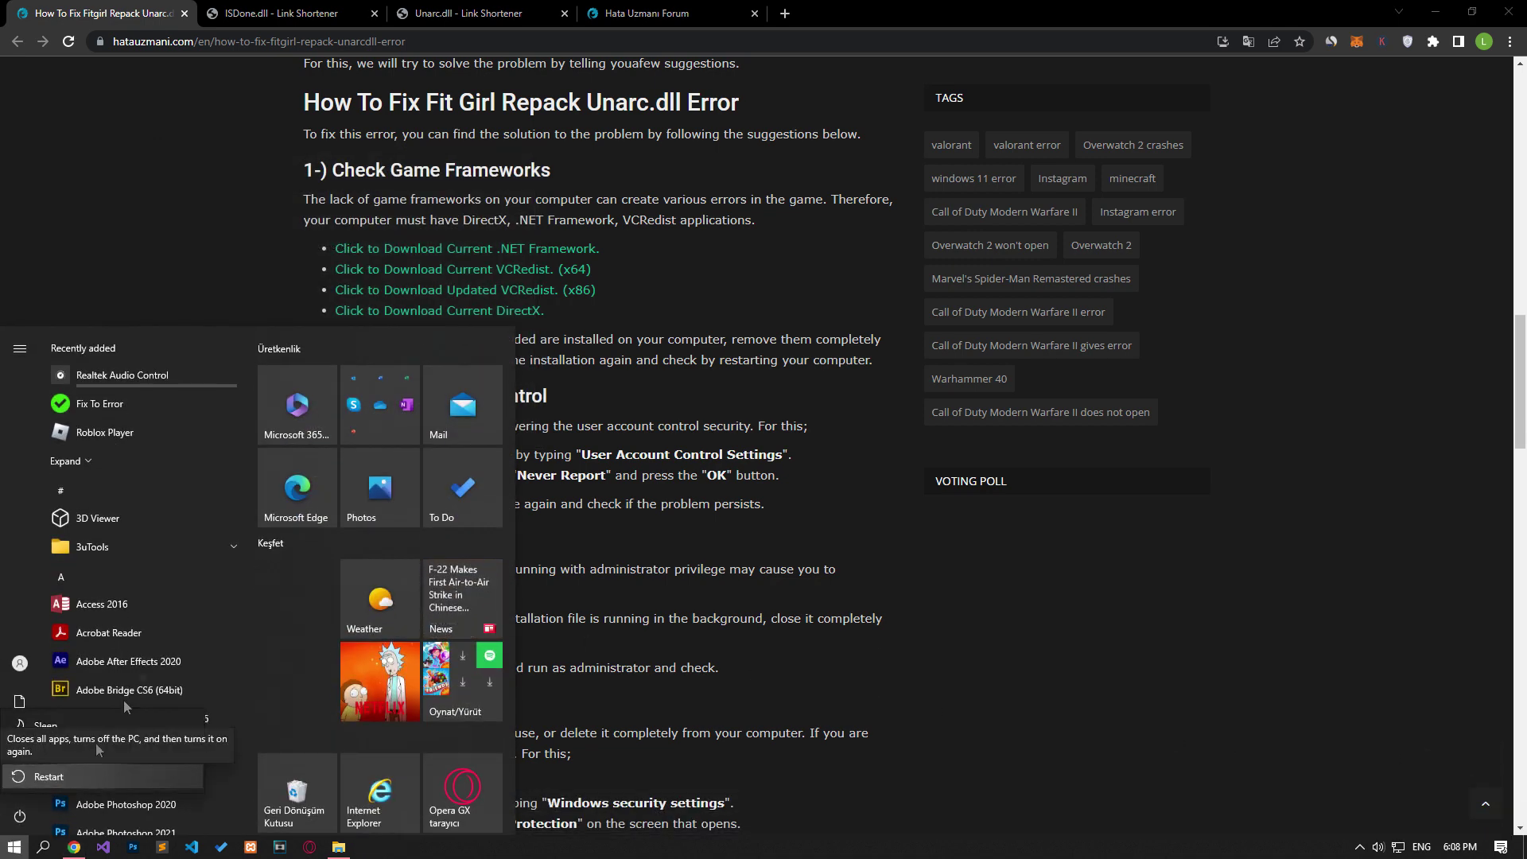
pyautogui.click(253, 271)
pyautogui.scroll(-3, 253, 271)
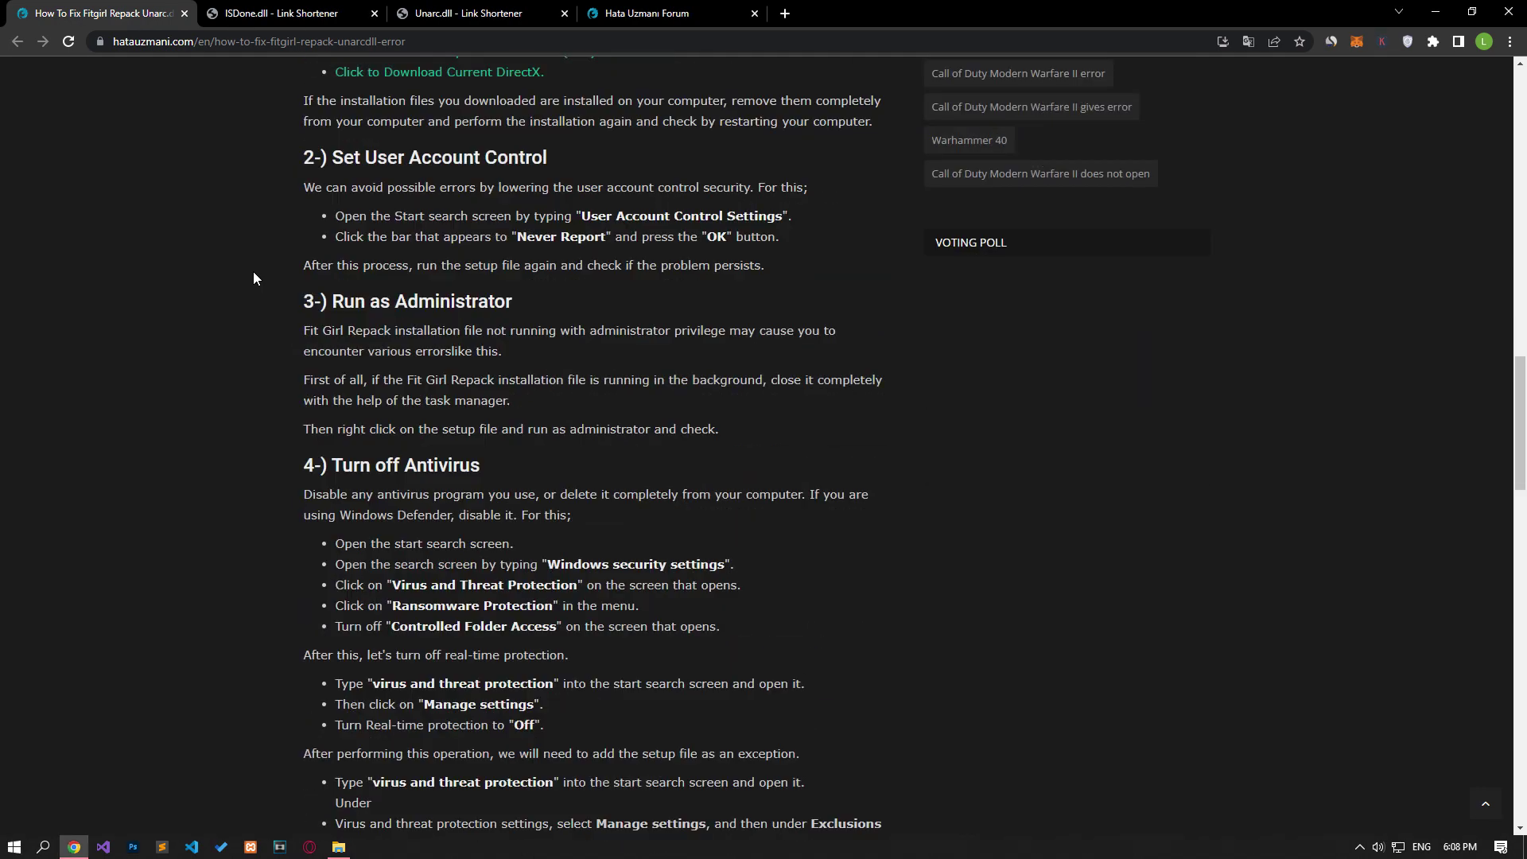
# Search 'User Accou' and set User Account Control notifications to Never notify, saving with OK.
pyautogui.click(15, 846)
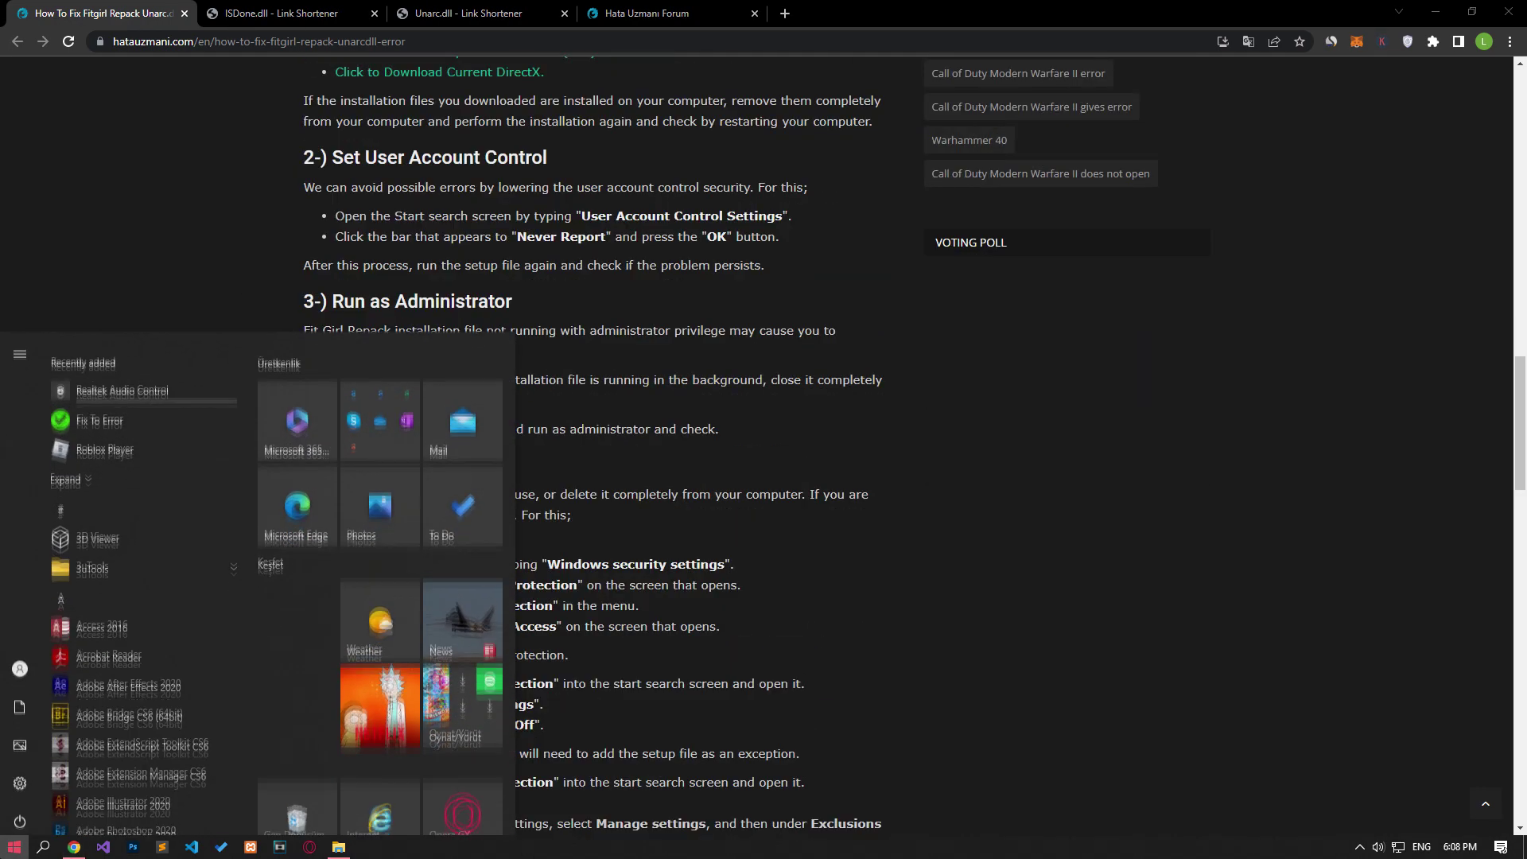
pyautogui.write('U')
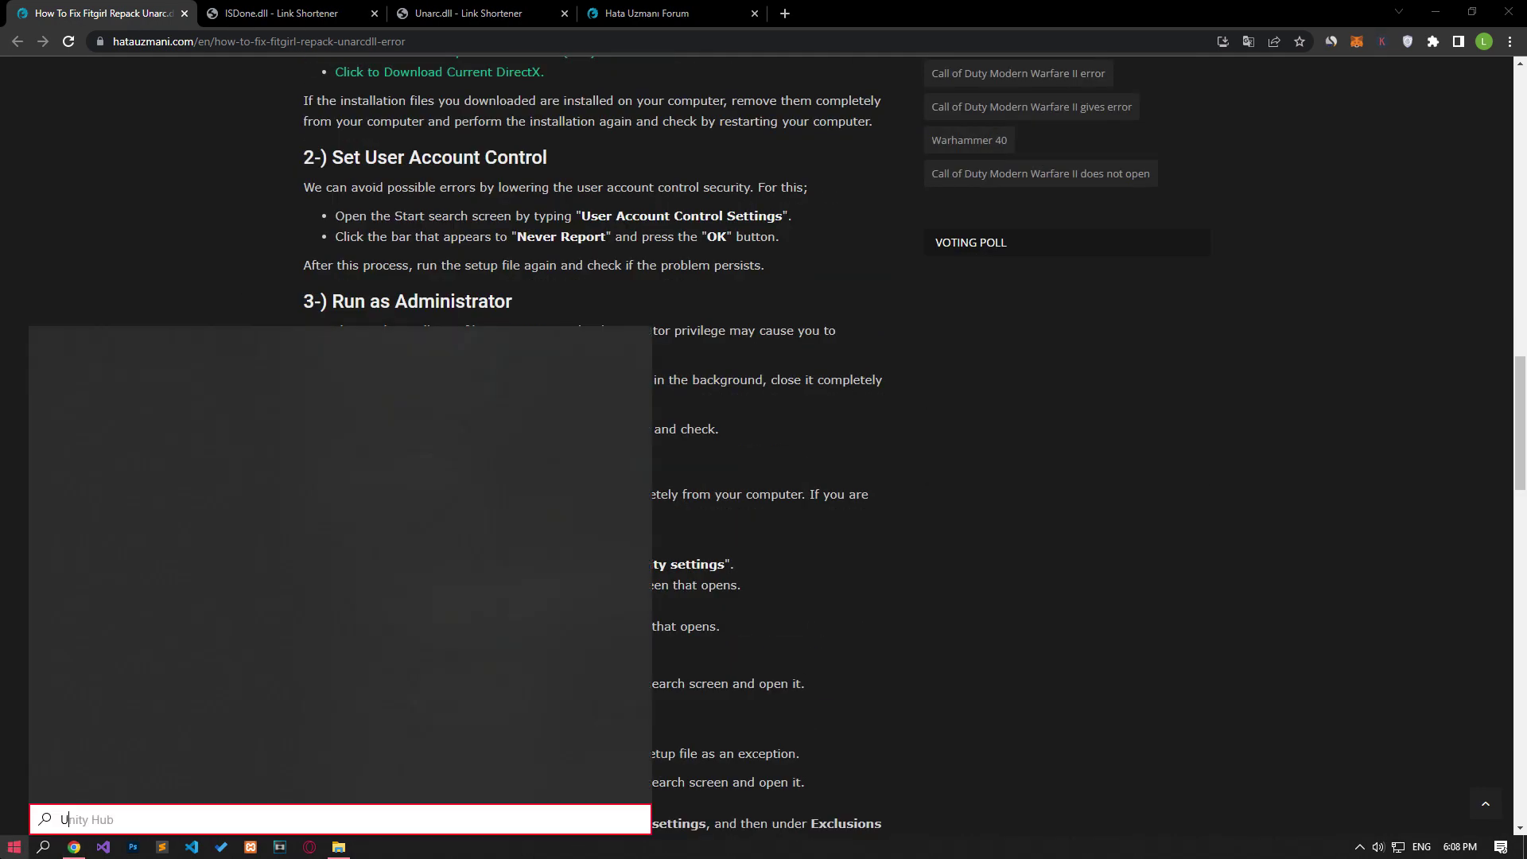
pyautogui.write('ser Accou')
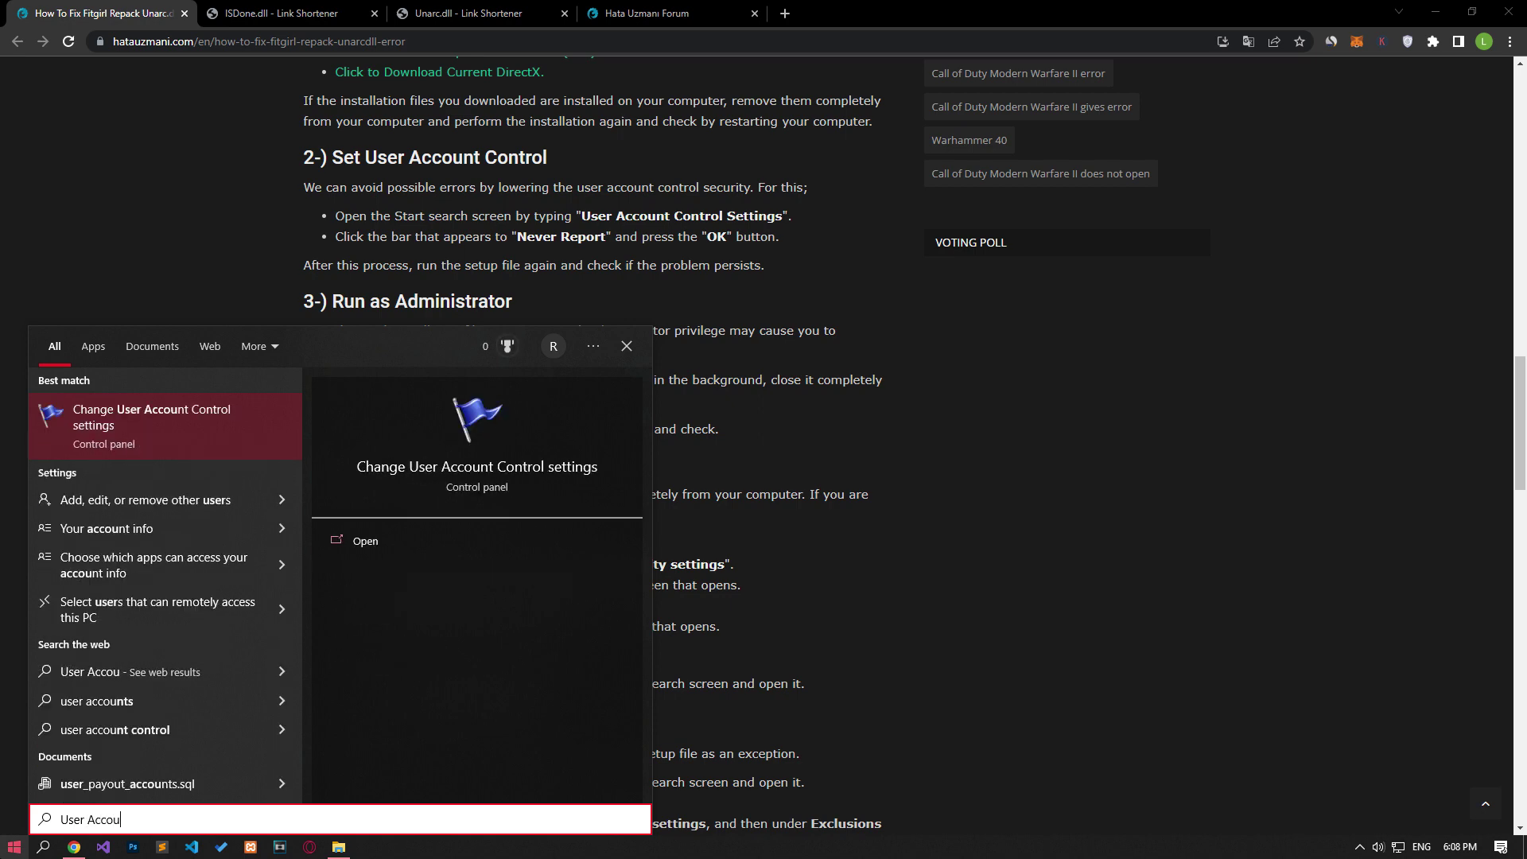
pyautogui.click(218, 435)
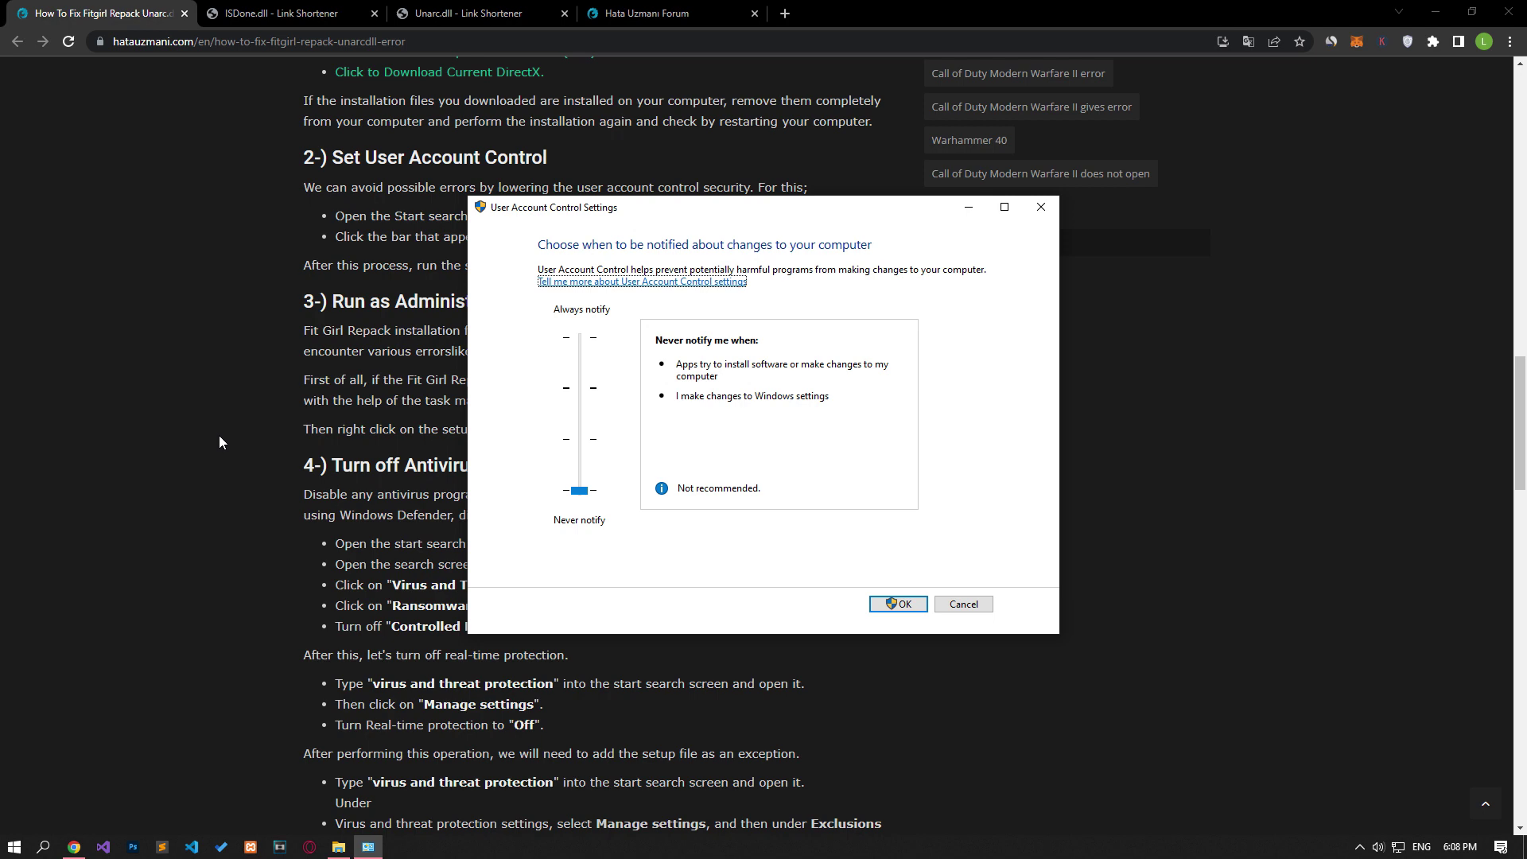
pyautogui.moveTo(578, 494); pyautogui.dragTo(585, 527)
pyautogui.click(885, 606)
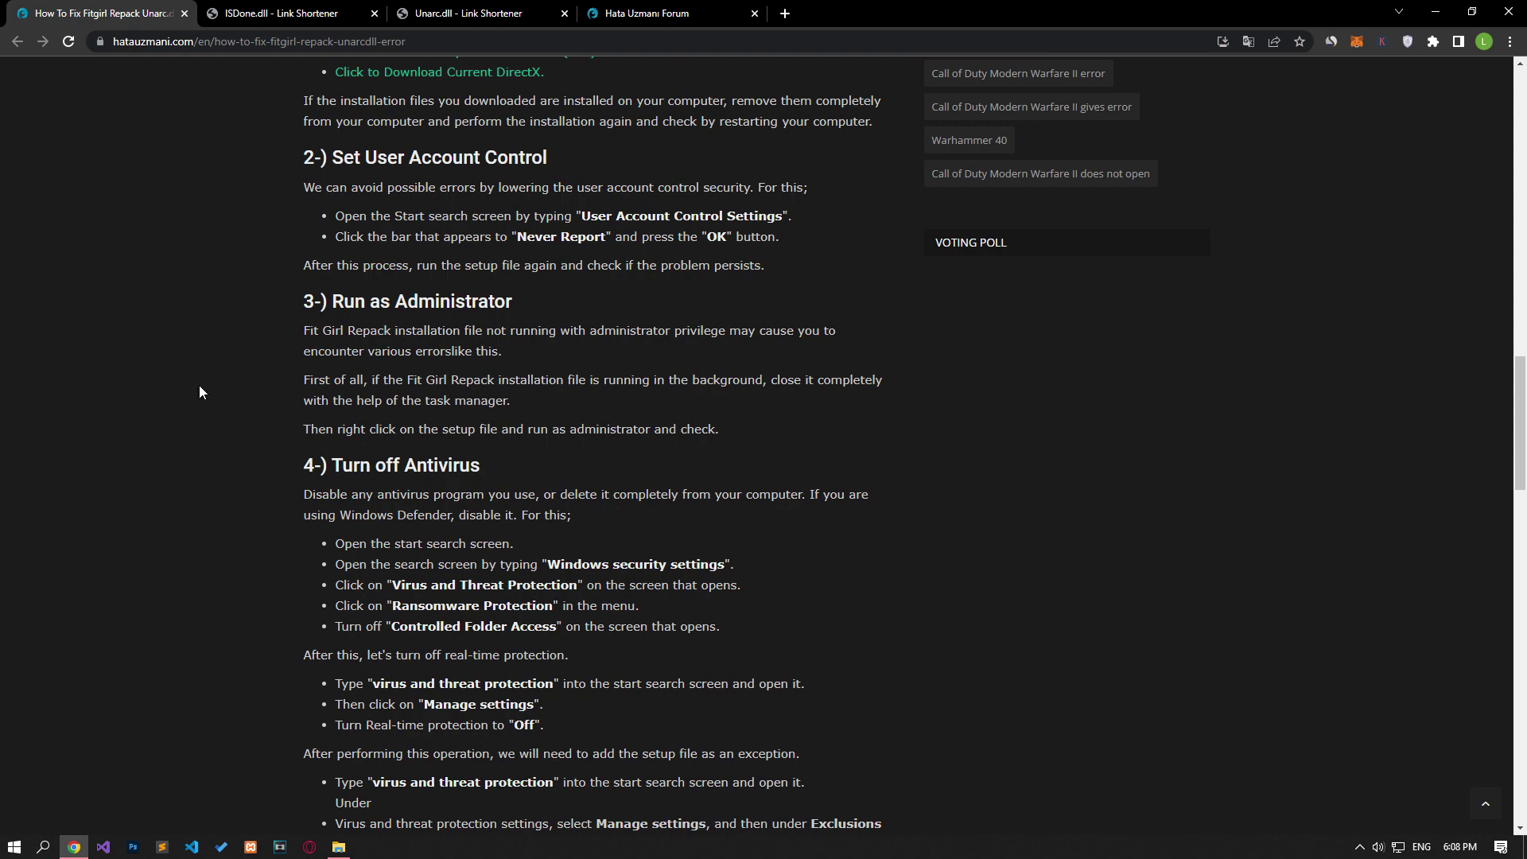
pyautogui.scroll(-3, 198, 390)
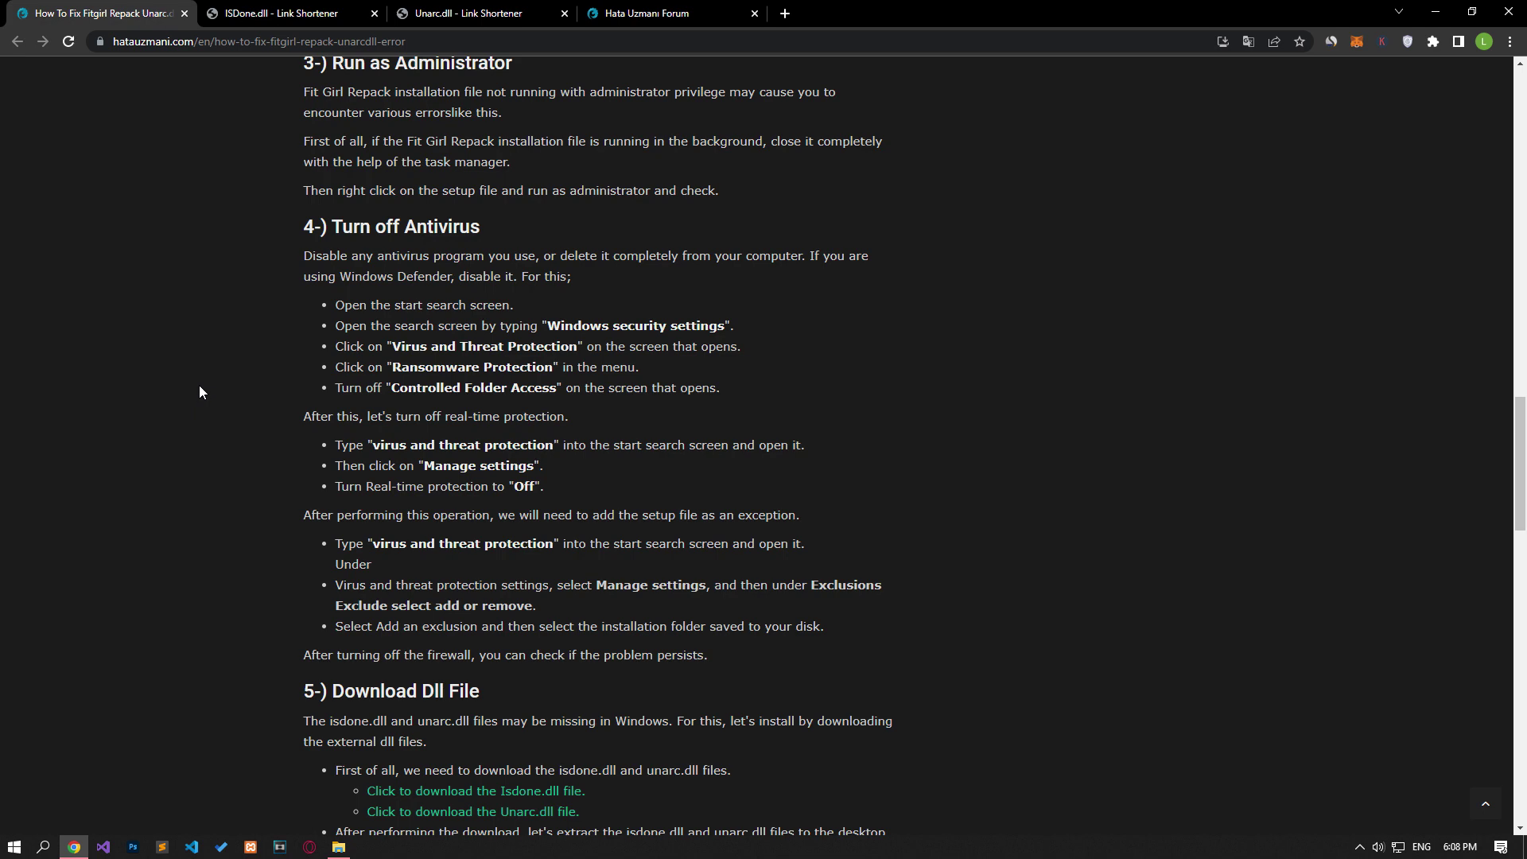
# Run setup.exe from the Assassins Creed Odyssey by xatab folder as administrator.
pyautogui.click(339, 847)
pyautogui.click(644, 499)
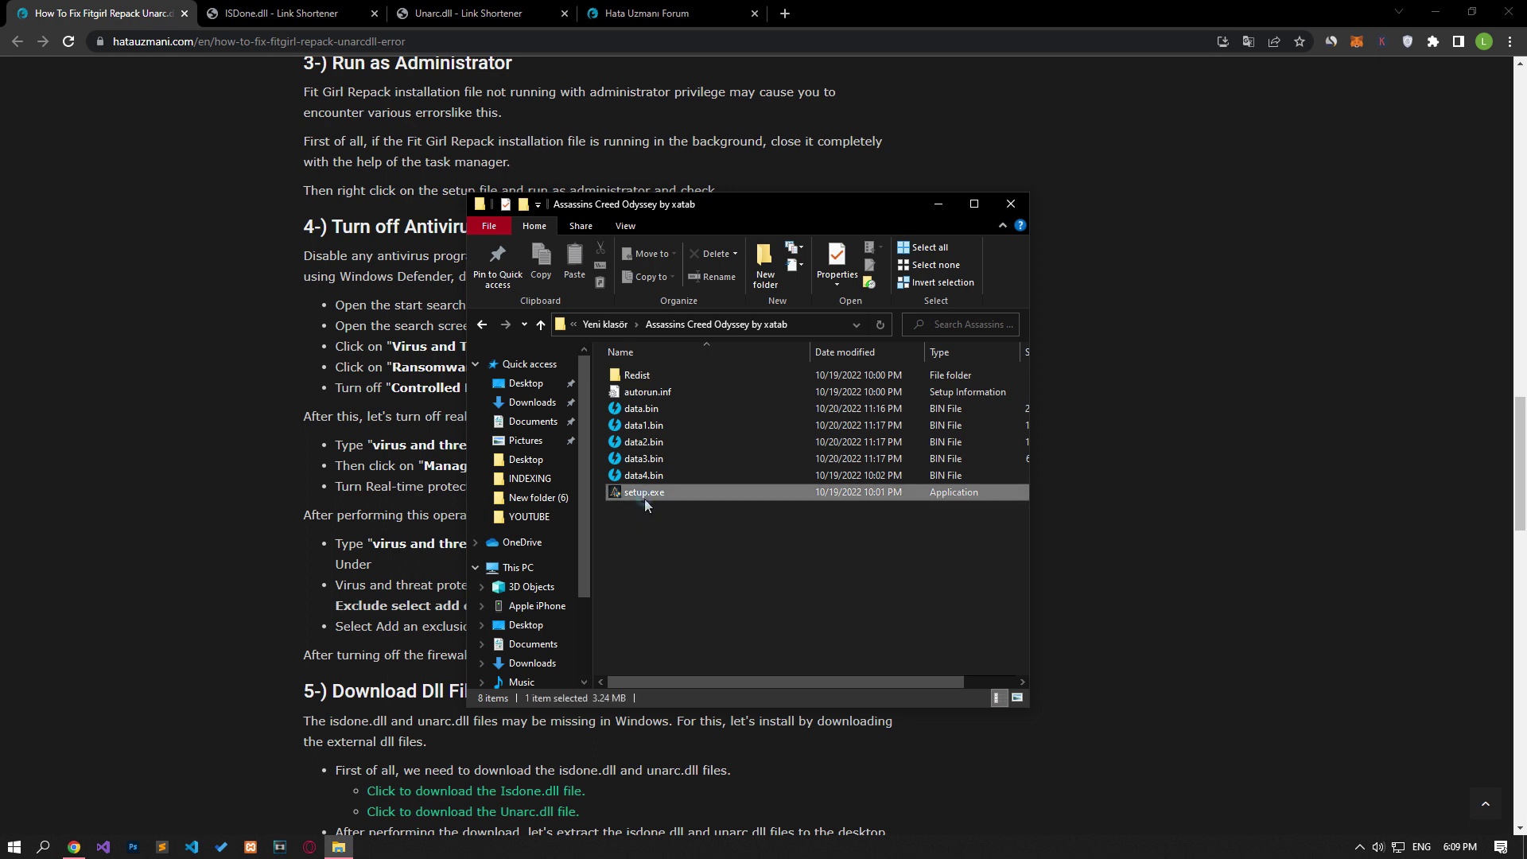
pyautogui.rightClick(644, 499)
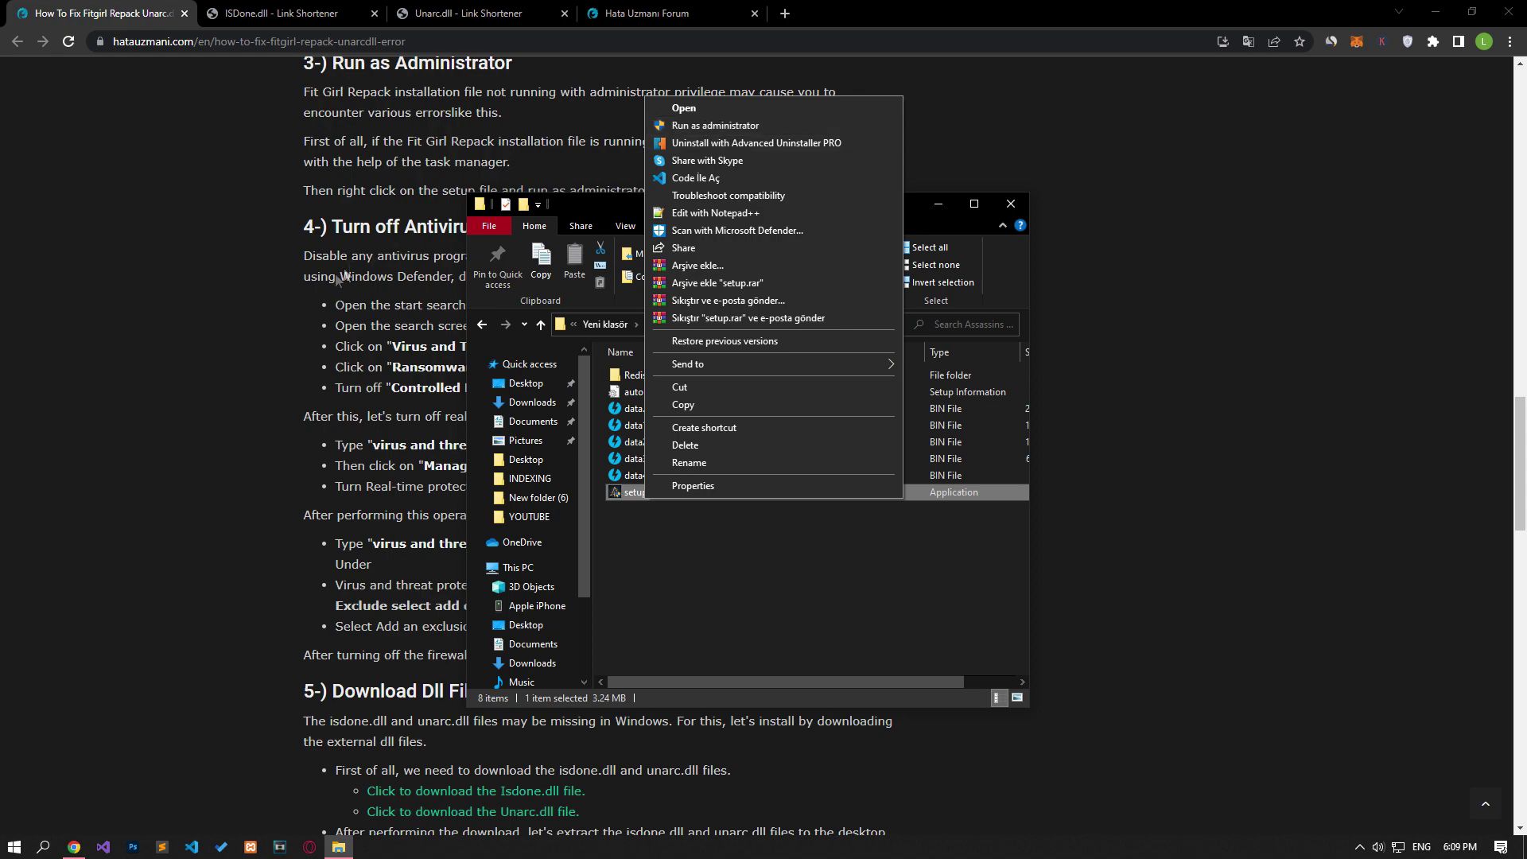
pyautogui.click(227, 344)
pyautogui.scroll(-2, 226, 343)
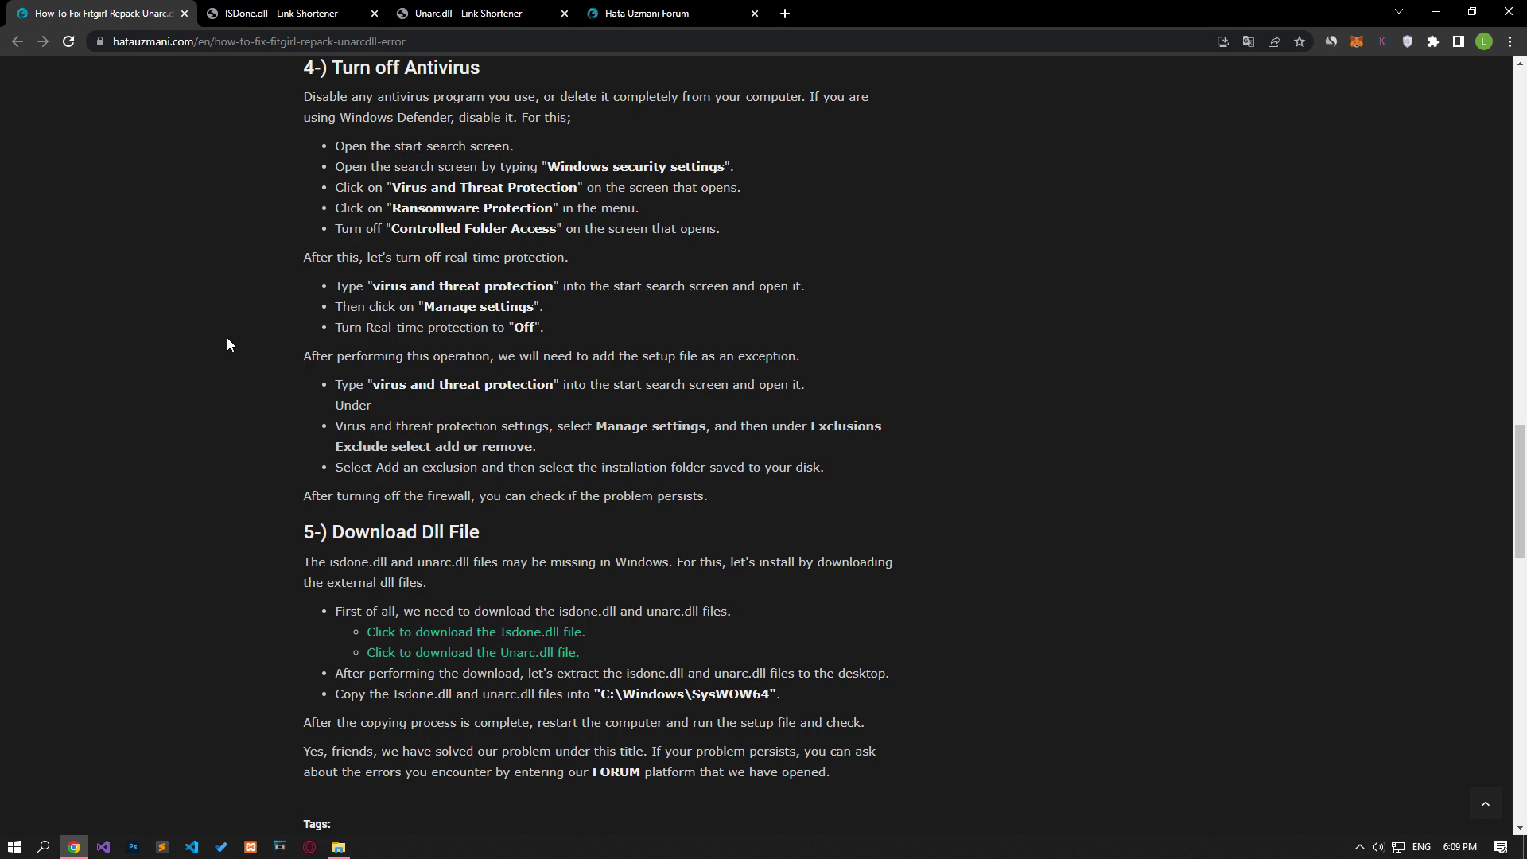
# Open Virus & threat protection settings and confirm Controlled folder access is Off.
pyautogui.click(14, 846)
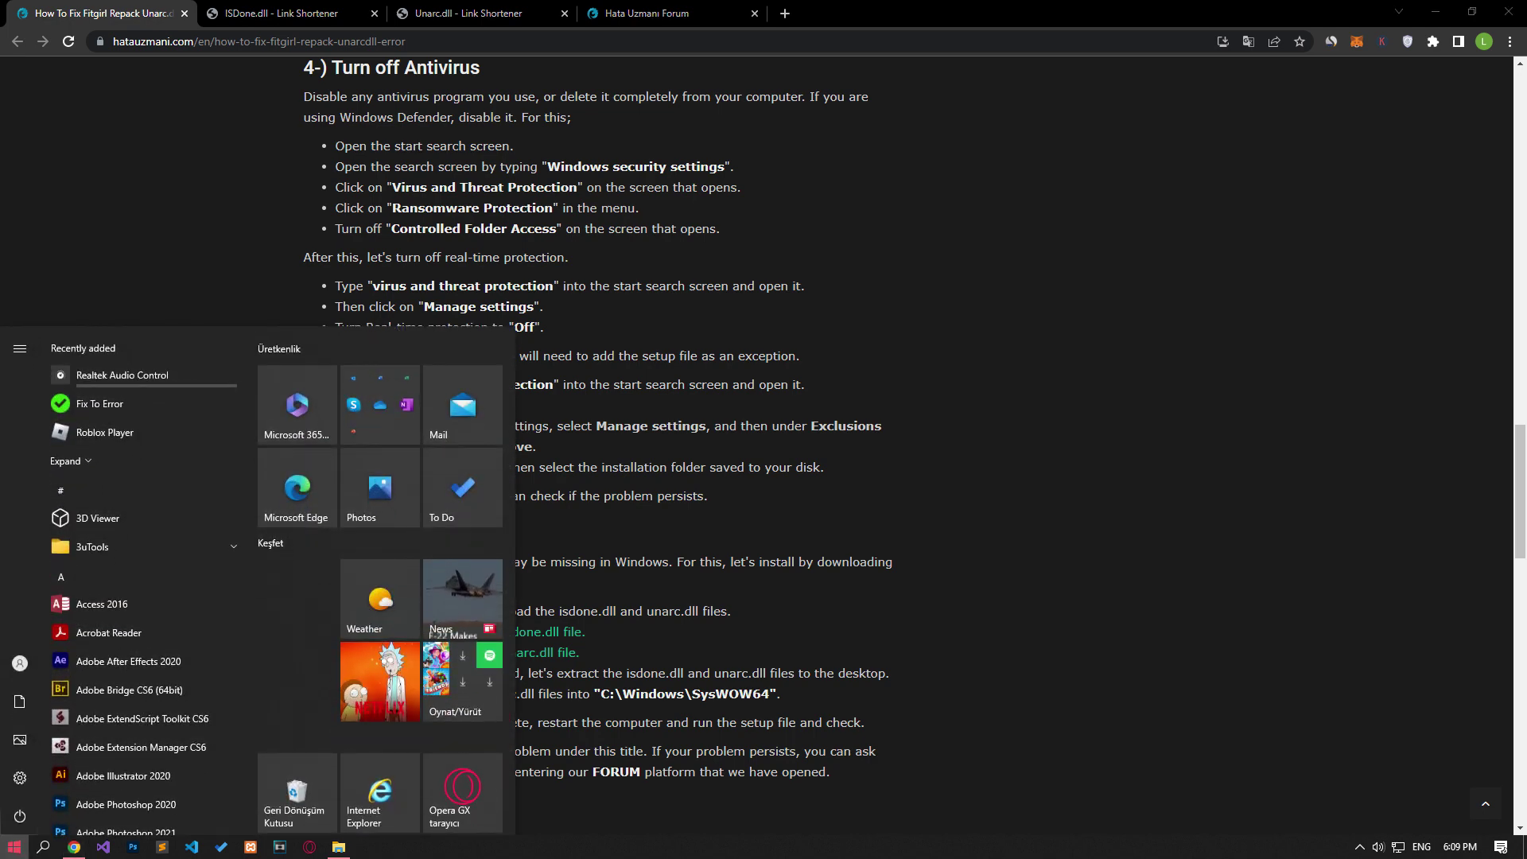
pyautogui.write('vir')
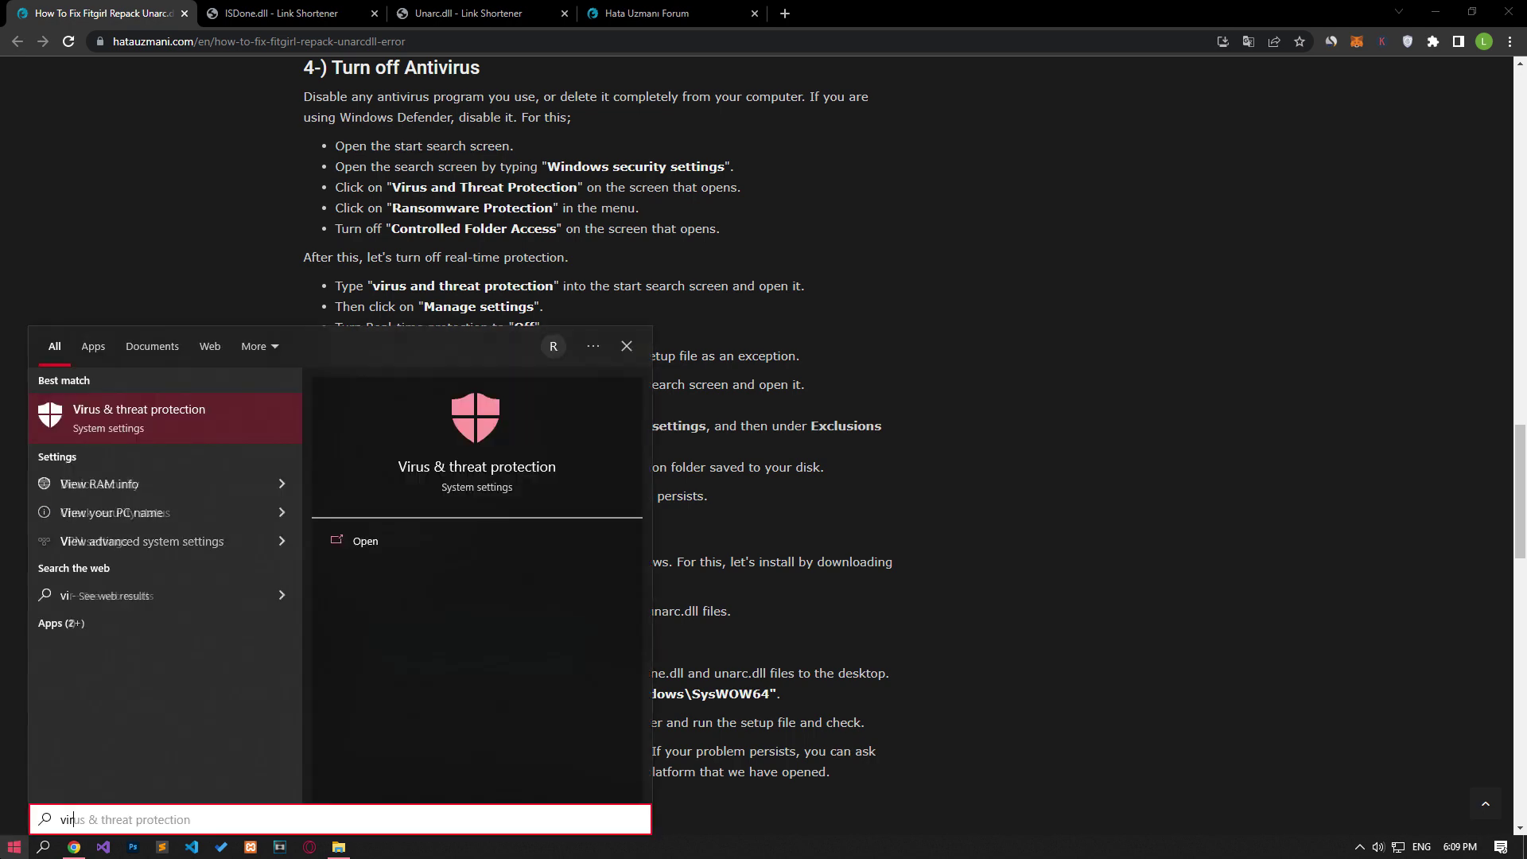
pyautogui.click(199, 414)
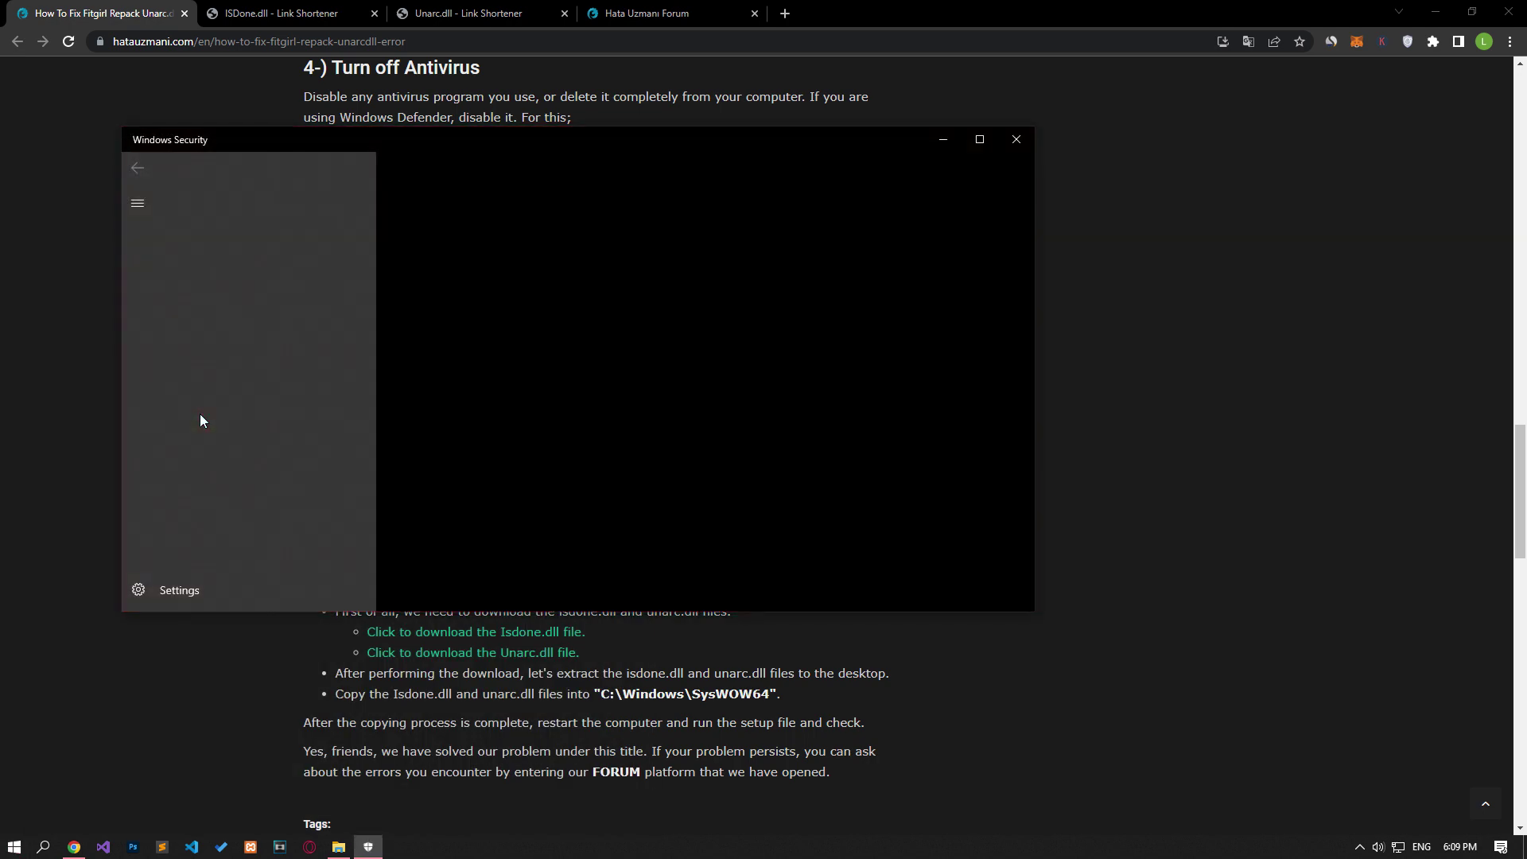
pyautogui.scroll(-4, 495, 521)
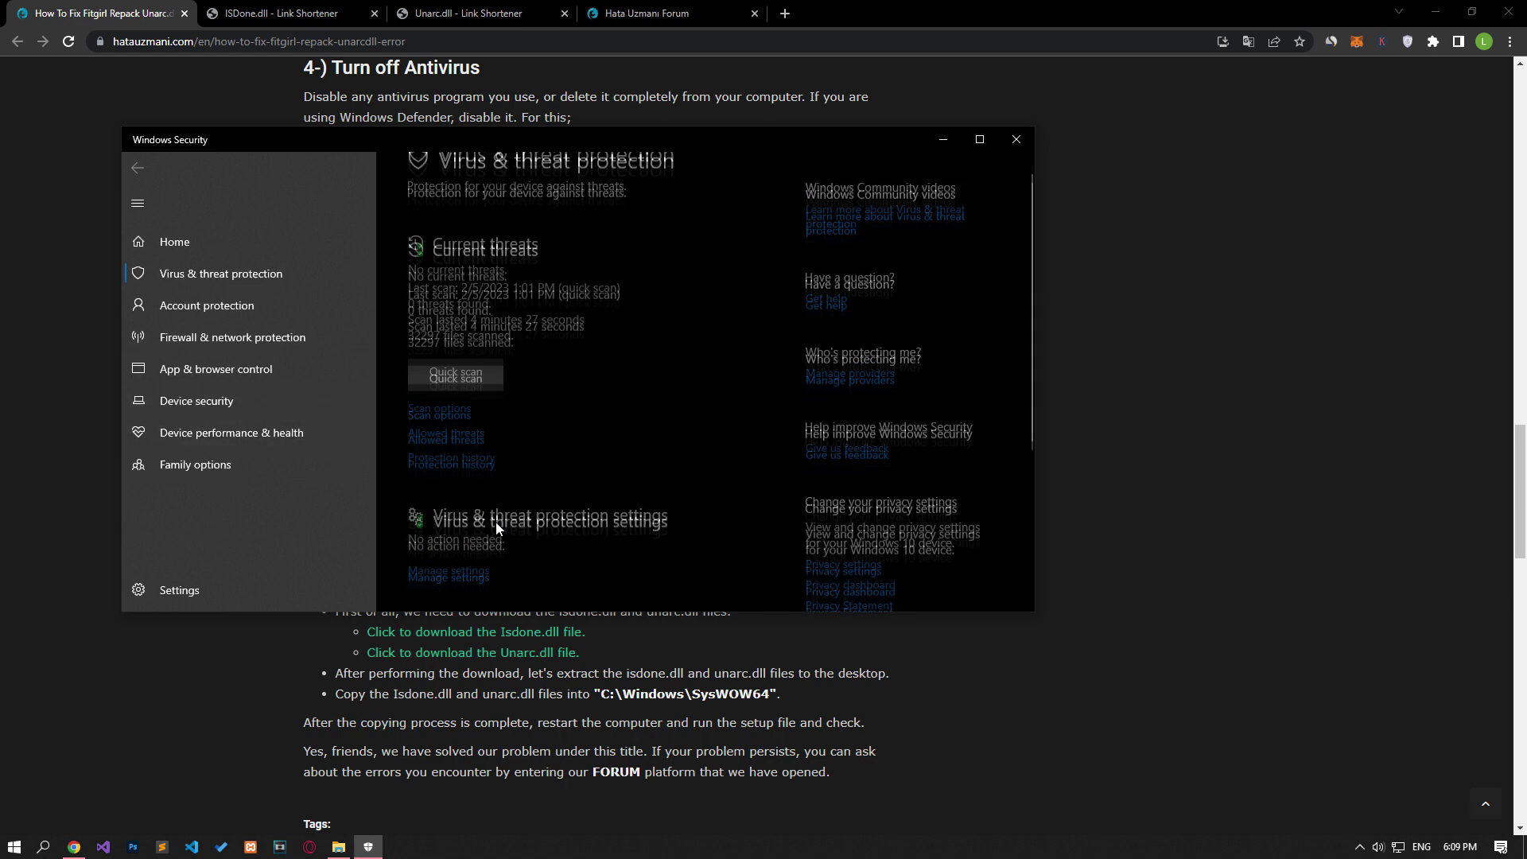
pyautogui.scroll(4, 460, 474)
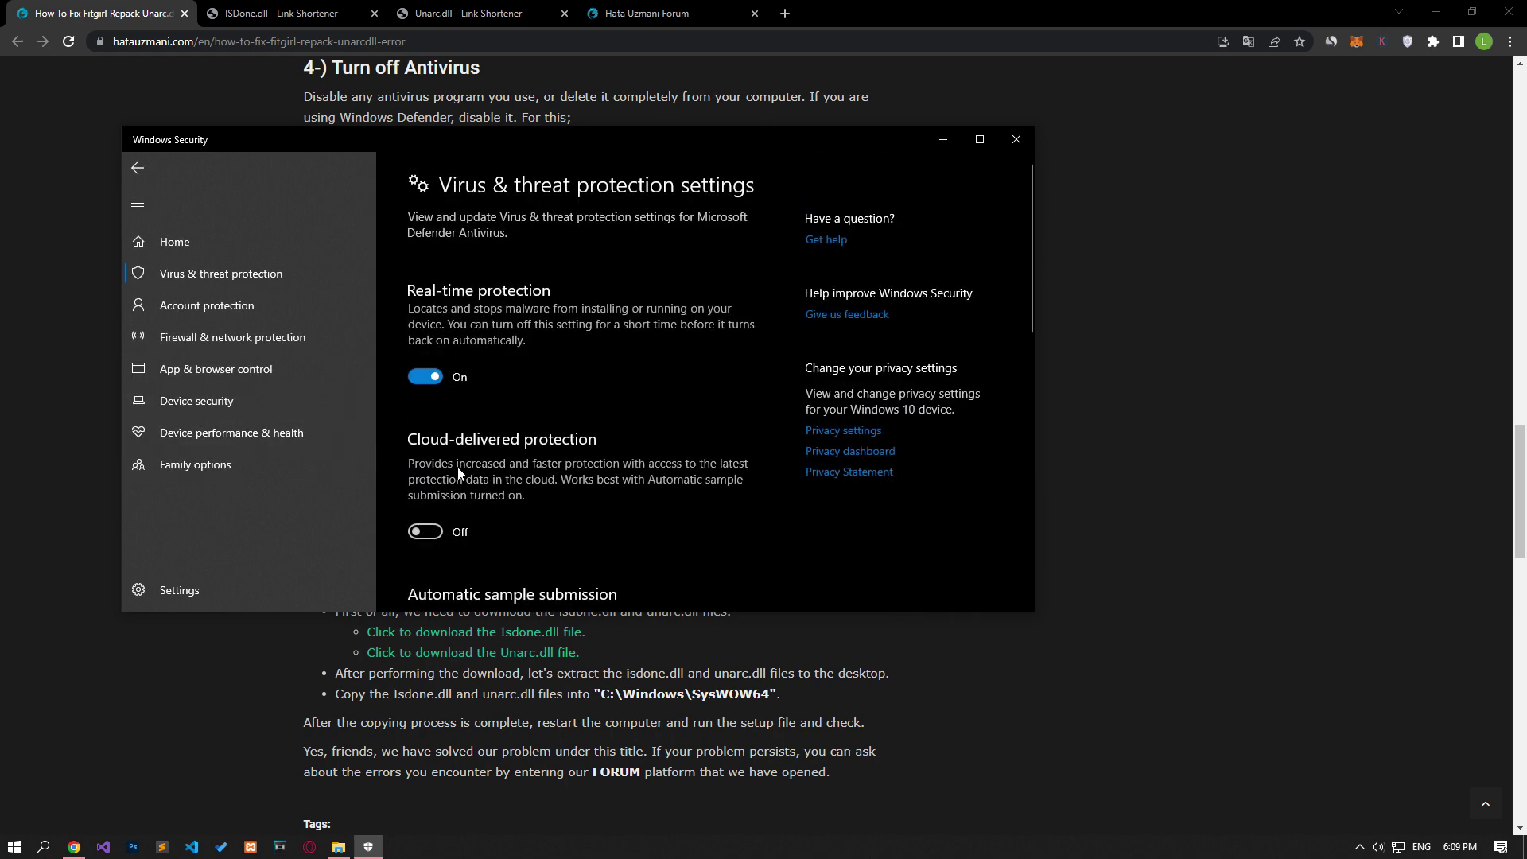
pyautogui.scroll(-5, 460, 474)
pyautogui.scroll(-3, 458, 473)
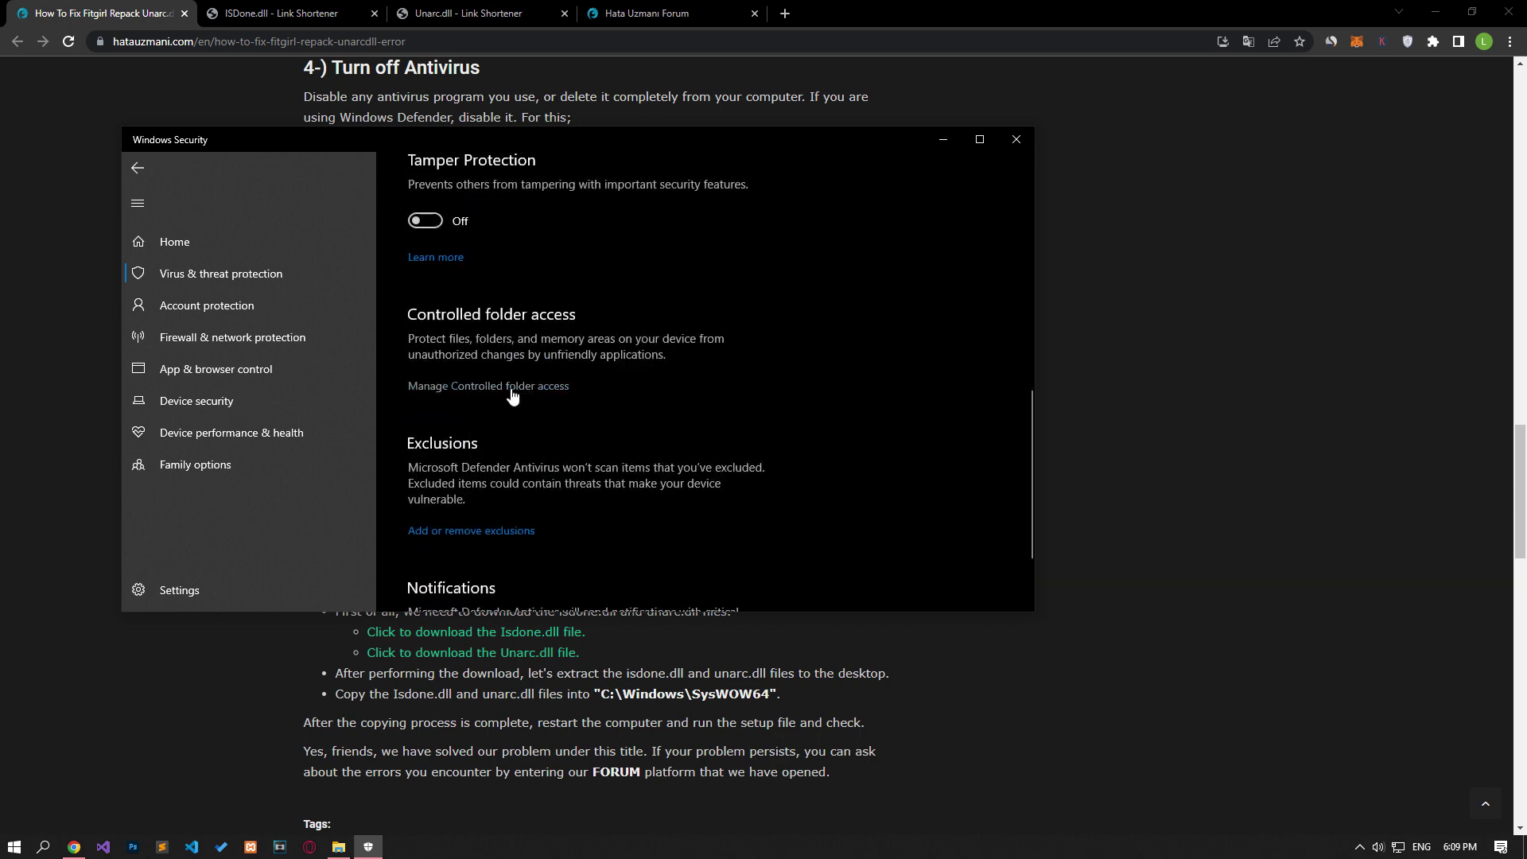
pyautogui.click(512, 390)
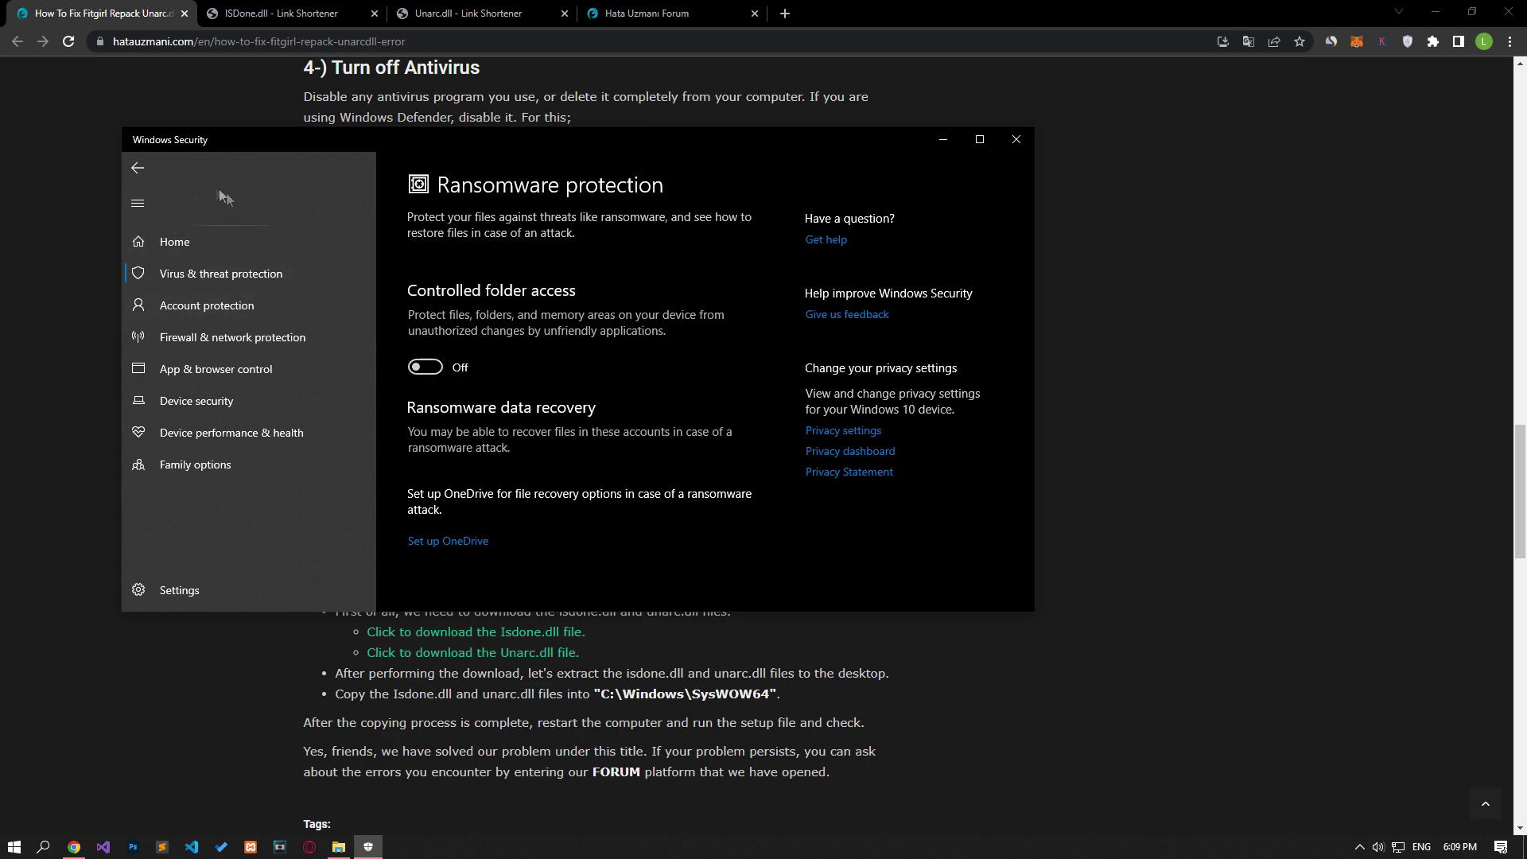
pyautogui.click(136, 169)
pyautogui.scroll(5, 512, 403)
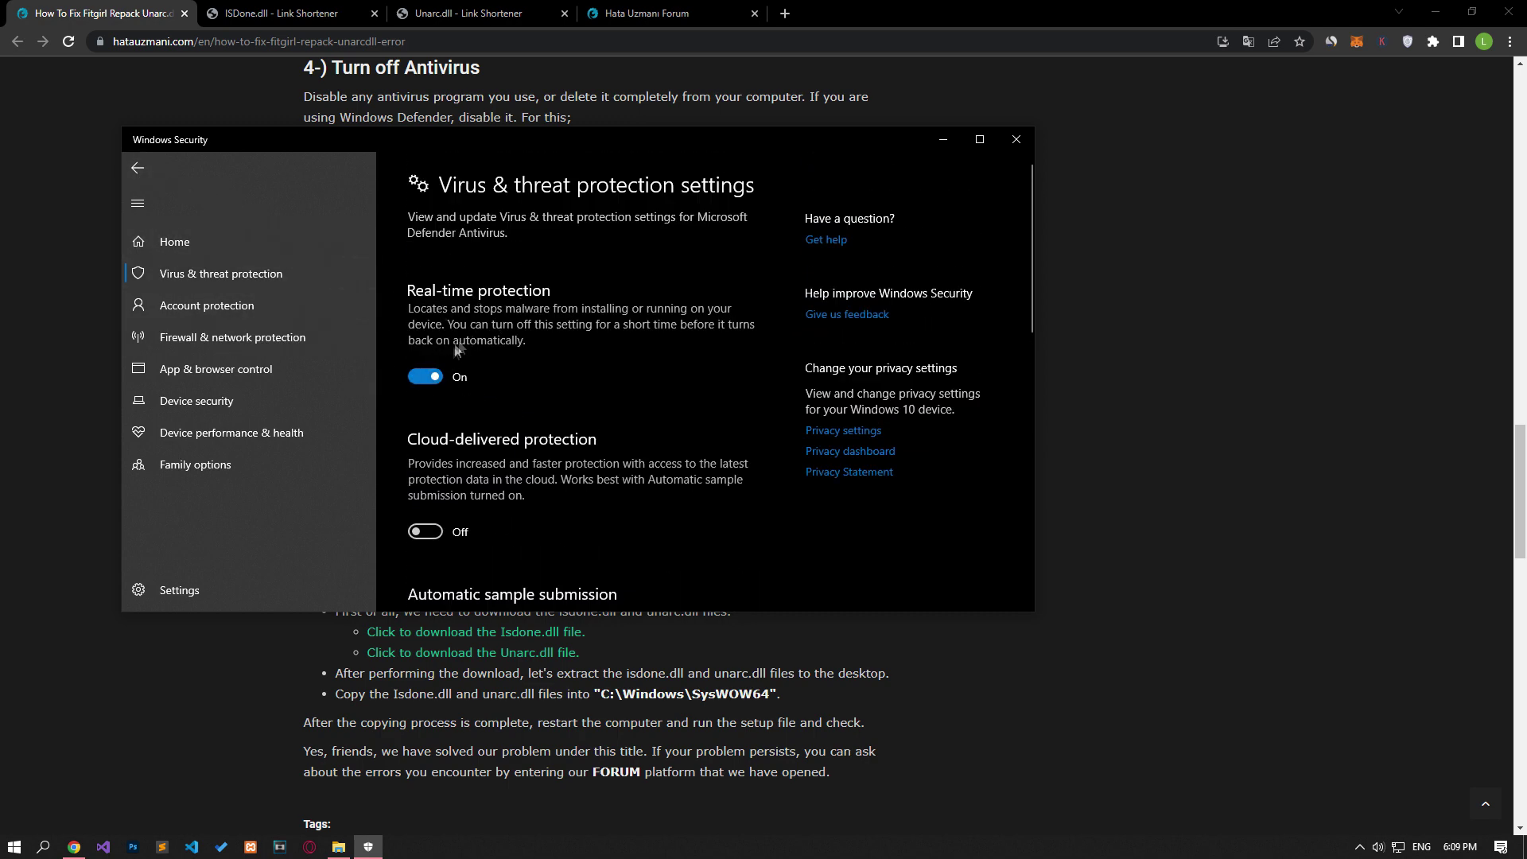
# Turn Real-time protection off and start adding a Folder exclusion.
pyautogui.click(437, 377)
pyautogui.scroll(-10, 617, 438)
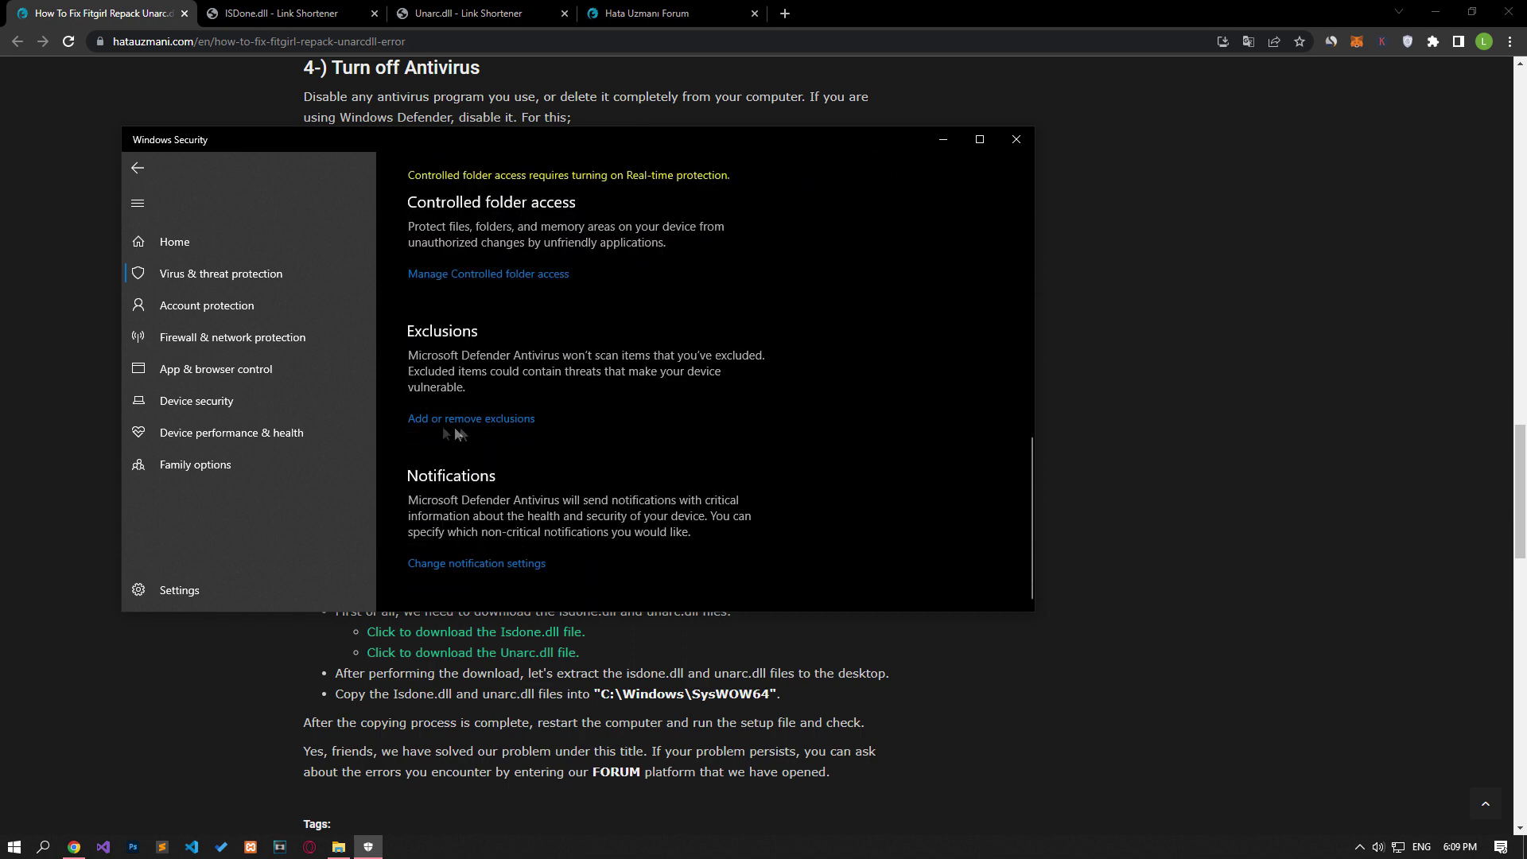
pyautogui.click(480, 423)
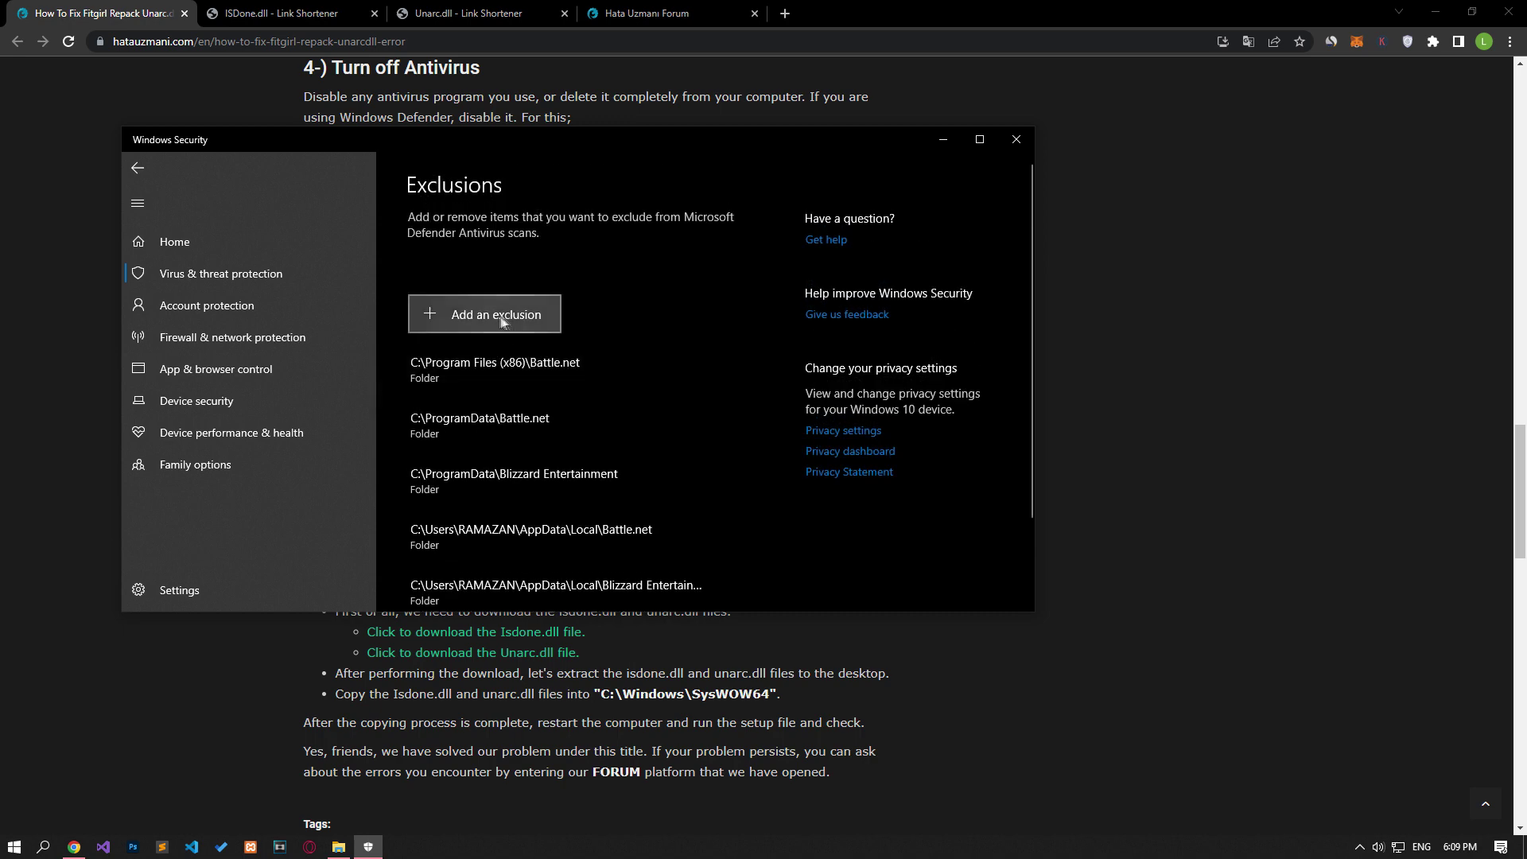
pyautogui.click(466, 310)
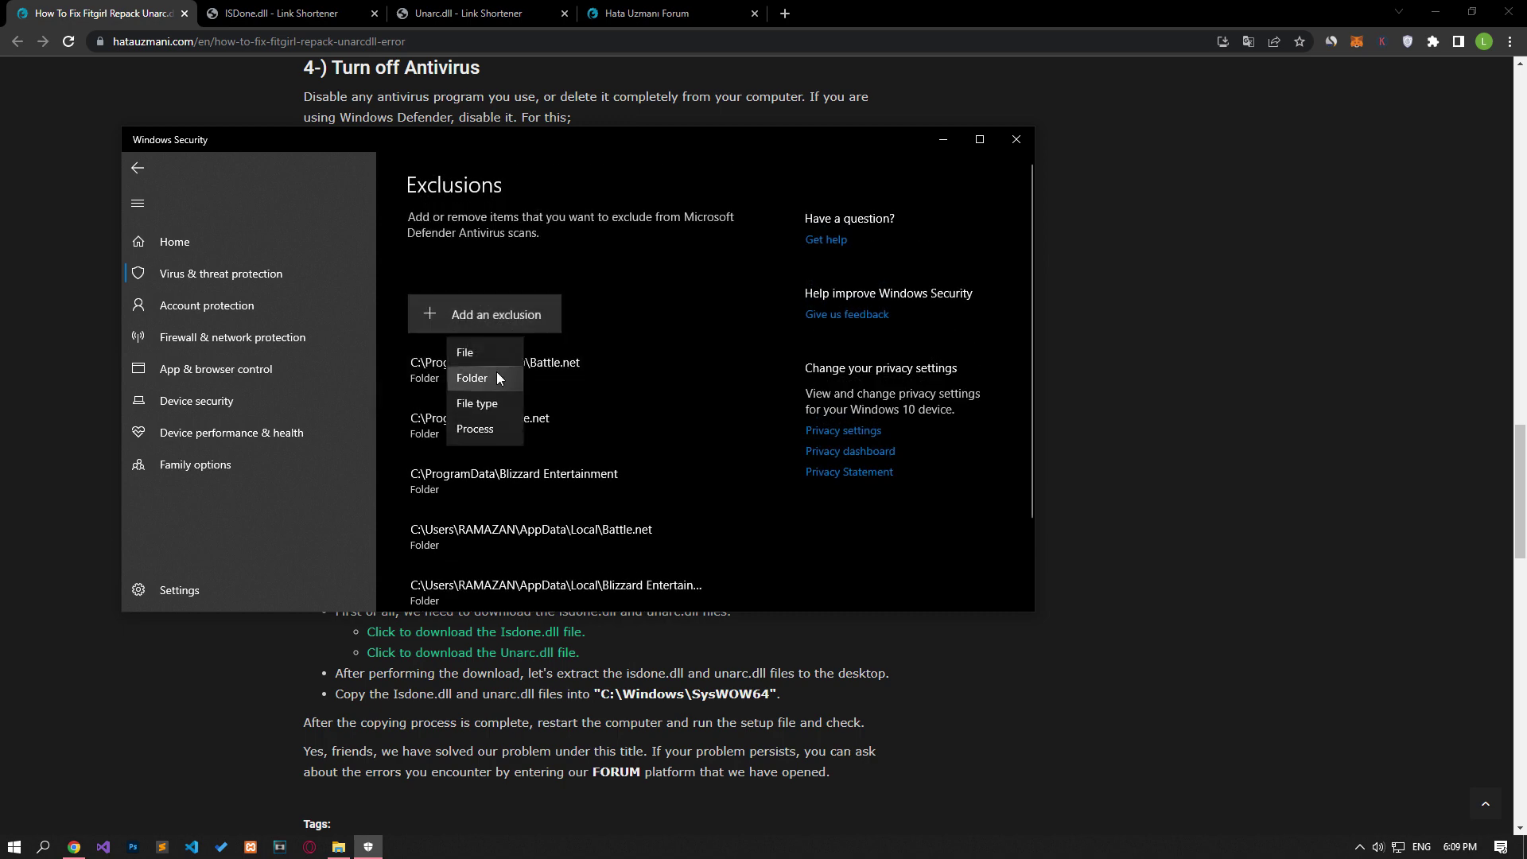
pyautogui.click(489, 380)
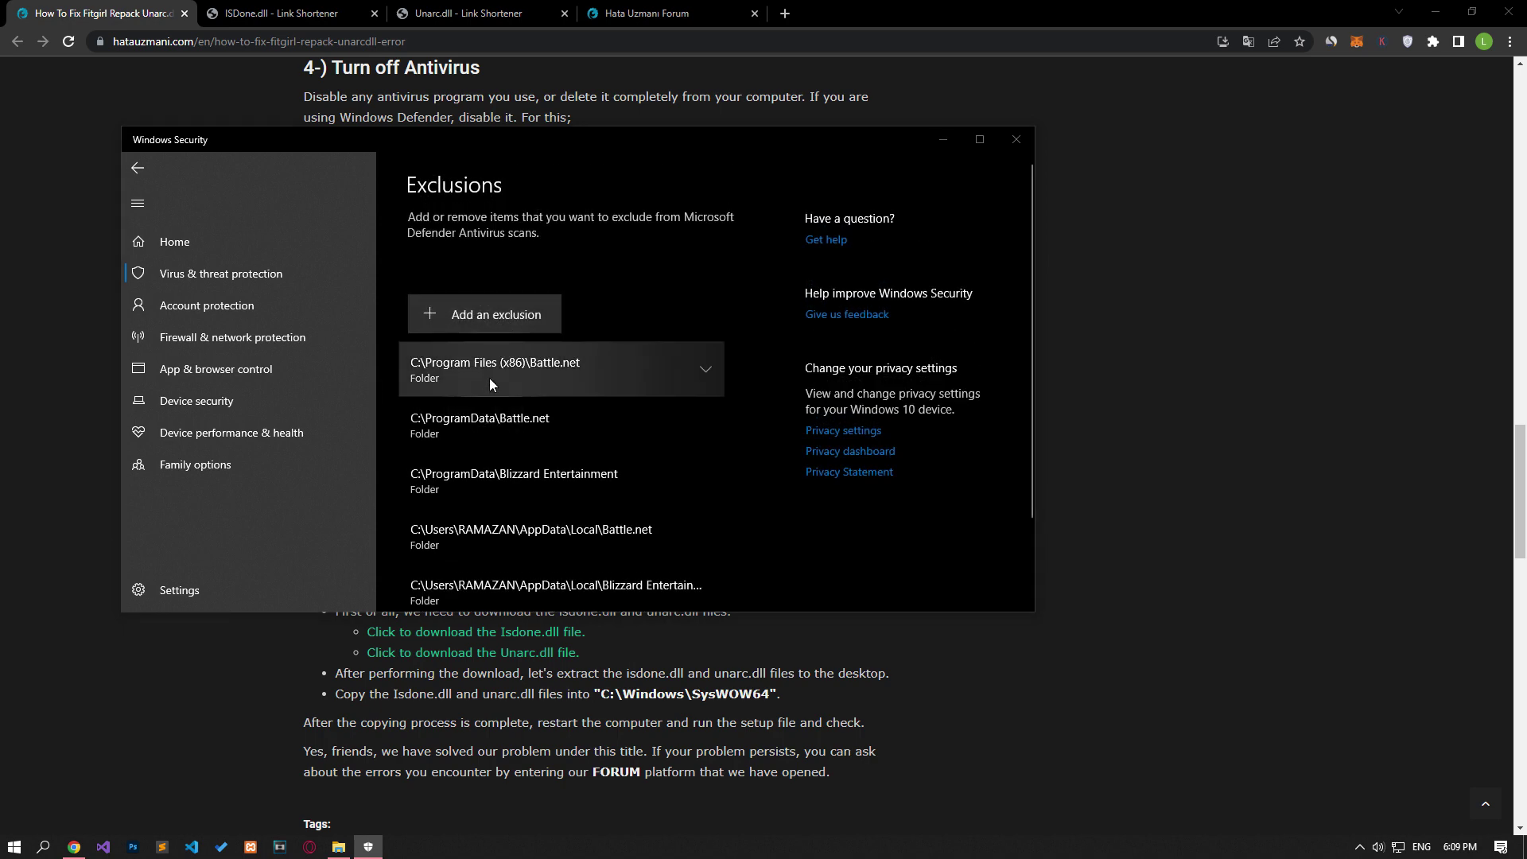
# Exclude the D:\Yeni klasör\Assassins Creed Odyssey by xatab folder, then close Windows Security.
pyautogui.click(338, 846)
pyautogui.click(816, 325)
pyautogui.rightClick(755, 326)
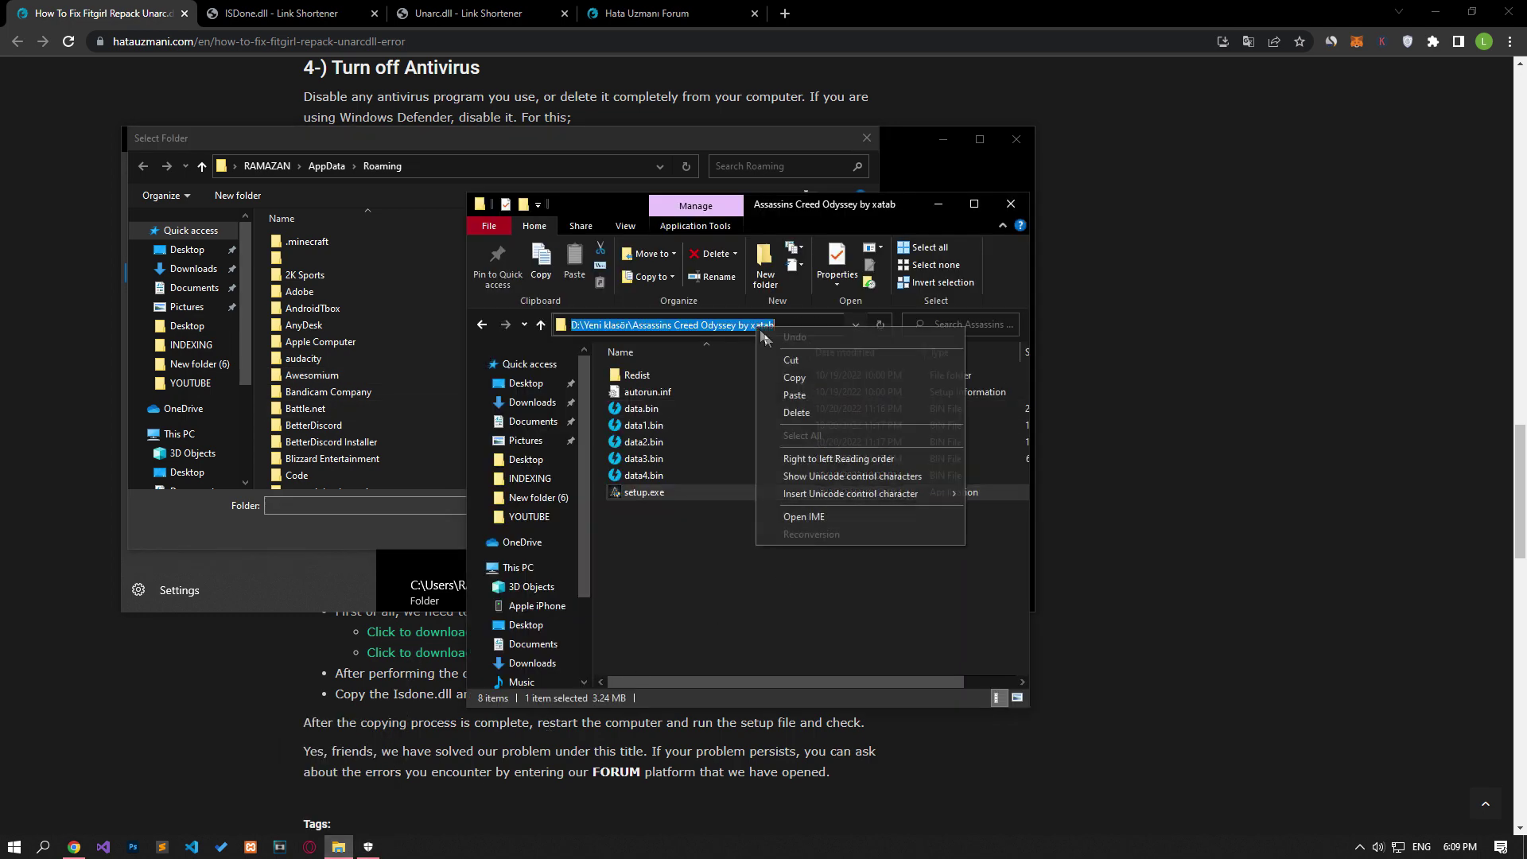
pyautogui.click(794, 377)
pyautogui.click(455, 166)
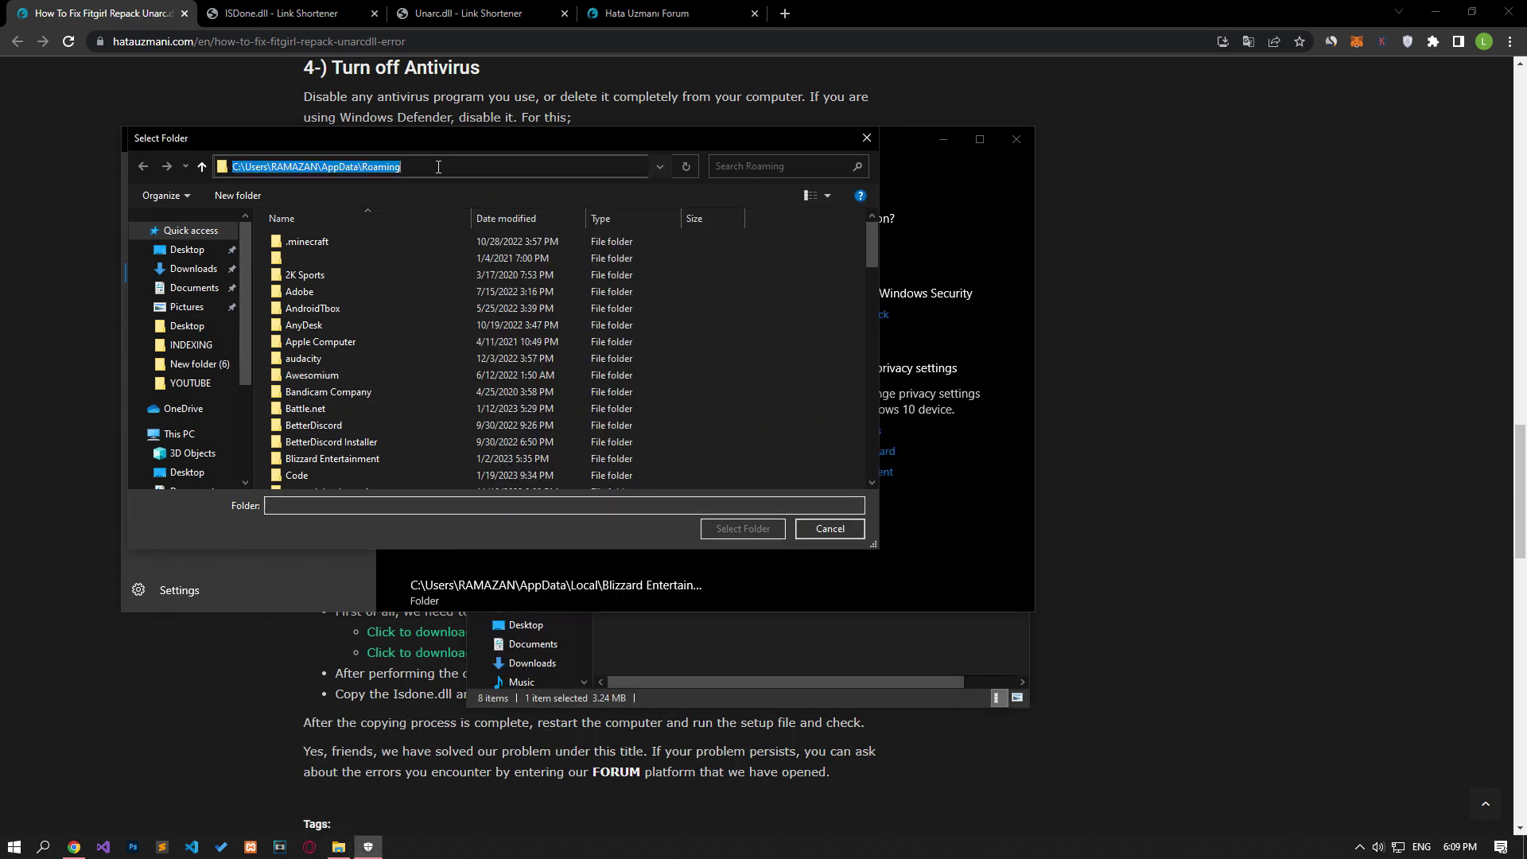
pyautogui.rightClick(438, 167)
pyautogui.click(494, 236)
pyautogui.press('Return')
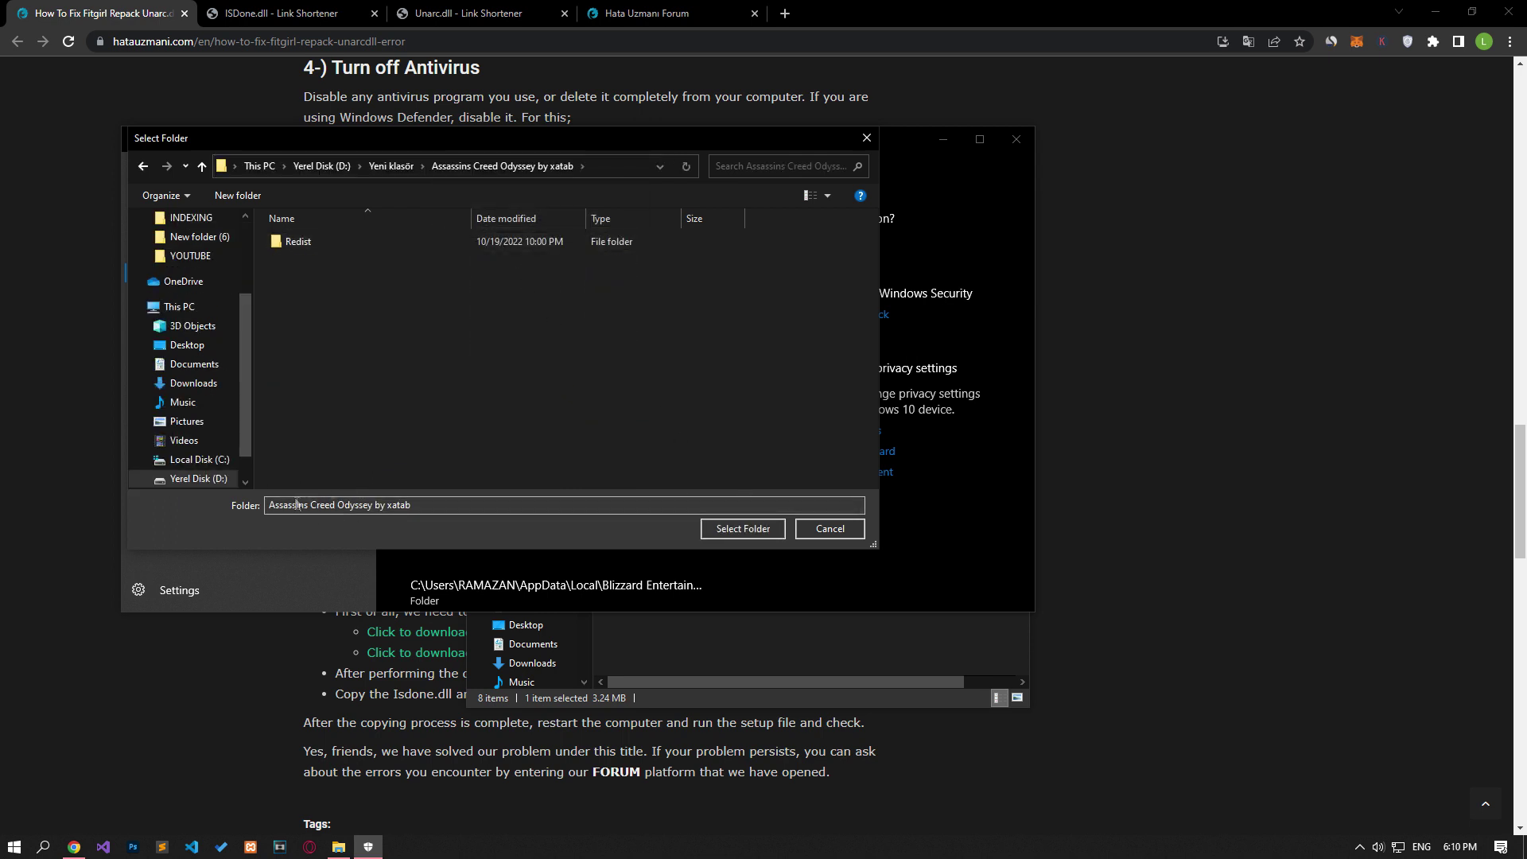
pyautogui.click(733, 533)
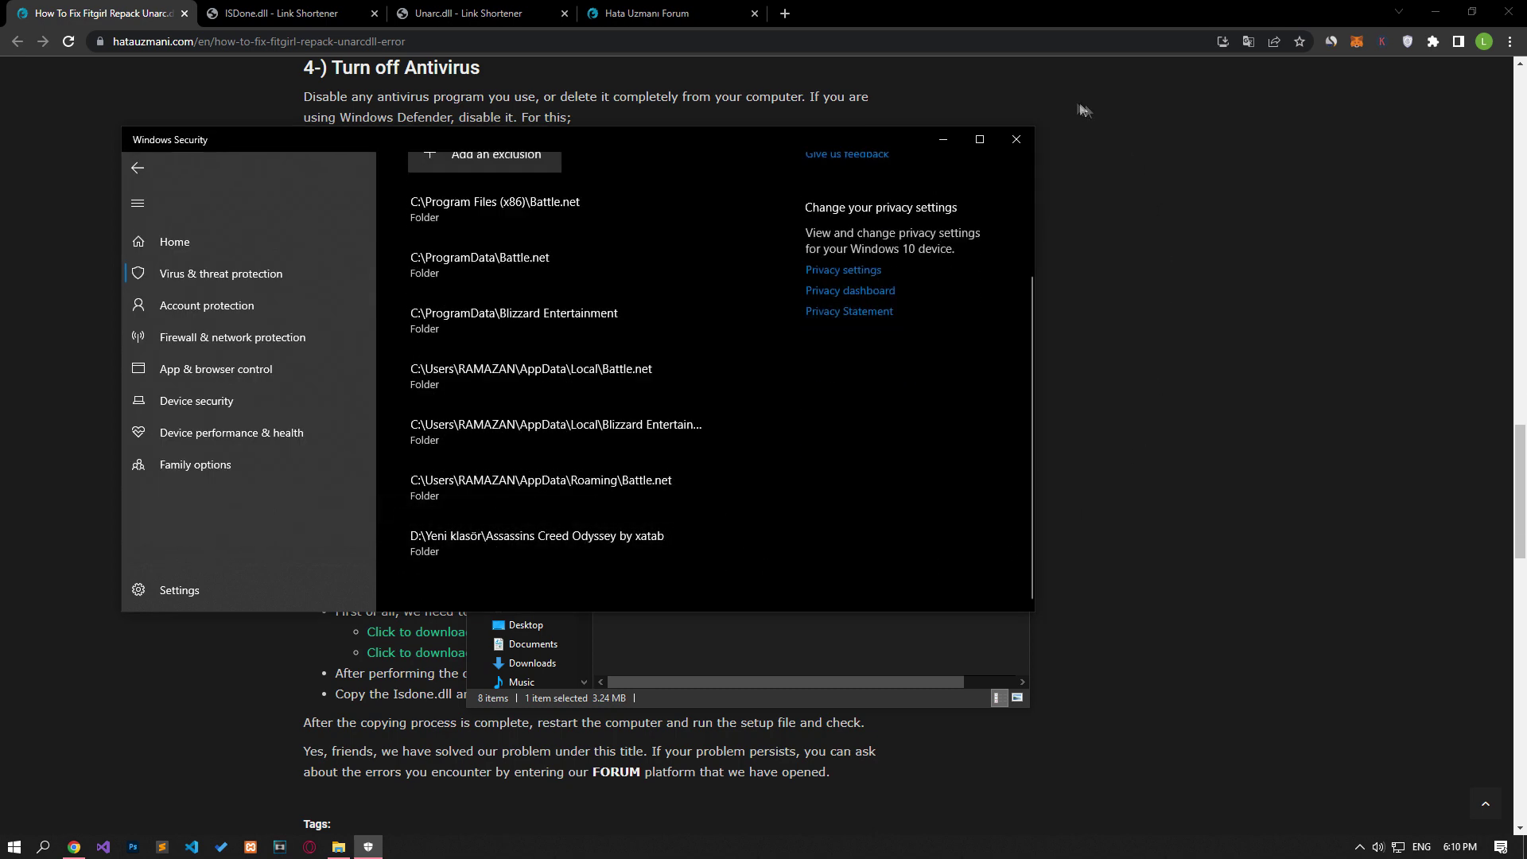
pyautogui.click(1015, 141)
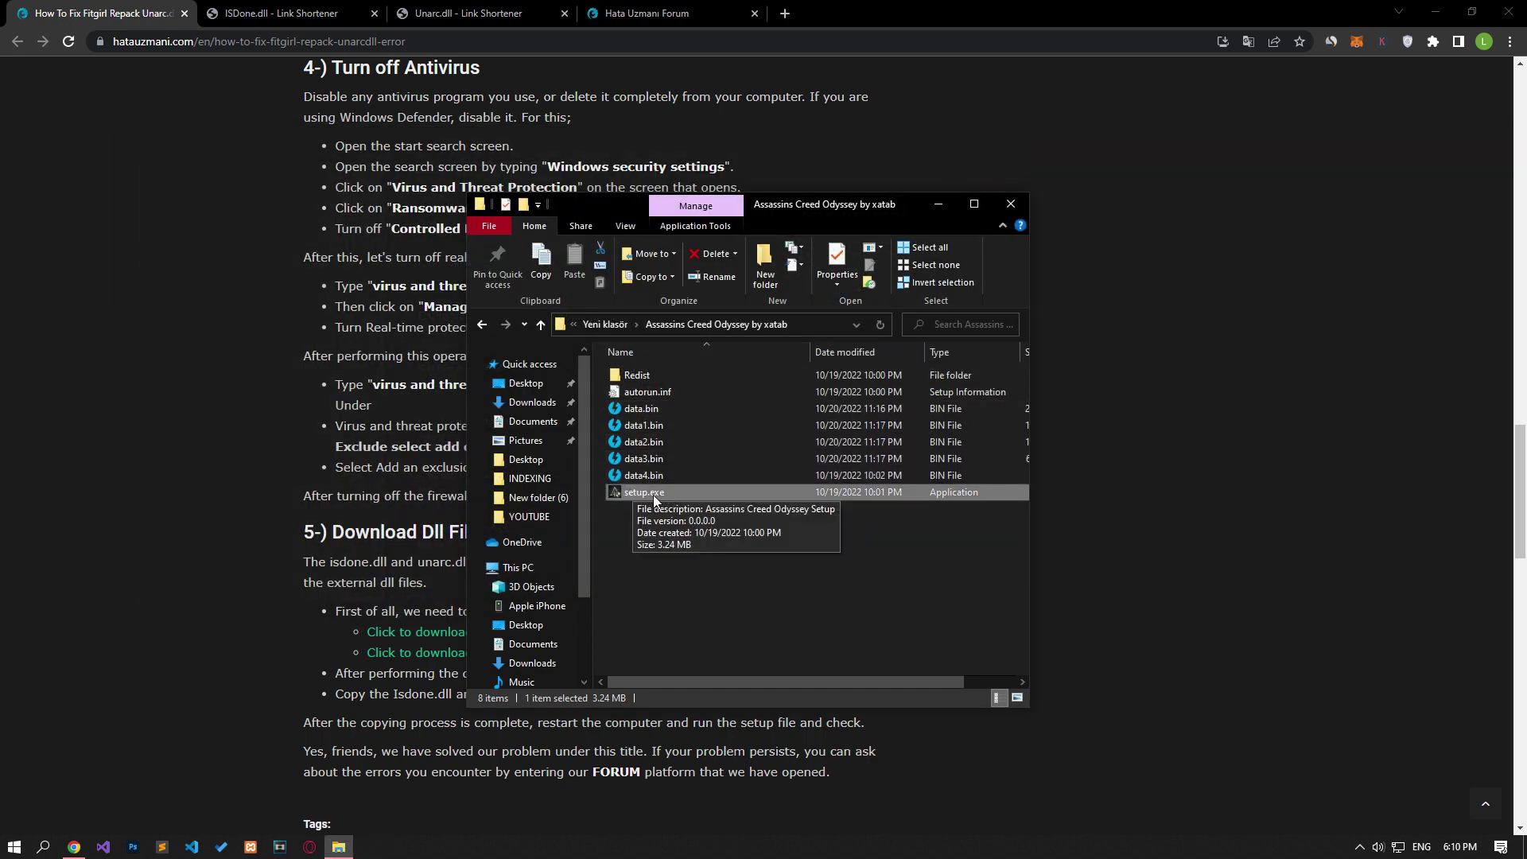
# Reopen Virus & threat protection and view the Protection history.
pyautogui.click(116, 453)
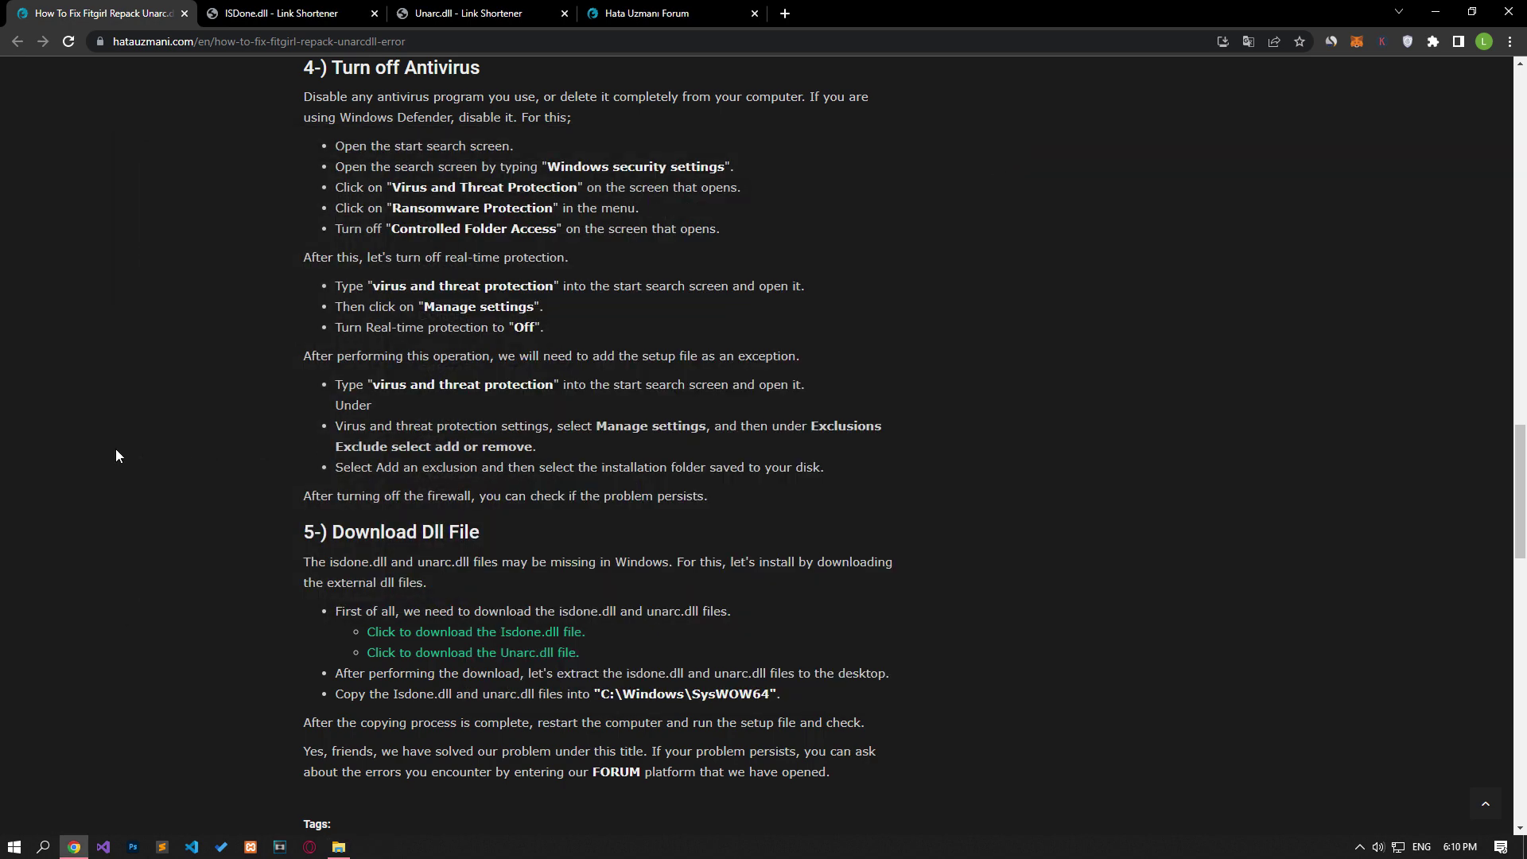
pyautogui.press('super')
pyautogui.write('v')
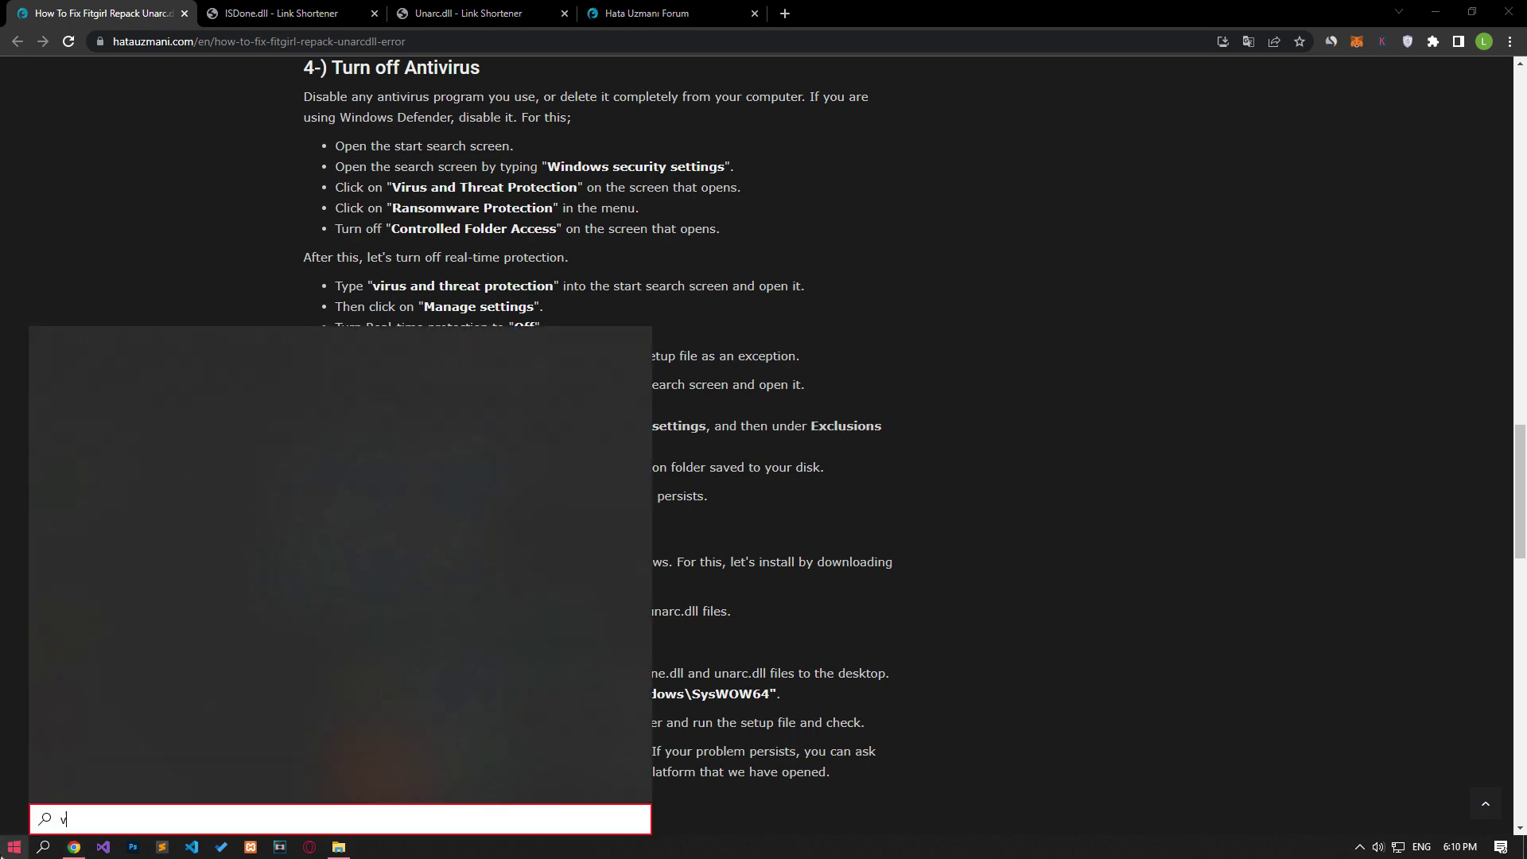
pyautogui.click(143, 418)
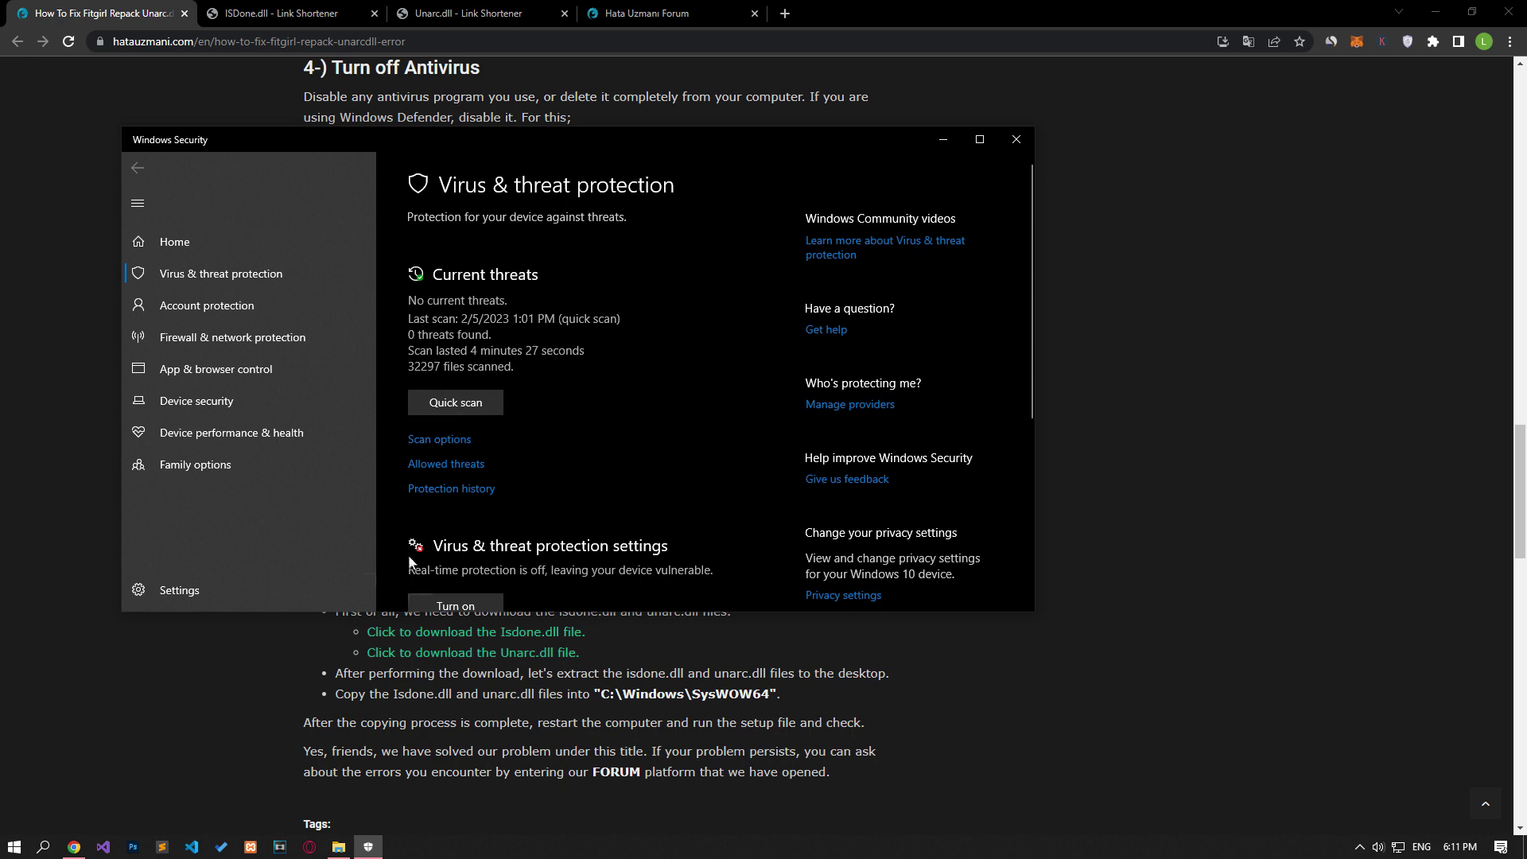
pyautogui.click(459, 489)
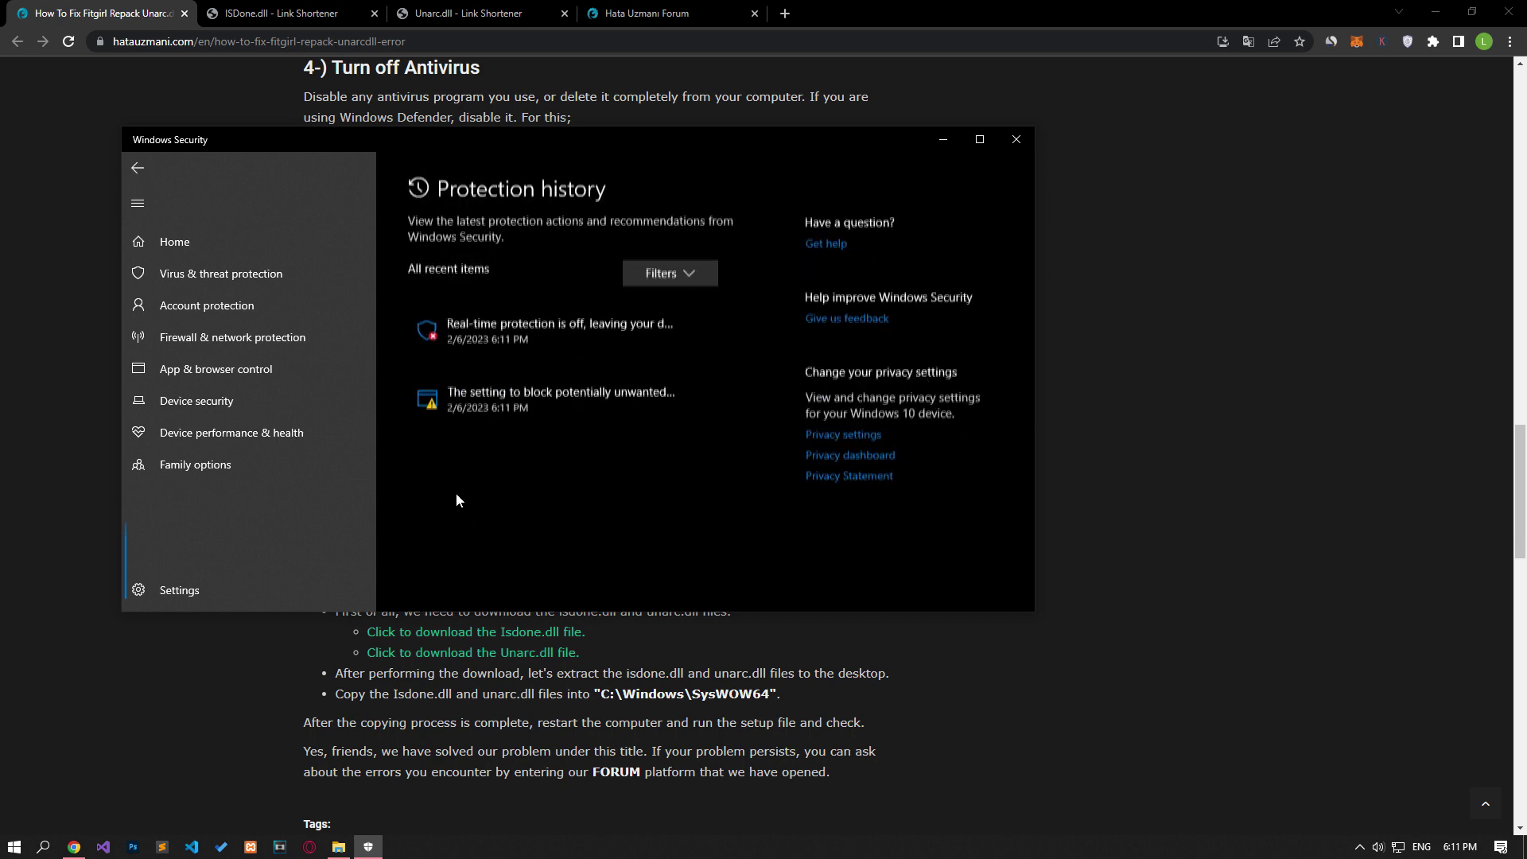
# Expand and collapse the potentially unwanted apps entry, then close Windows Security.
pyautogui.click(614, 397)
pyautogui.click(674, 459)
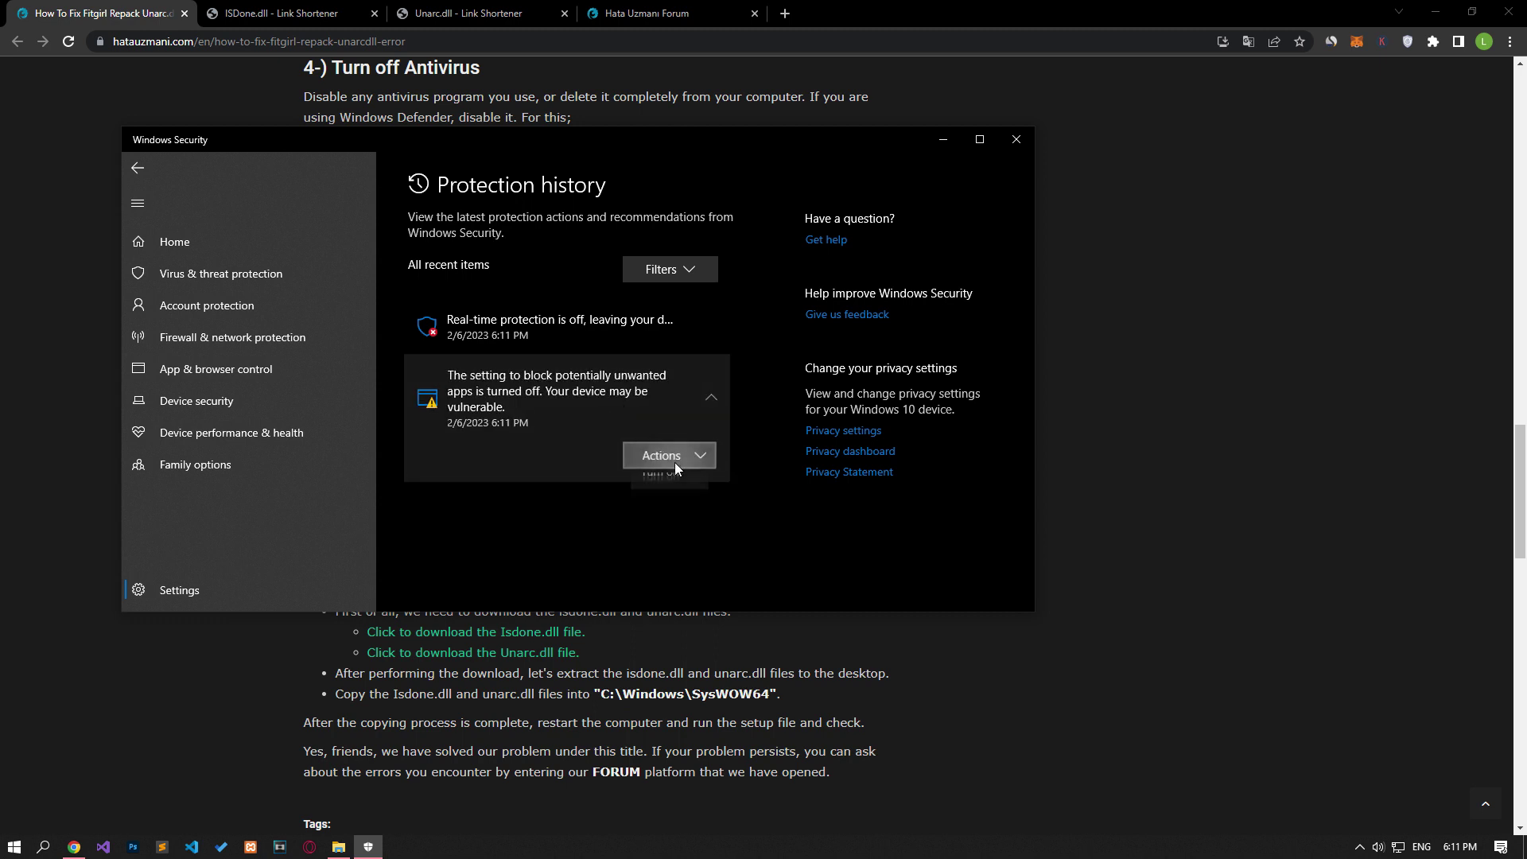
pyautogui.click(533, 505)
pyautogui.click(493, 409)
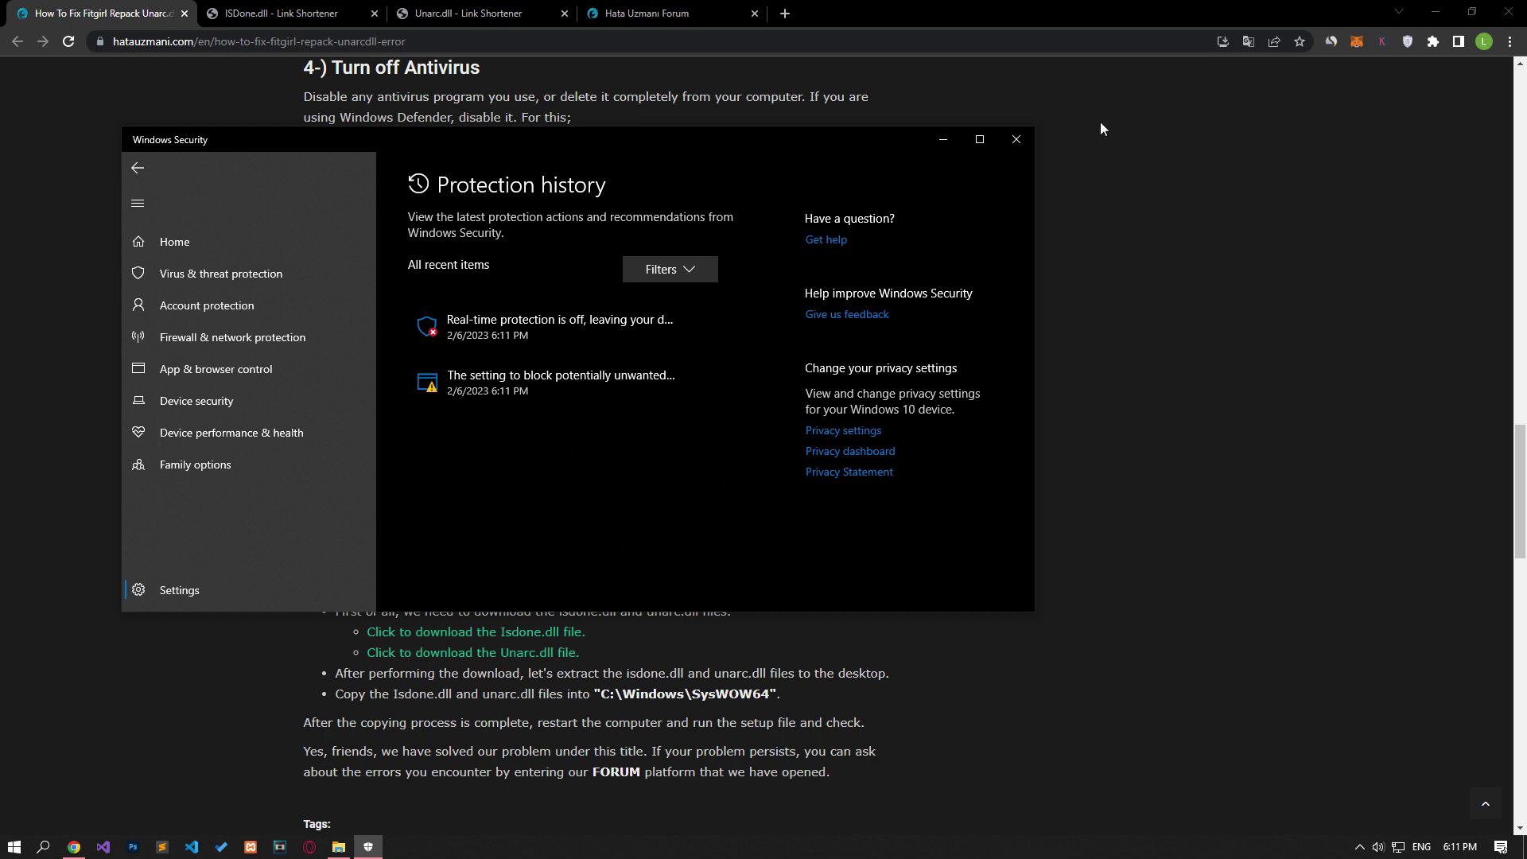
pyautogui.click(1017, 140)
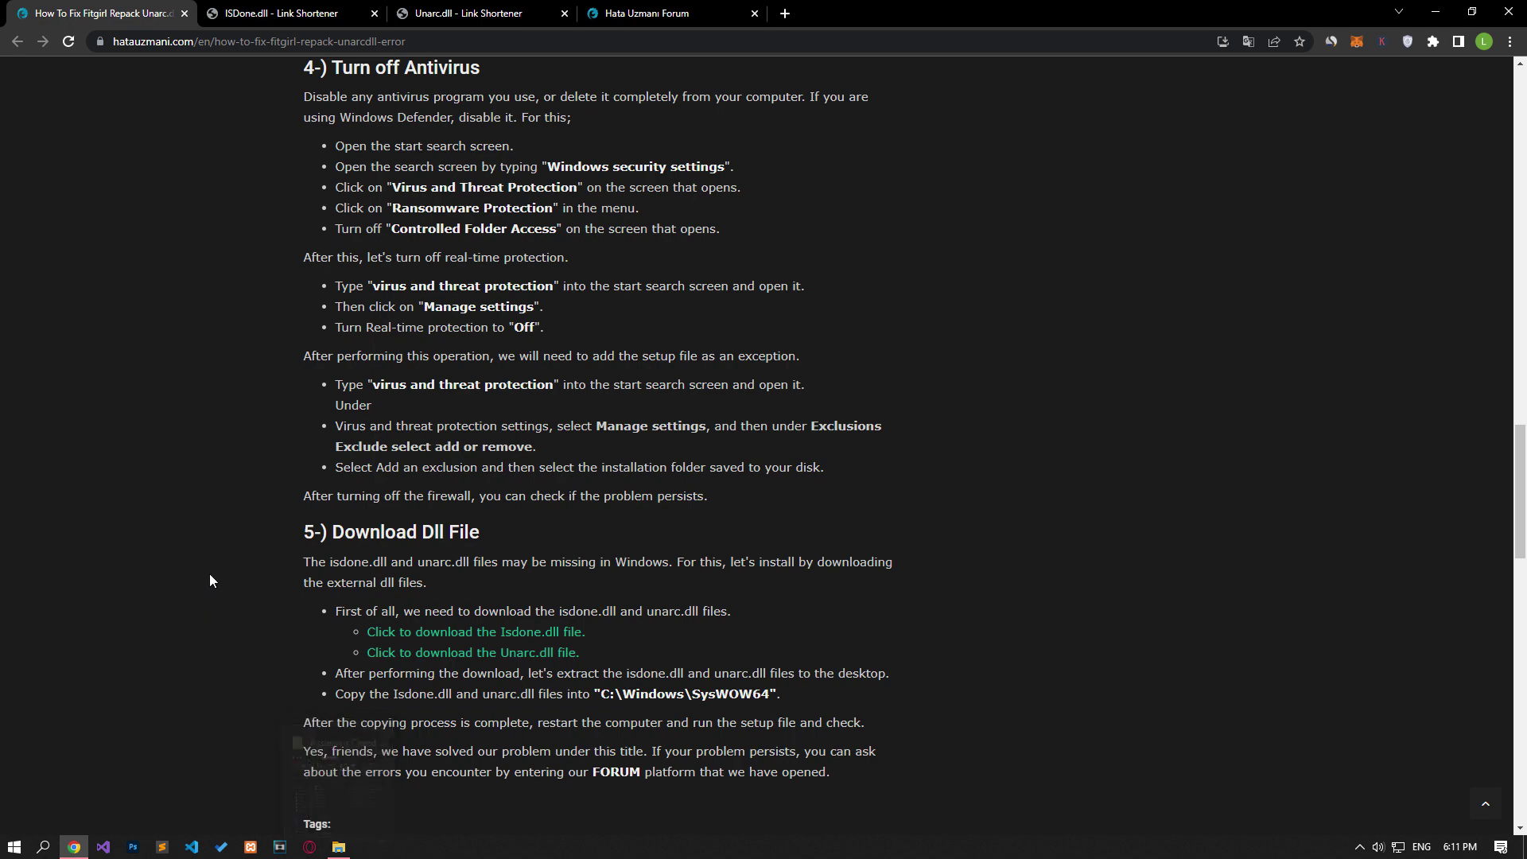
# Follow the isdone.dll and unarc.dll links through to their DLL-files.com download pages.
pyautogui.scroll(-1, 210, 580)
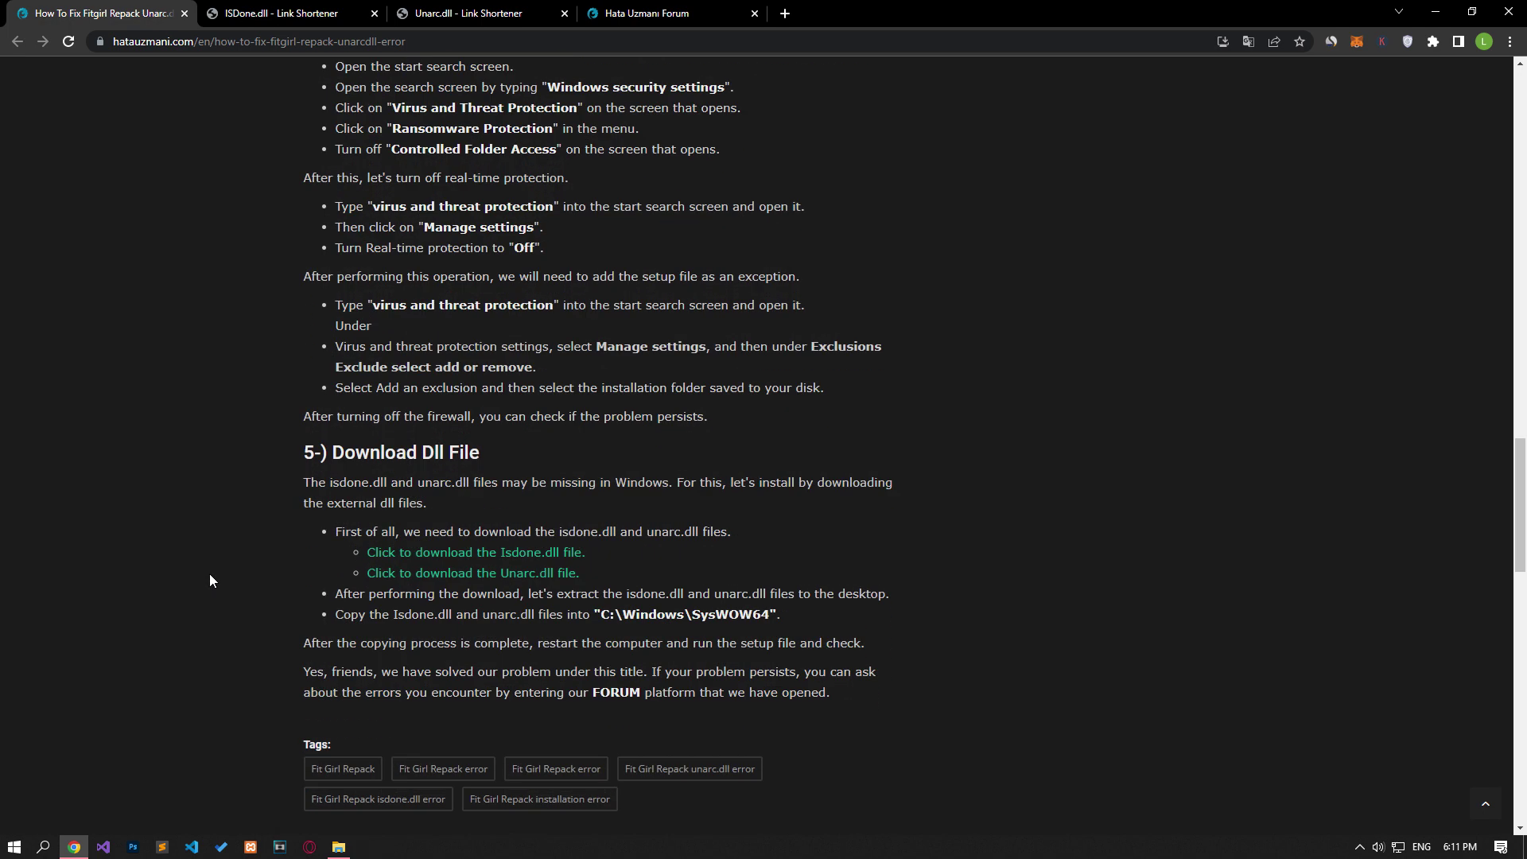
pyautogui.click(278, 13)
pyautogui.click(163, 13)
pyautogui.click(476, 552)
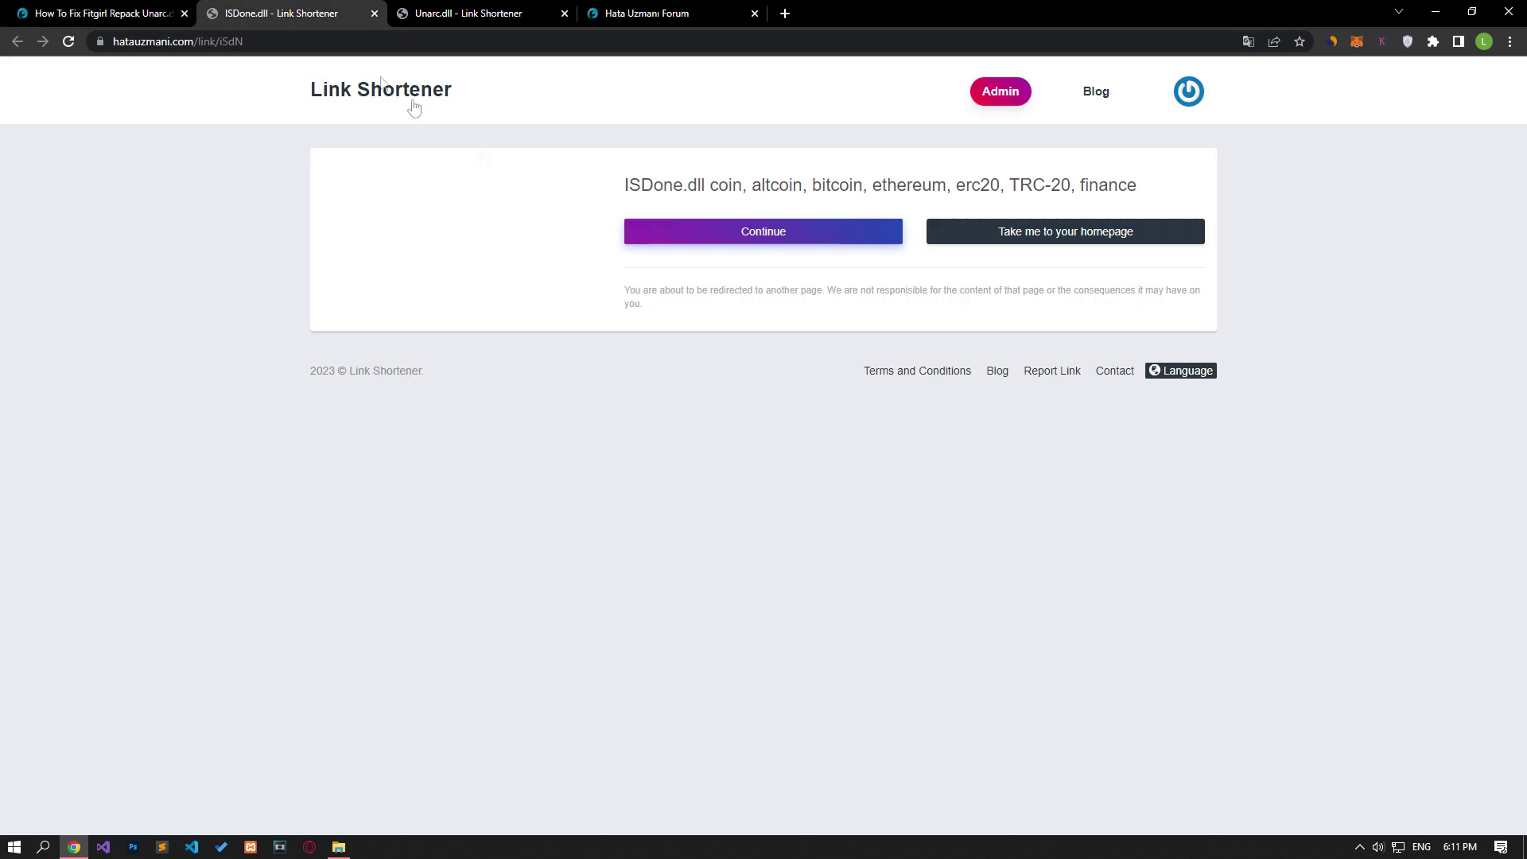
pyautogui.click(757, 242)
pyautogui.click(469, 13)
pyautogui.click(763, 232)
# Download the unarc.dll zip file and close both DLL download pages.
pyautogui.click(279, 12)
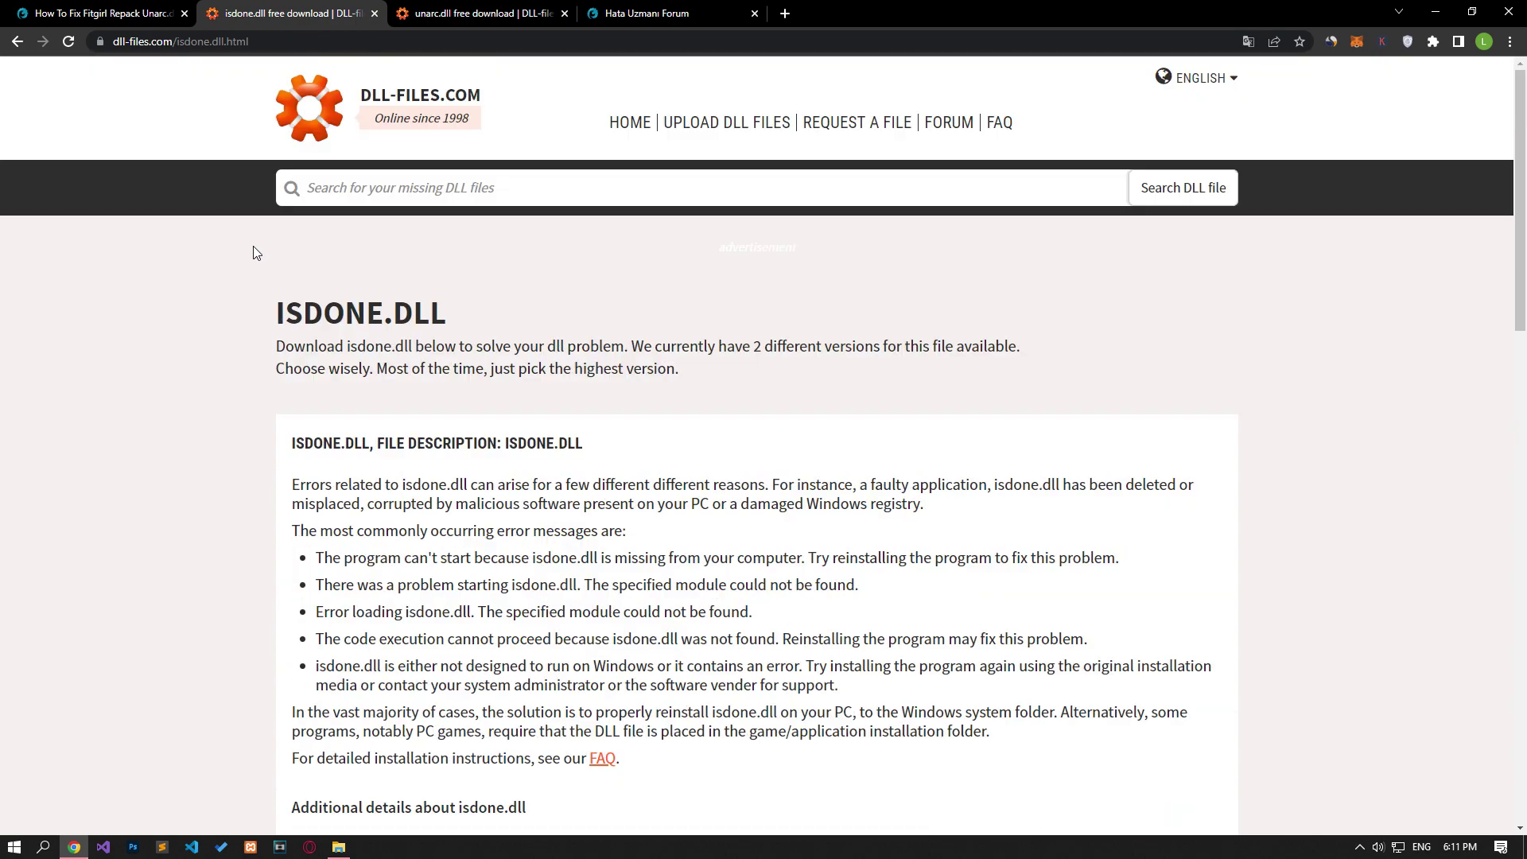
pyautogui.scroll(-13, 545, 460)
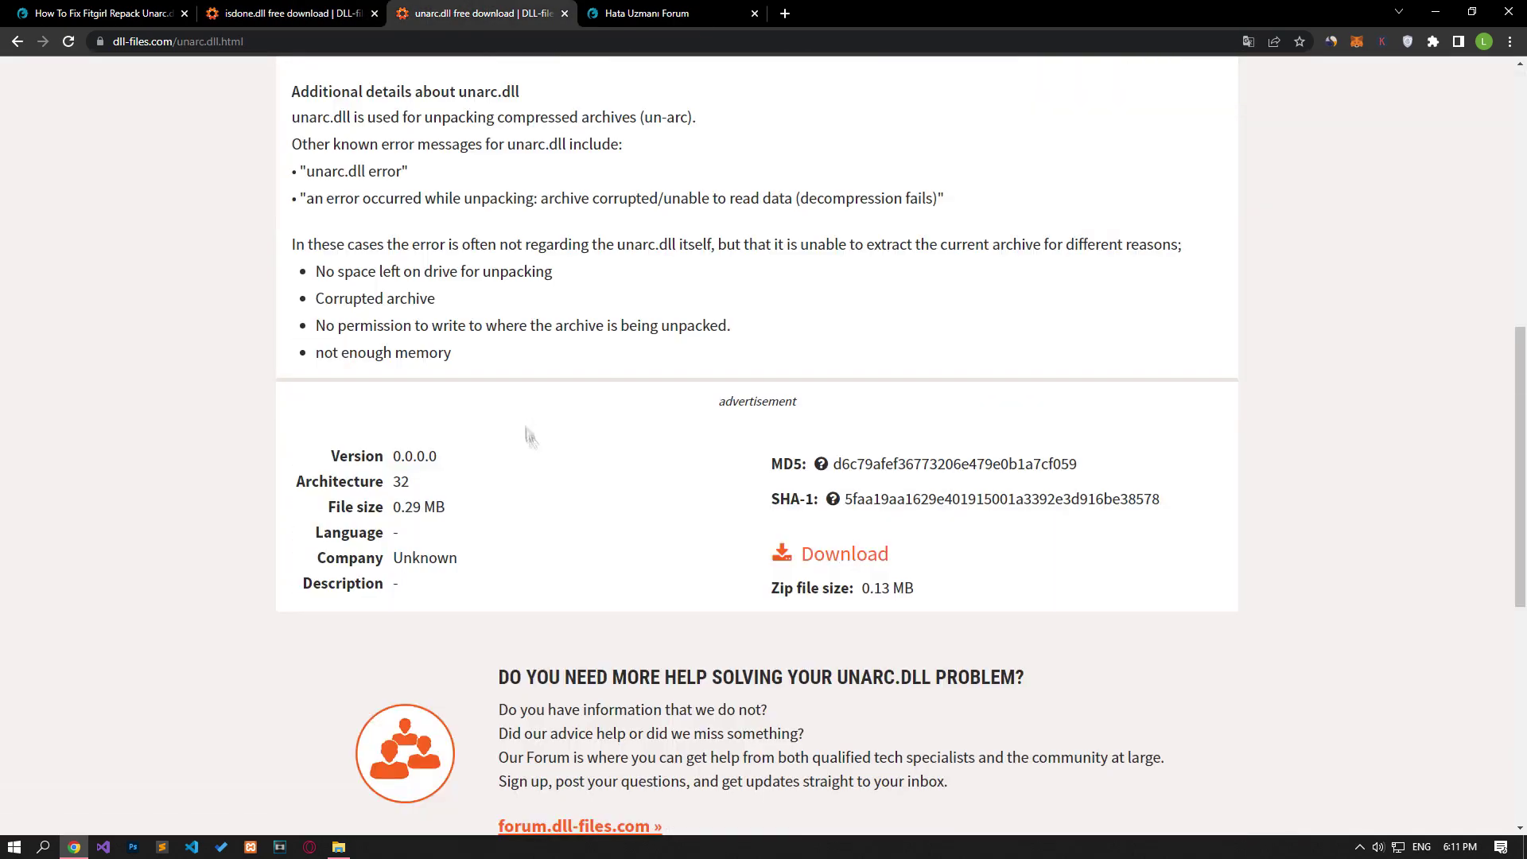
pyautogui.scroll(-3, 528, 433)
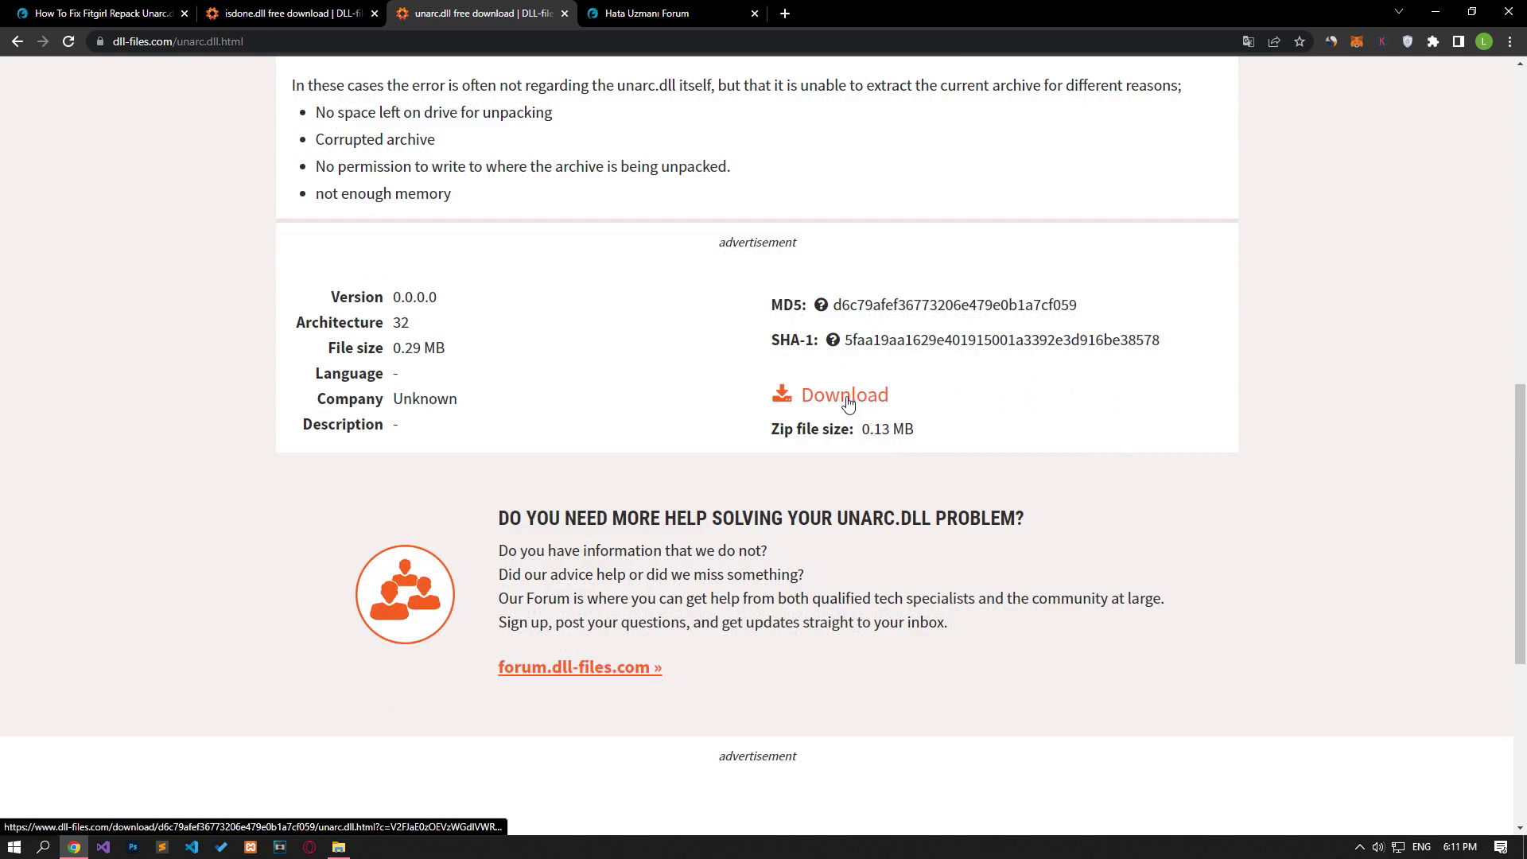
pyautogui.click(844, 399)
pyautogui.click(374, 13)
pyautogui.click(374, 12)
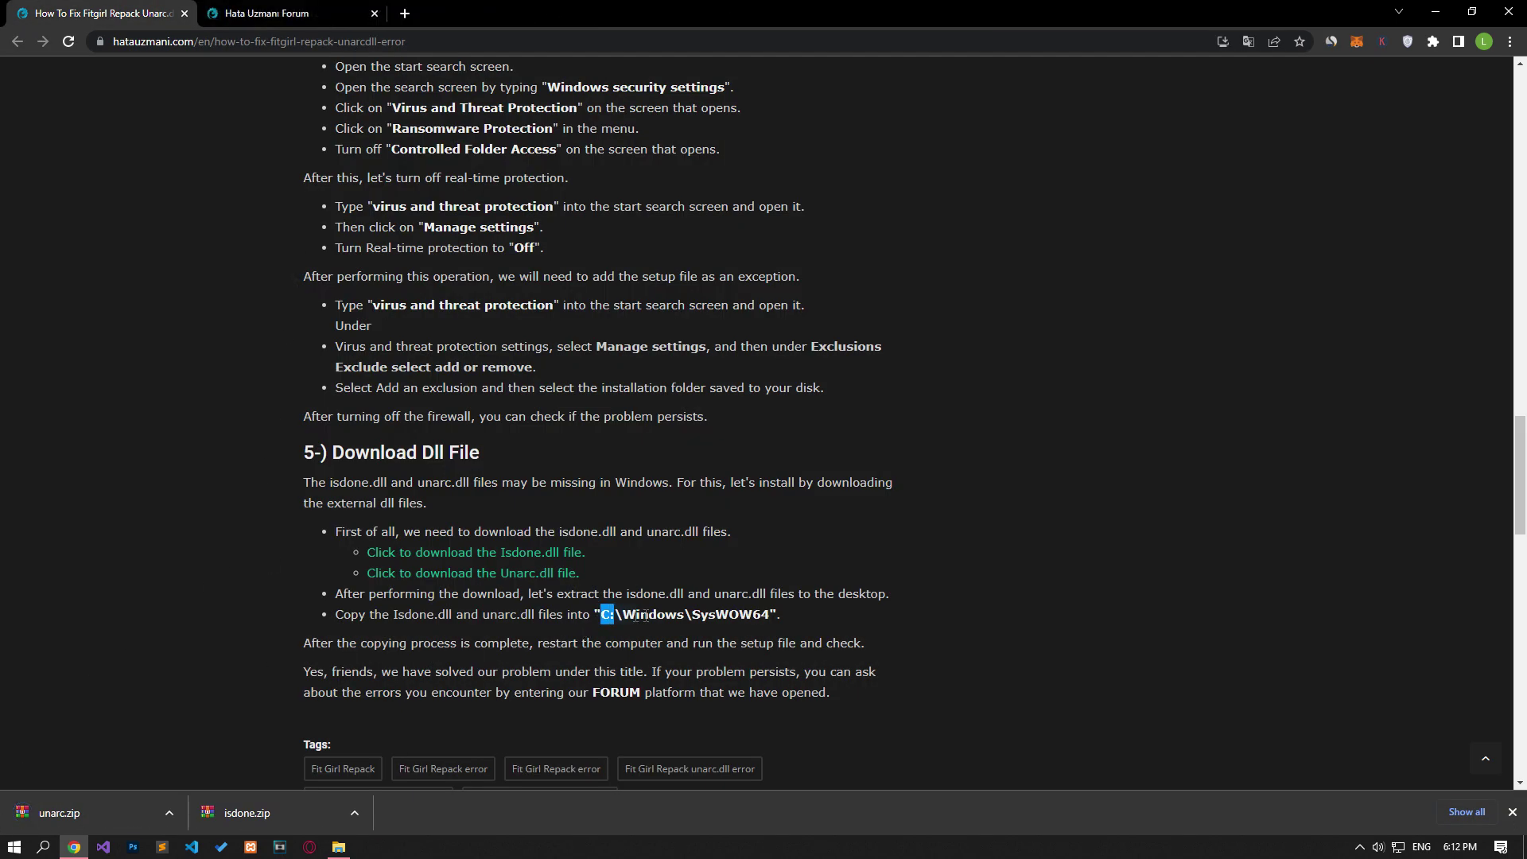
# Copy the C:\Windows\SysWOW64 path from the article and open that folder in File Explorer.
pyautogui.moveTo(644, 616); pyautogui.dragTo(767, 620)
pyautogui.rightClick(761, 627)
pyautogui.click(761, 627)
pyautogui.press('super')
pyautogui.write('th')
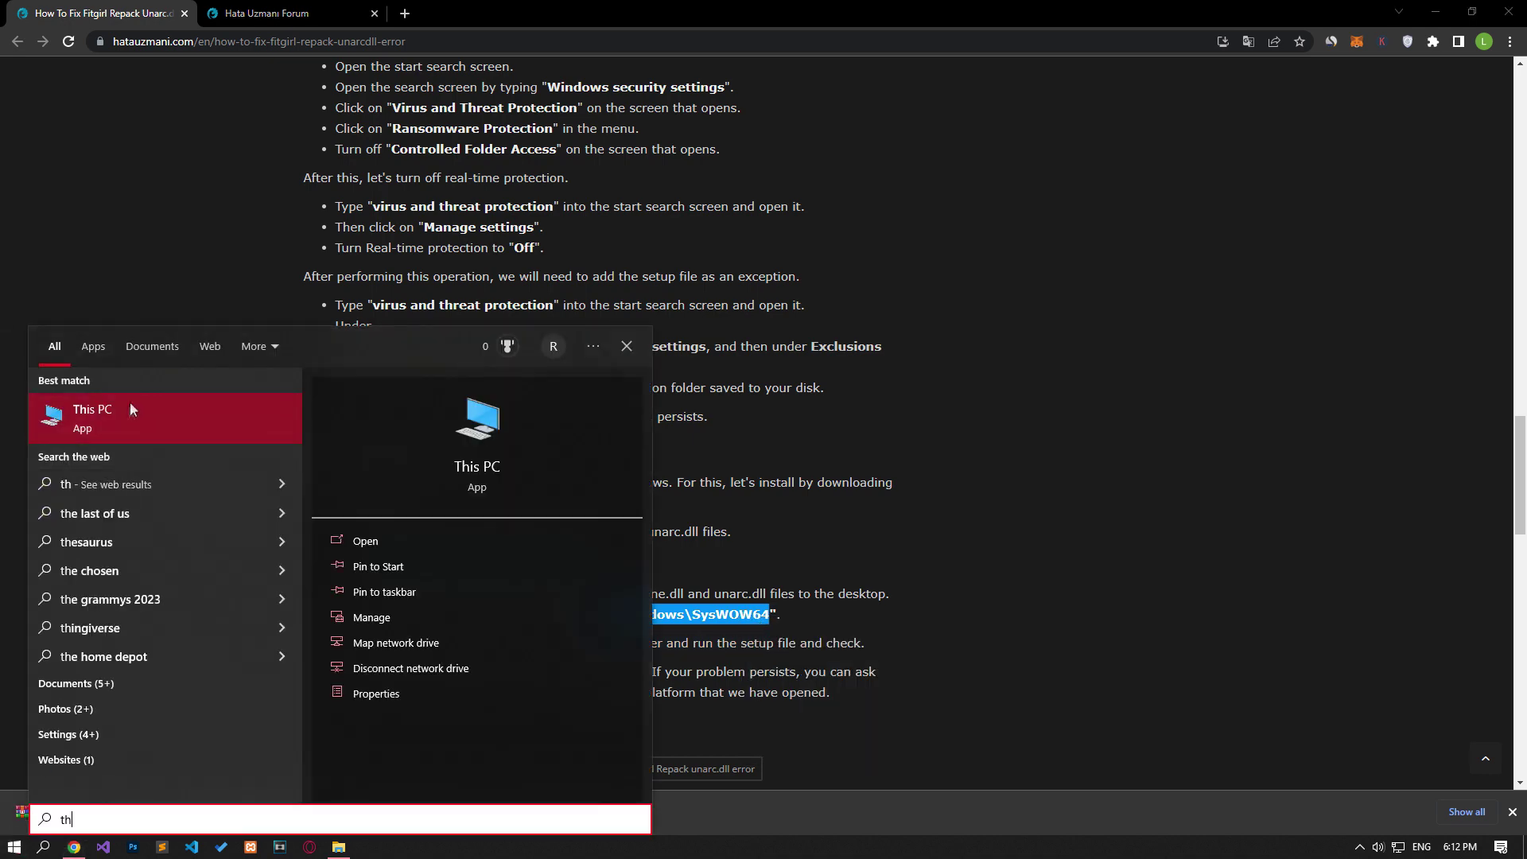
pyautogui.click(130, 408)
pyautogui.click(754, 345)
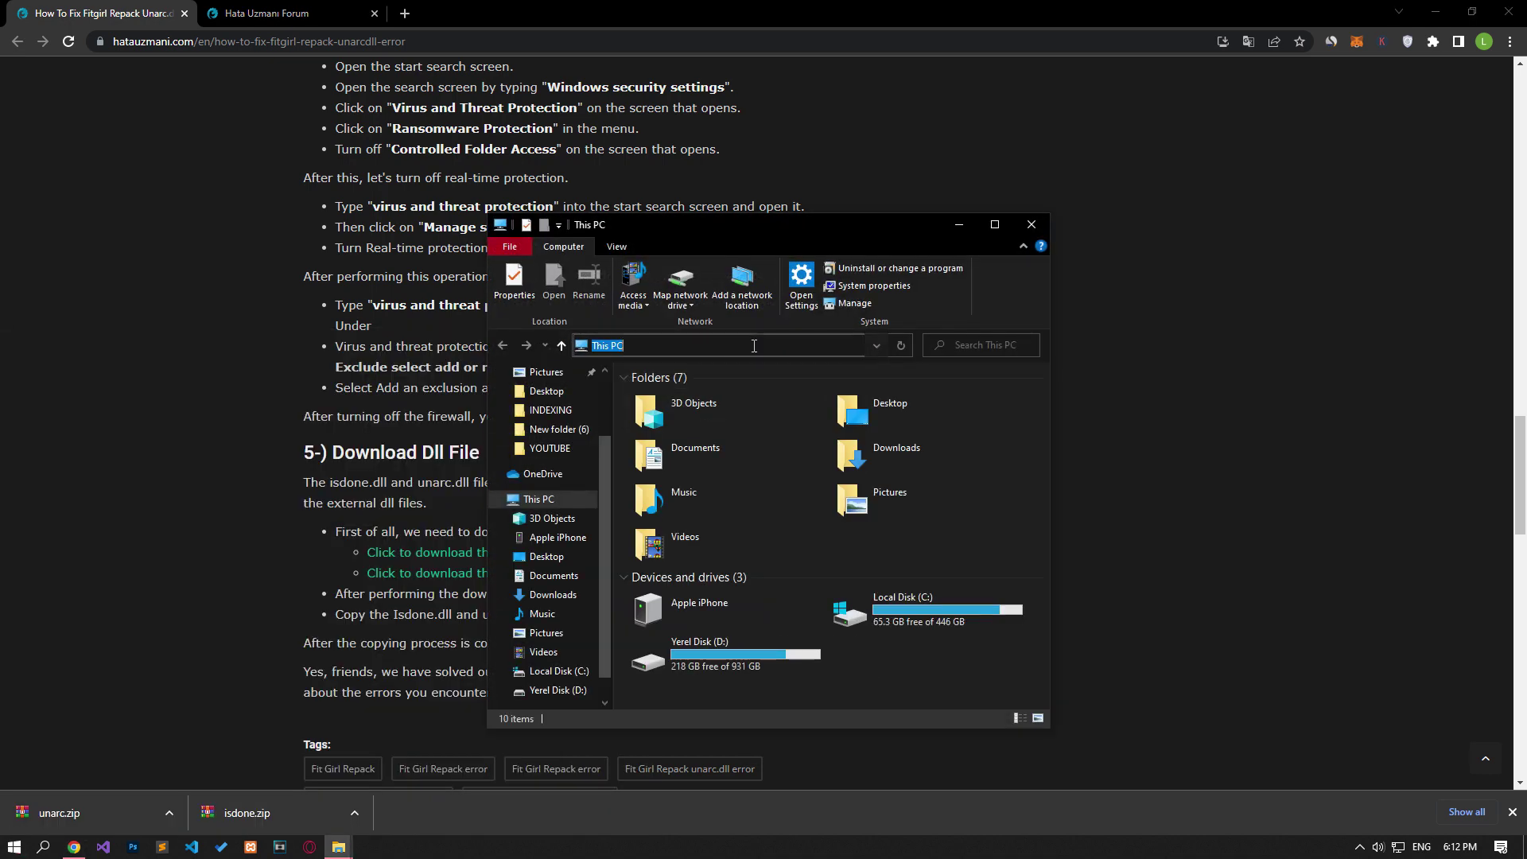
pyautogui.rightClick(754, 345)
pyautogui.click(794, 414)
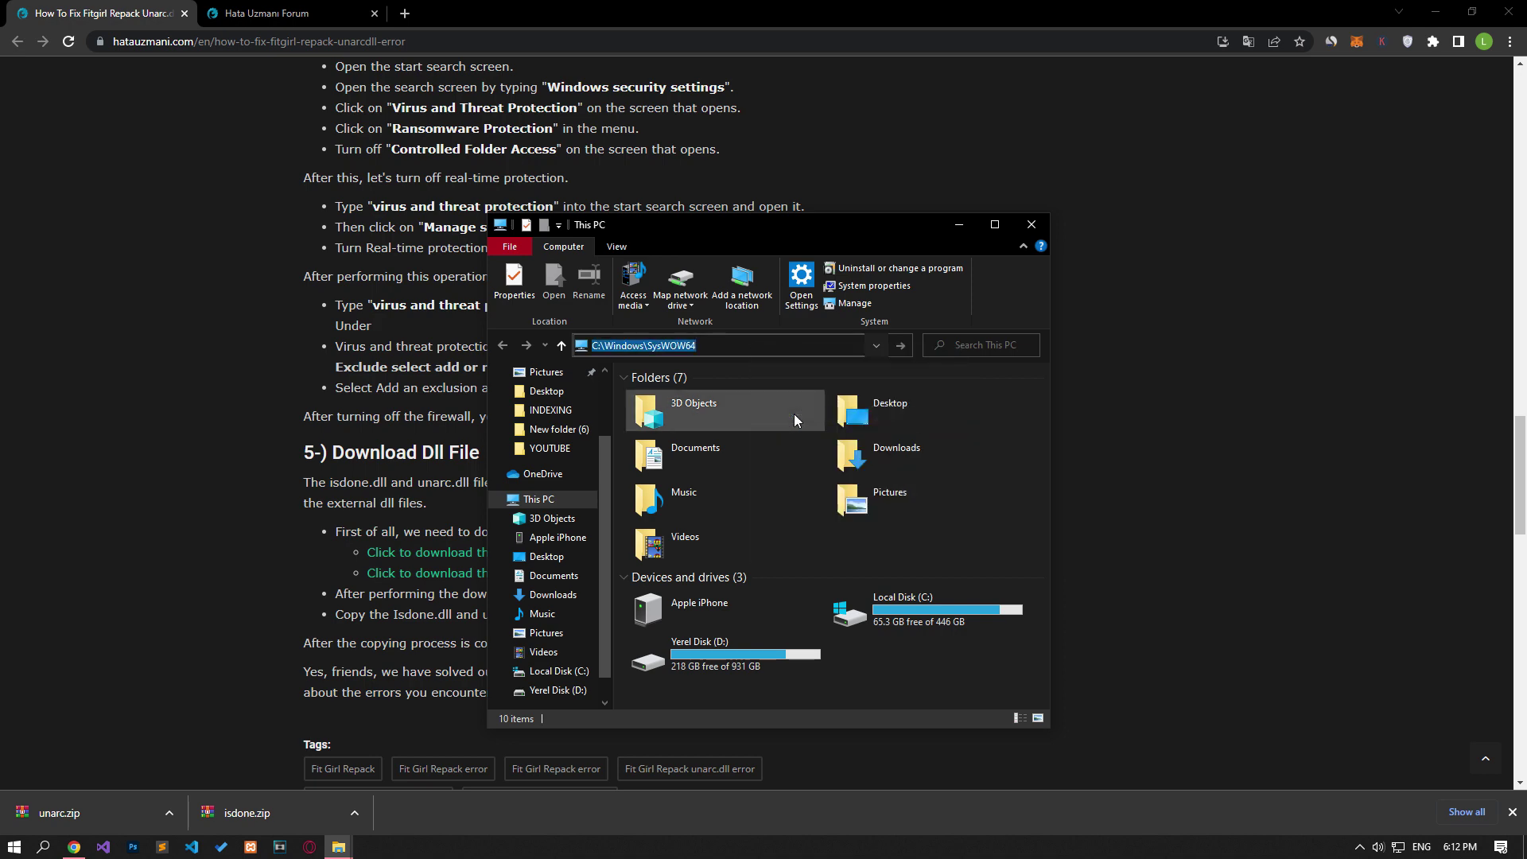
pyautogui.press('Return')
pyautogui.moveTo(722, 229); pyautogui.dragTo(906, 208)
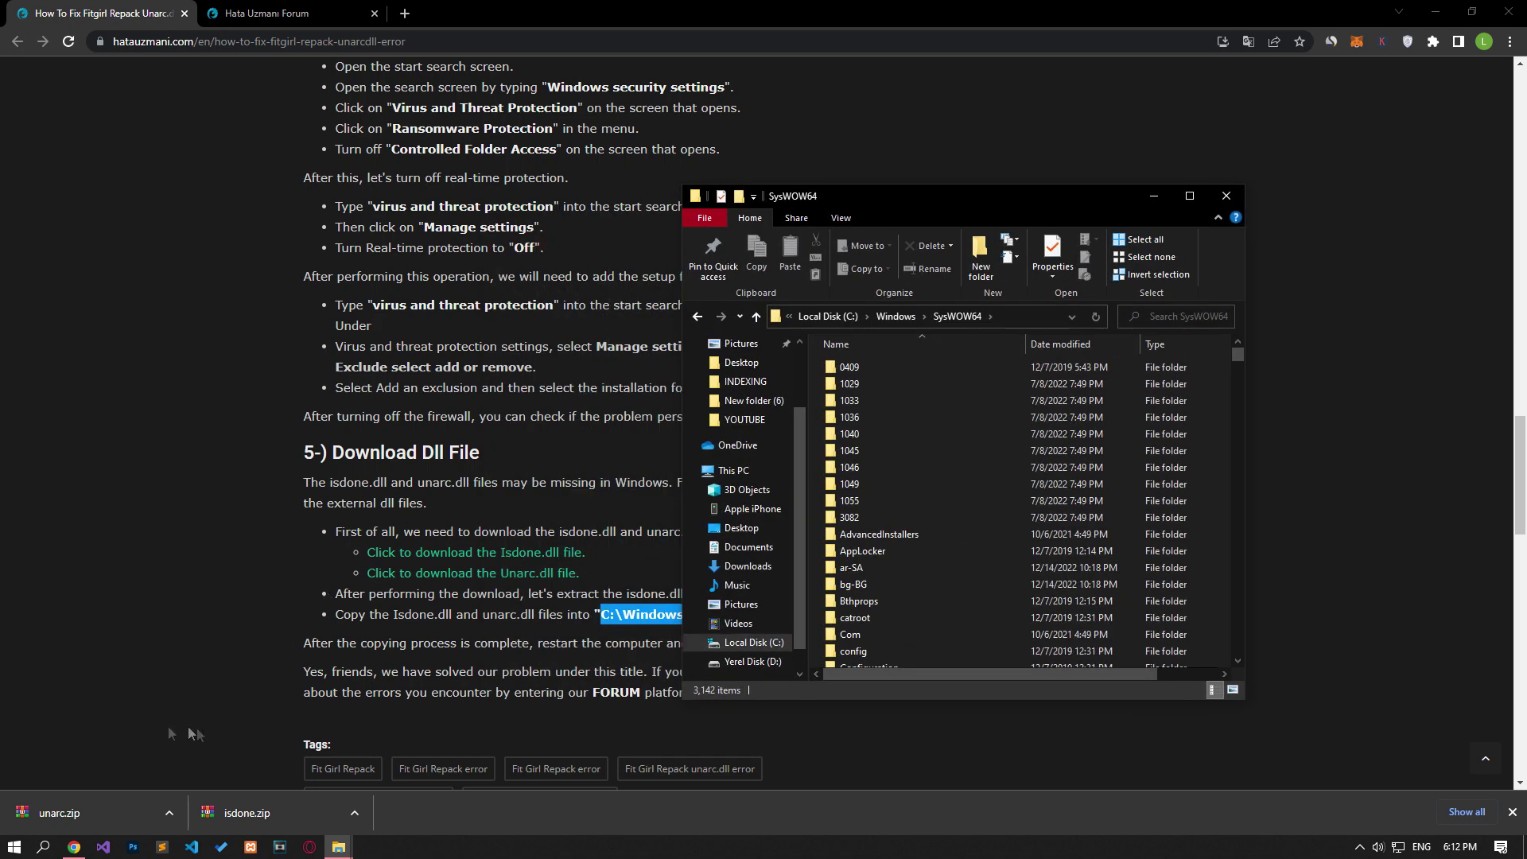
# Copy ISDone.dll from isdone.zip into SysWOW64 with administrator permission, then close the archive.
pyautogui.click(218, 809)
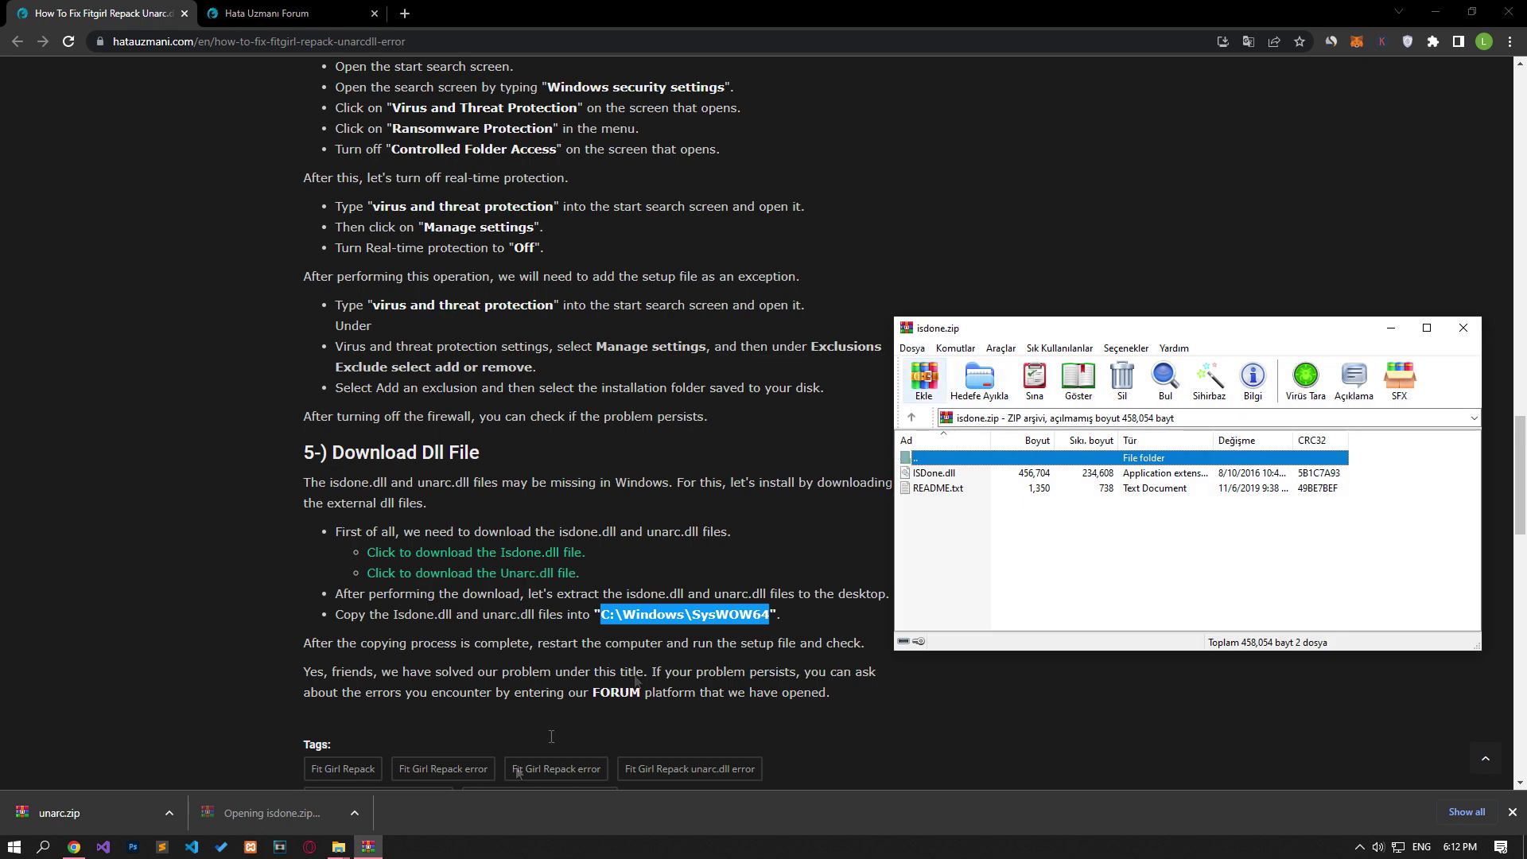
pyautogui.moveTo(338, 846)
pyautogui.click(380, 809)
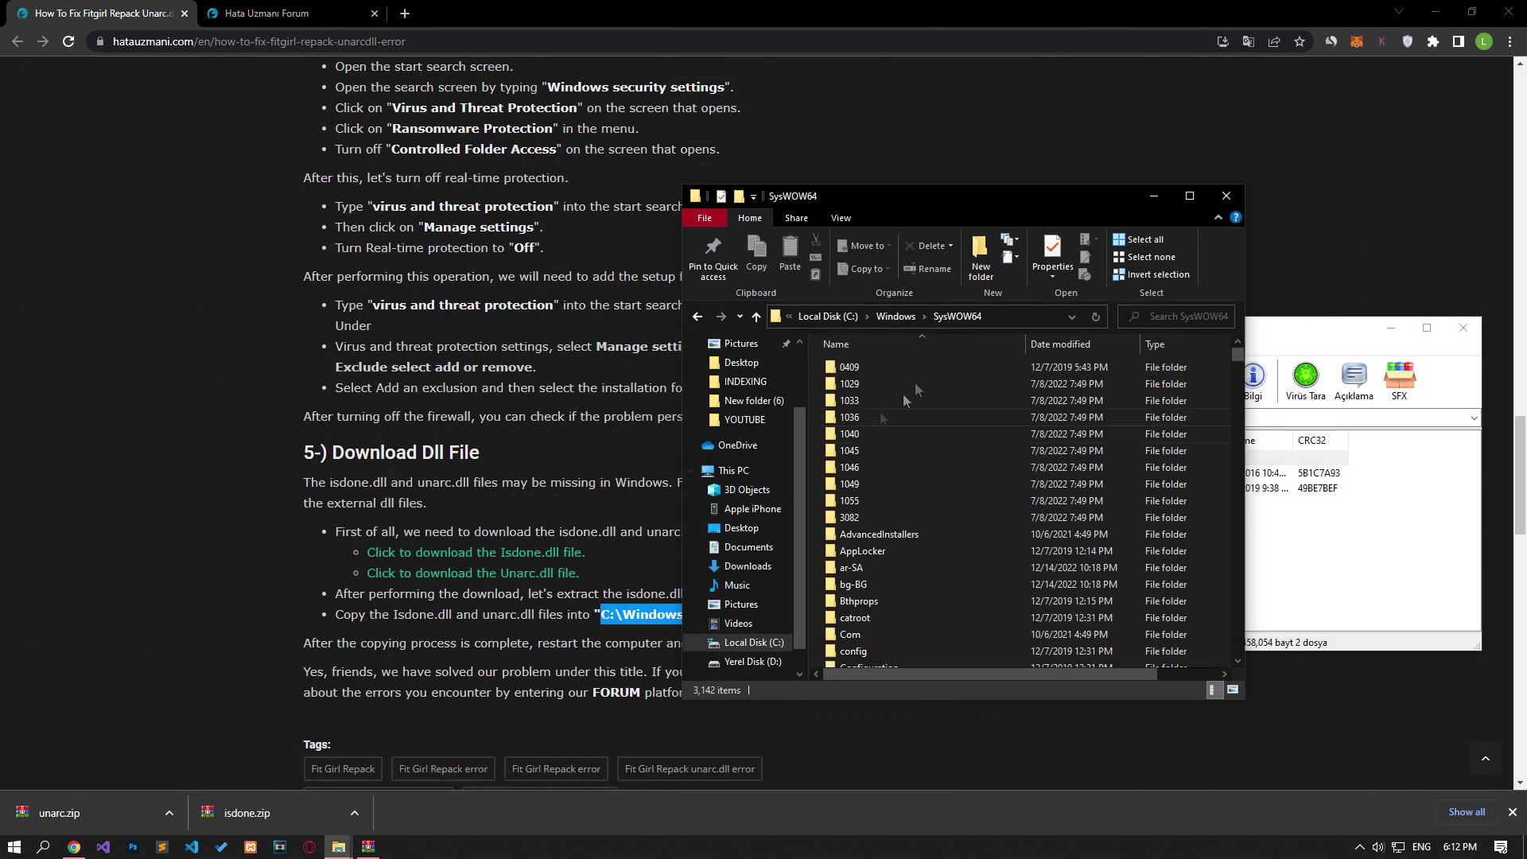
pyautogui.moveTo(918, 196); pyautogui.dragTo(444, 190)
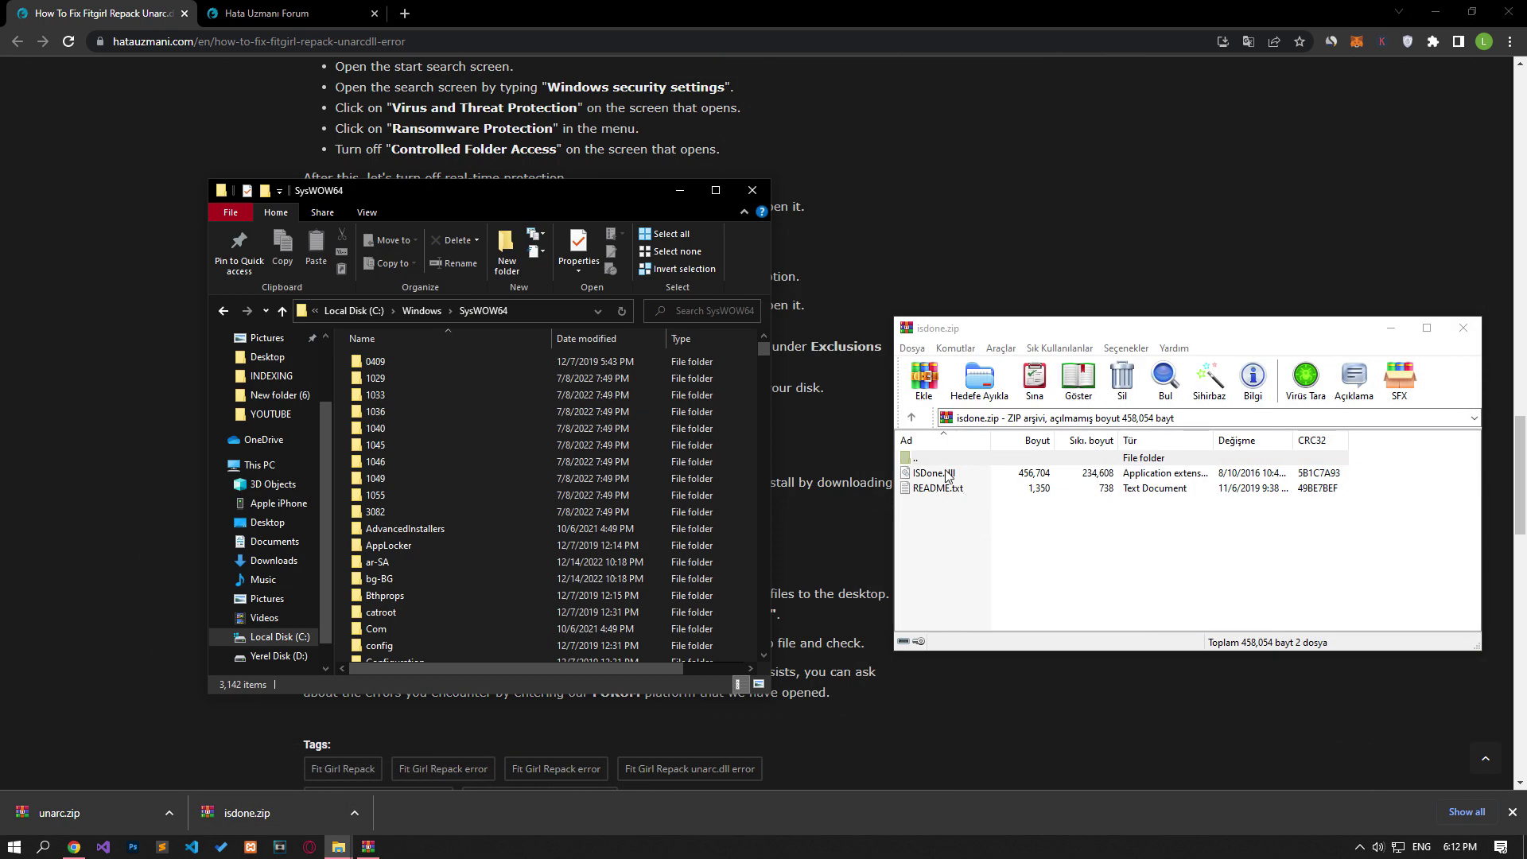
pyautogui.scroll(-20, 534, 518)
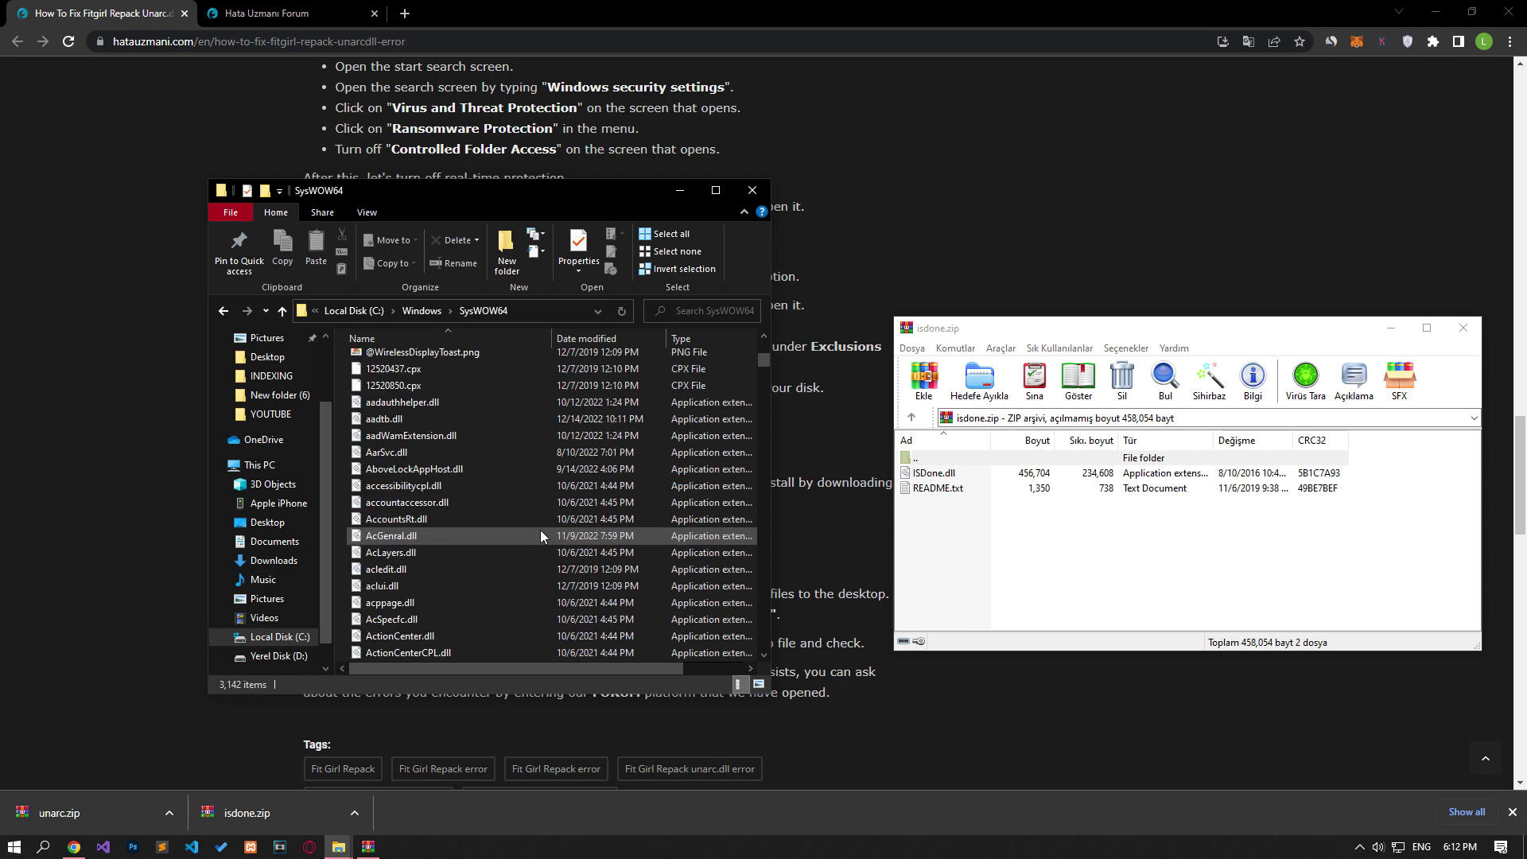
pyautogui.scroll(-8, 540, 535)
pyautogui.moveTo(927, 474); pyautogui.dragTo(431, 480)
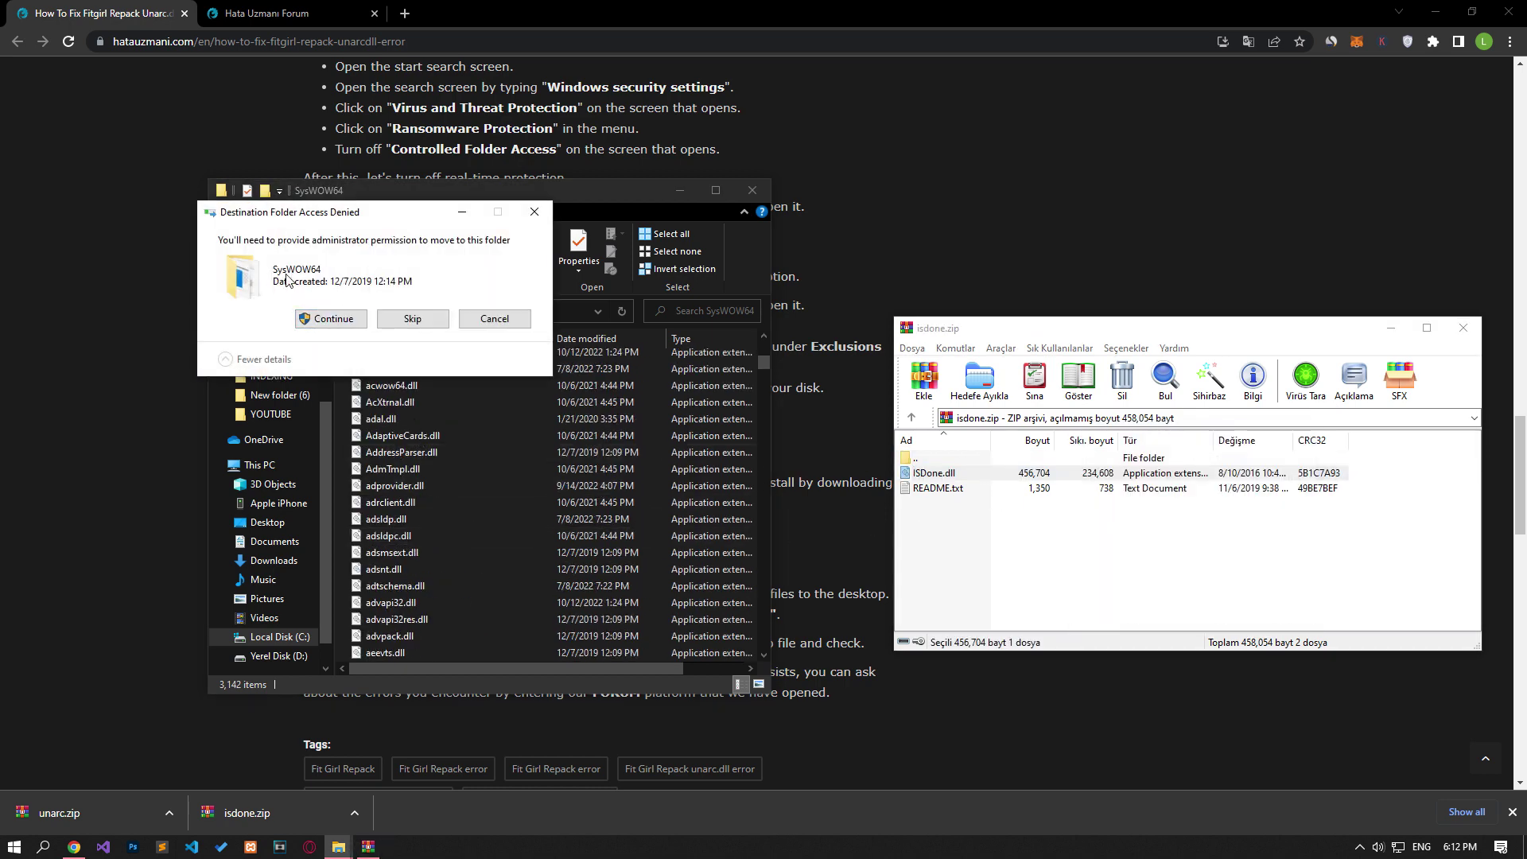
pyautogui.click(327, 318)
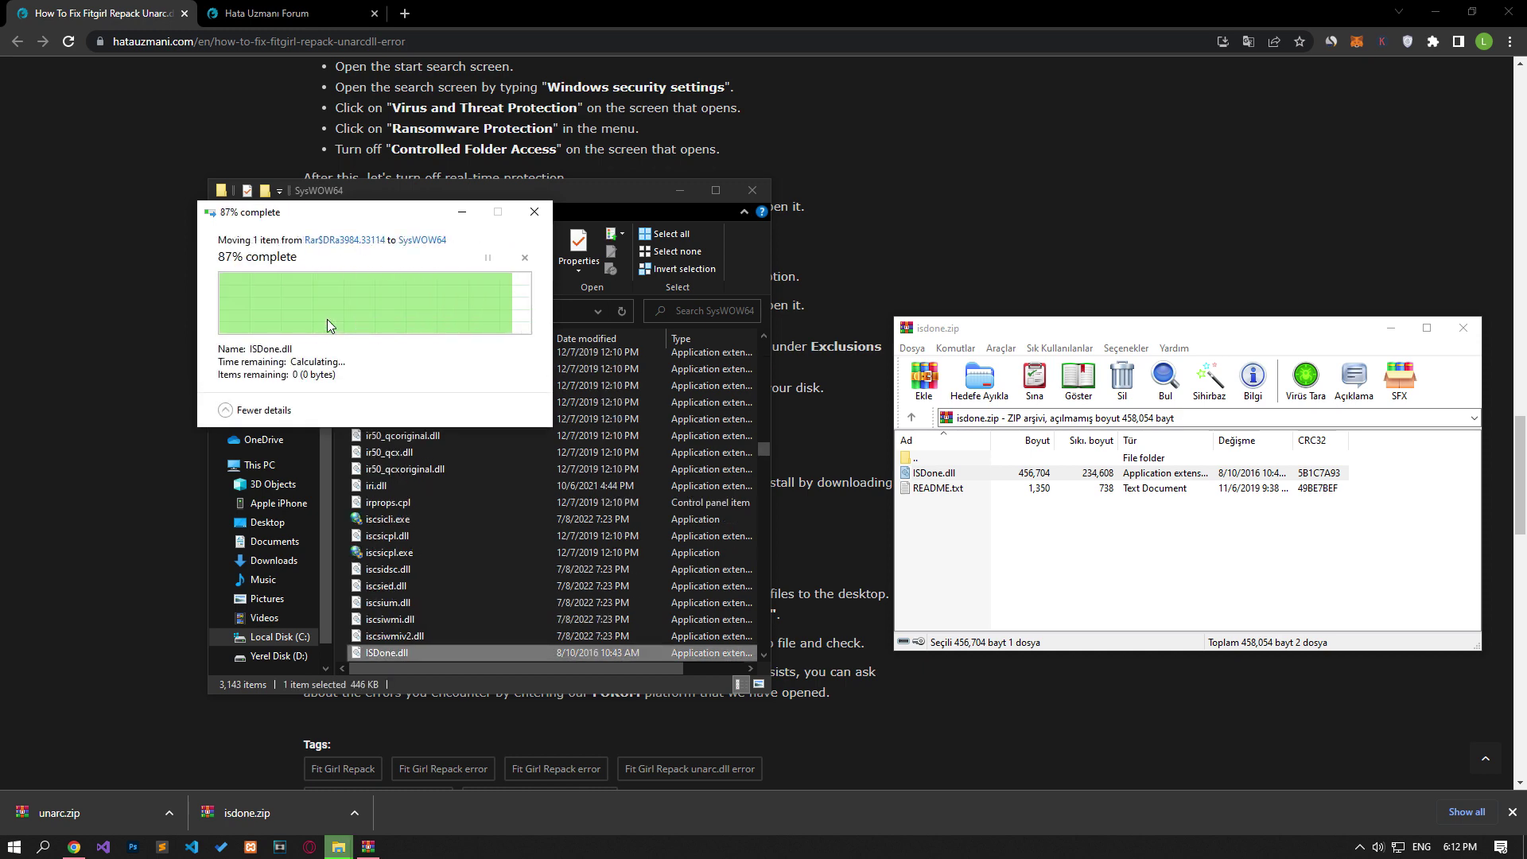
pyautogui.click(1462, 327)
# Copy unarc.dll from unarc.zip into SysWOW64 with administrator permission, then close the archive.
pyautogui.click(72, 809)
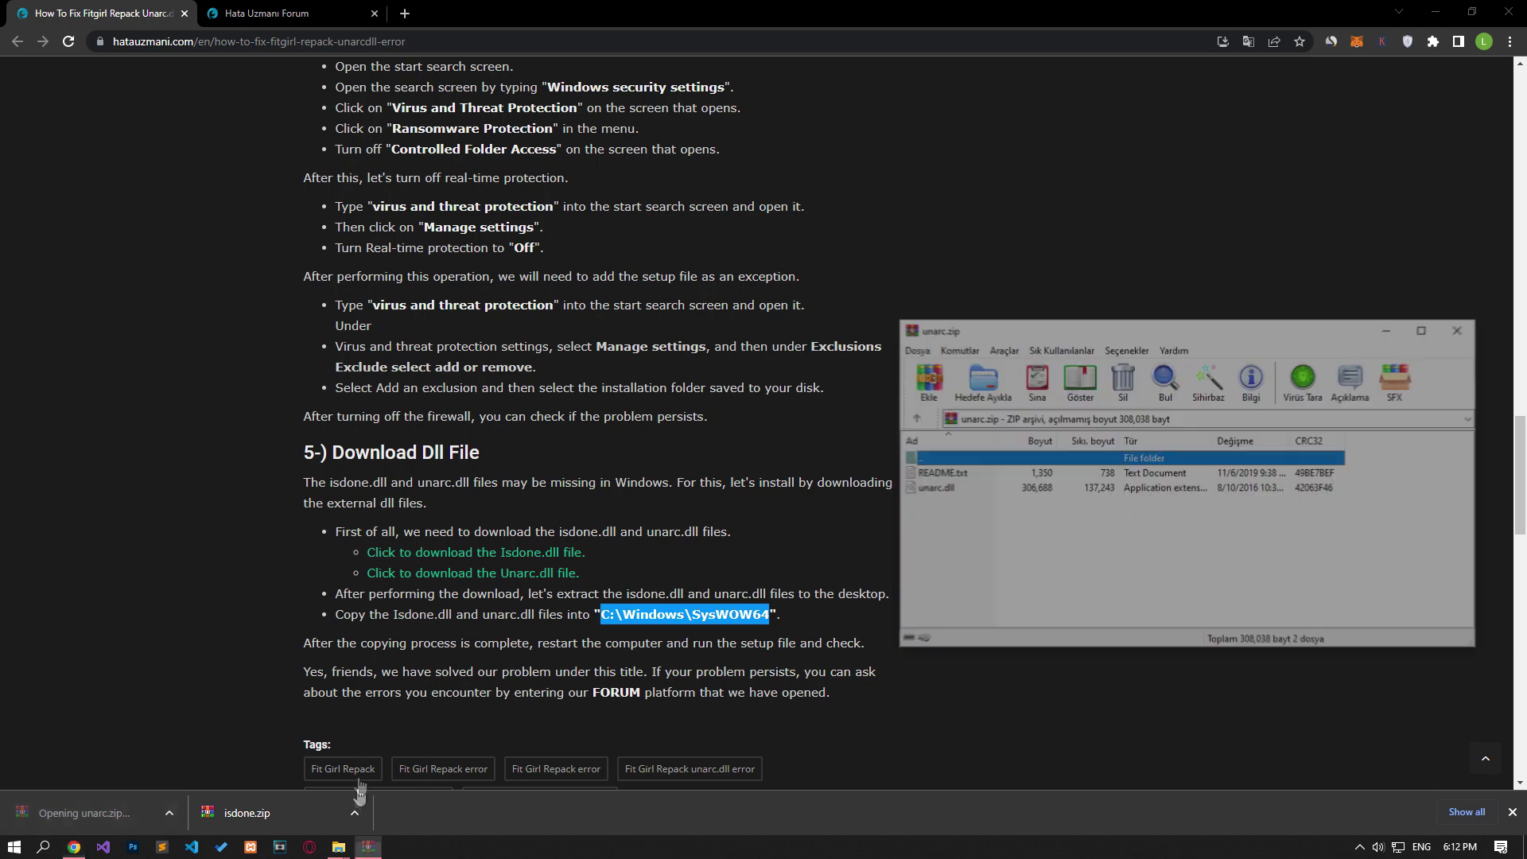
pyautogui.moveTo(339, 845)
pyautogui.click(359, 816)
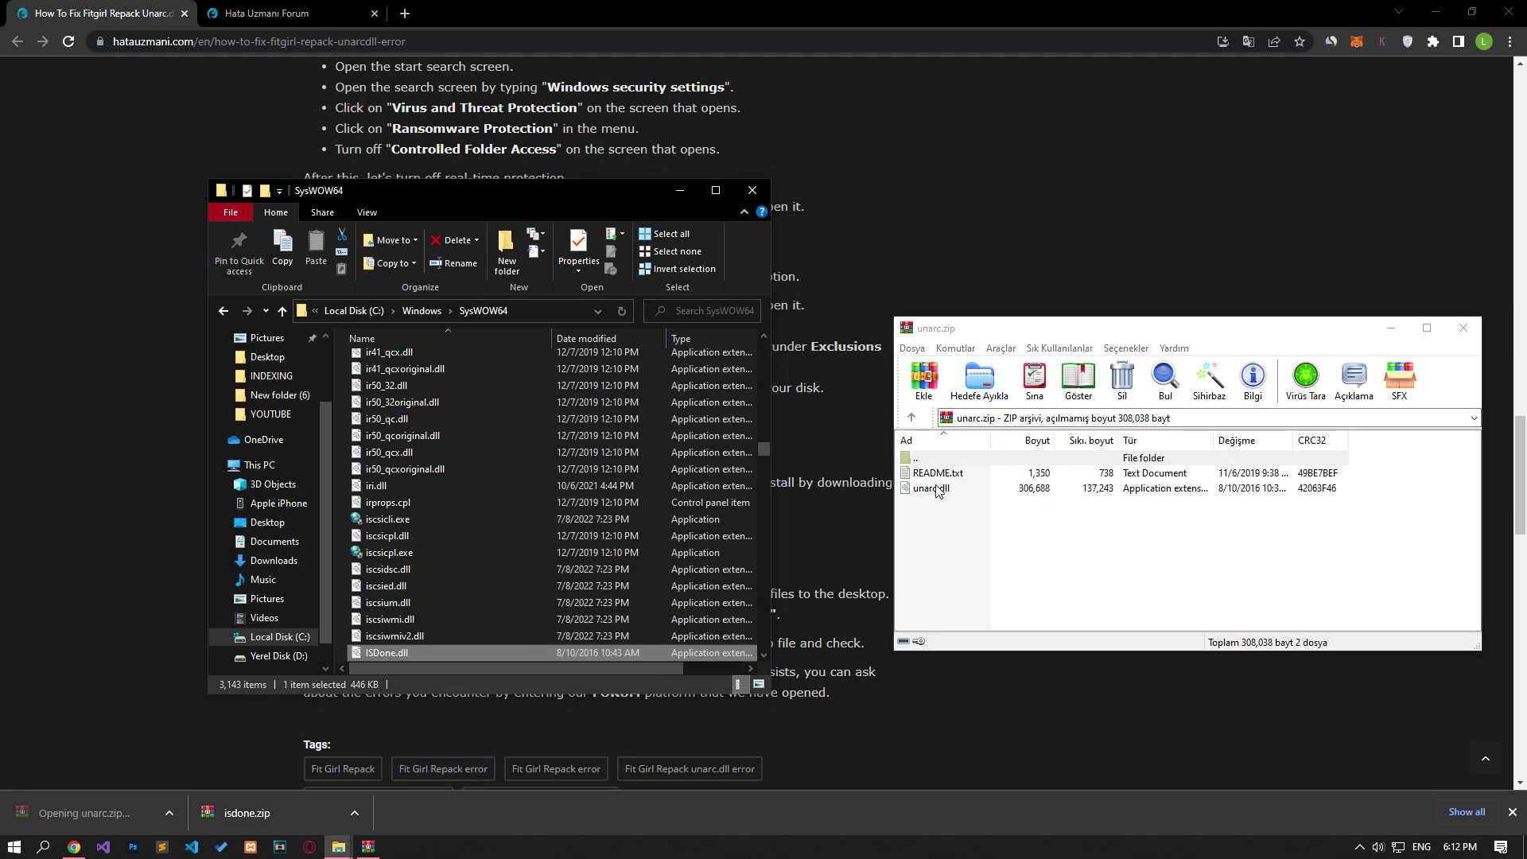
pyautogui.moveTo(937, 491); pyautogui.dragTo(353, 572)
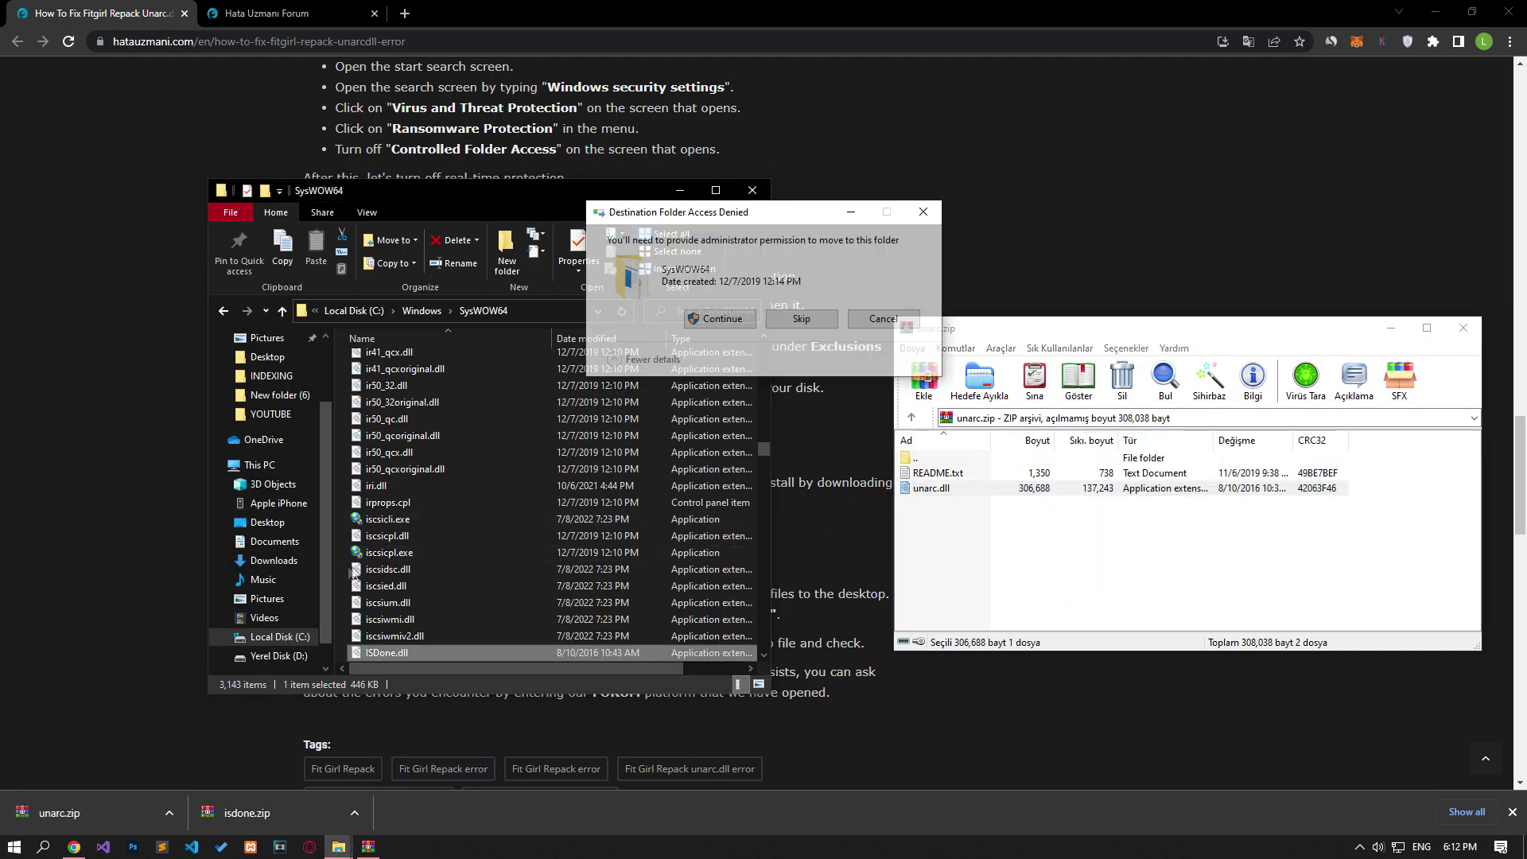
pyautogui.click(720, 319)
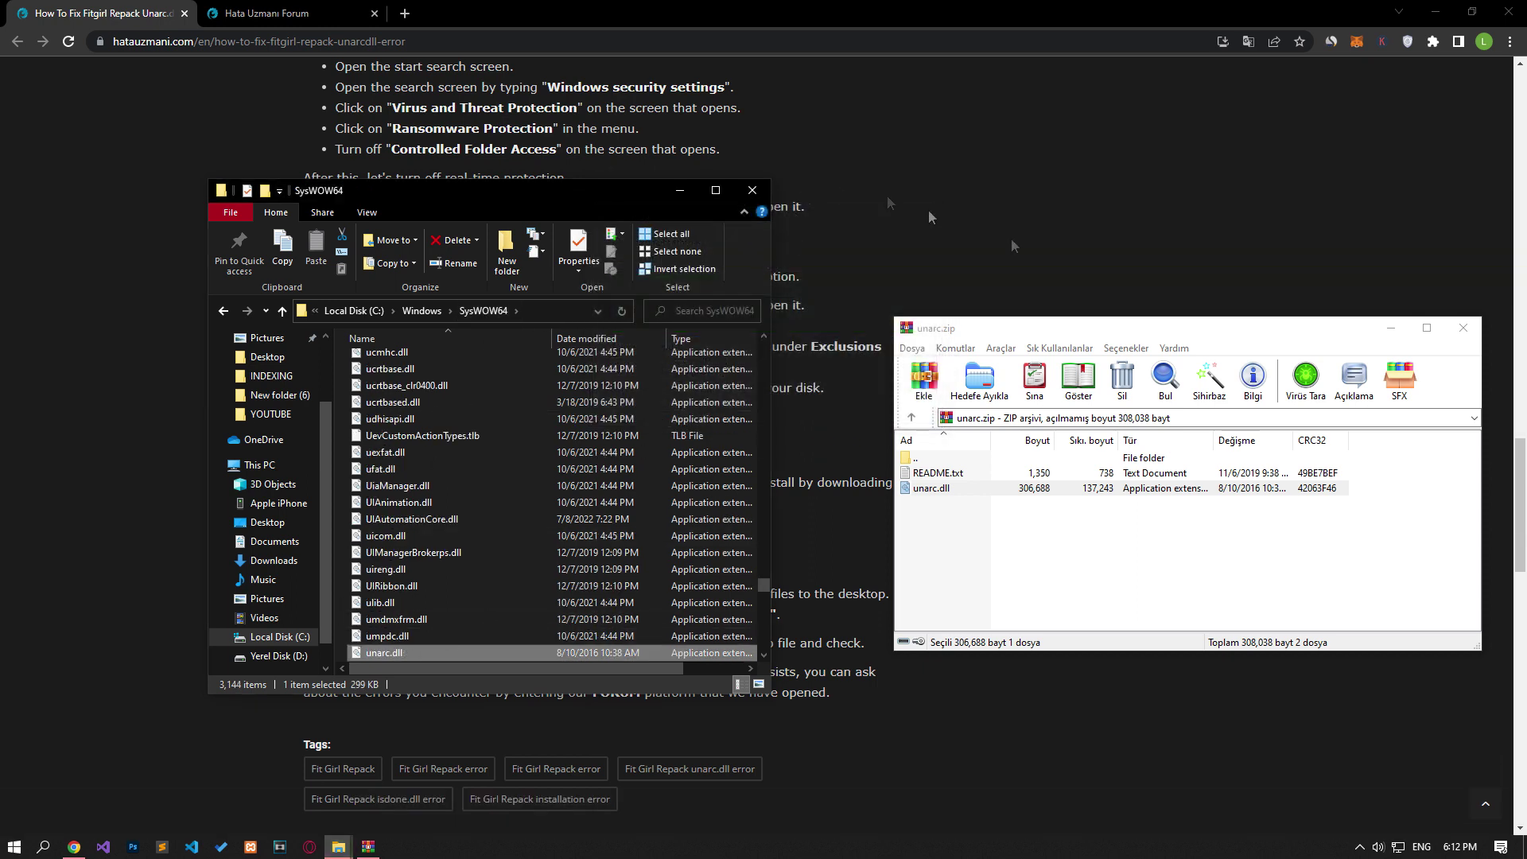
pyautogui.click(1463, 326)
# Close SysWOW64, dismiss the power menu without restarting, and start a new Hata Uzmanı Forum thread.
pyautogui.click(752, 190)
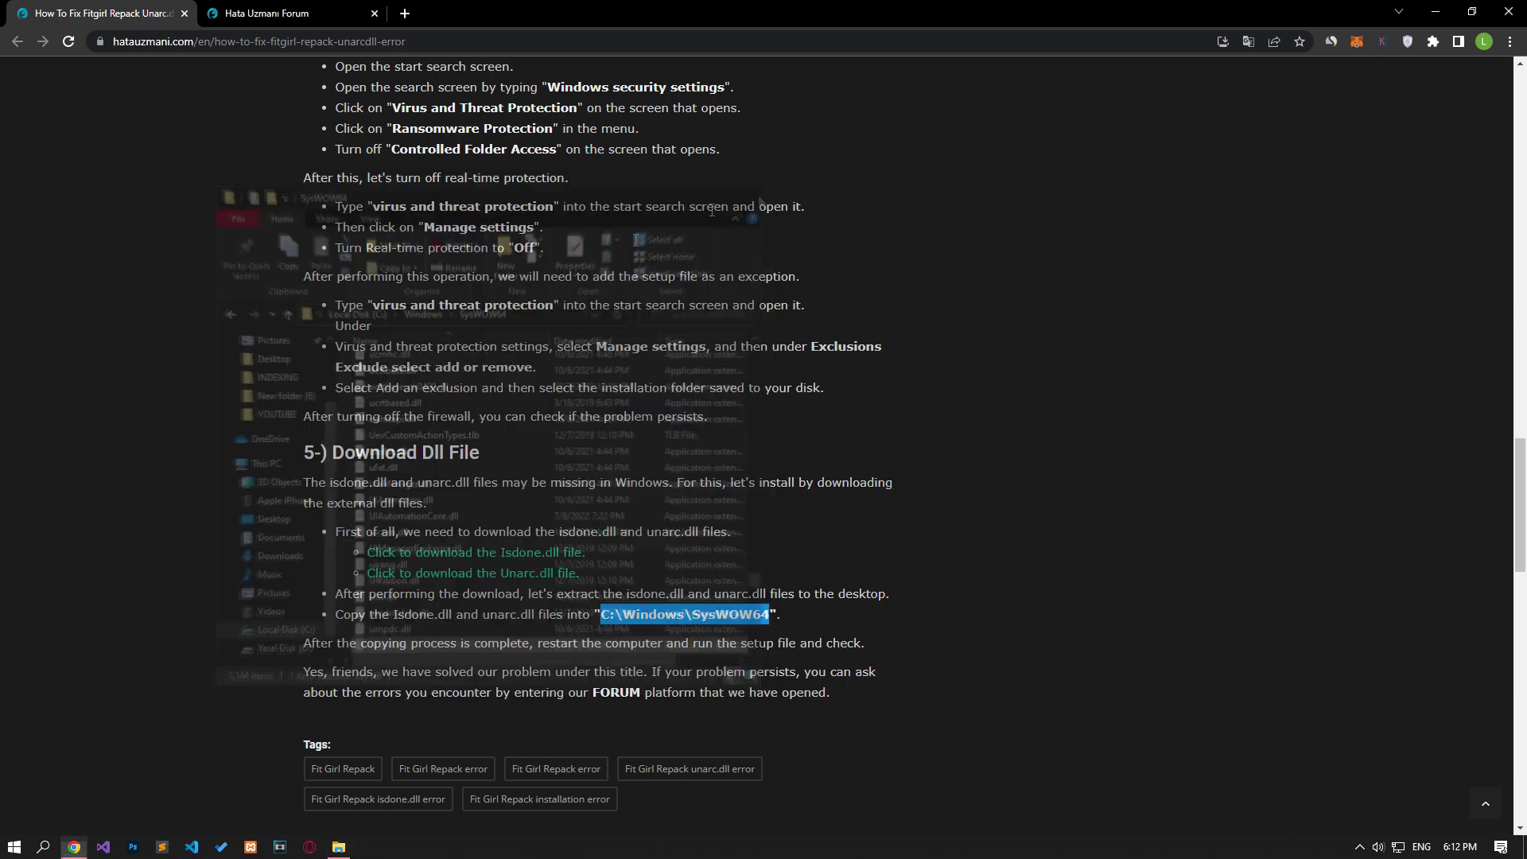
pyautogui.click(15, 846)
pyautogui.click(20, 816)
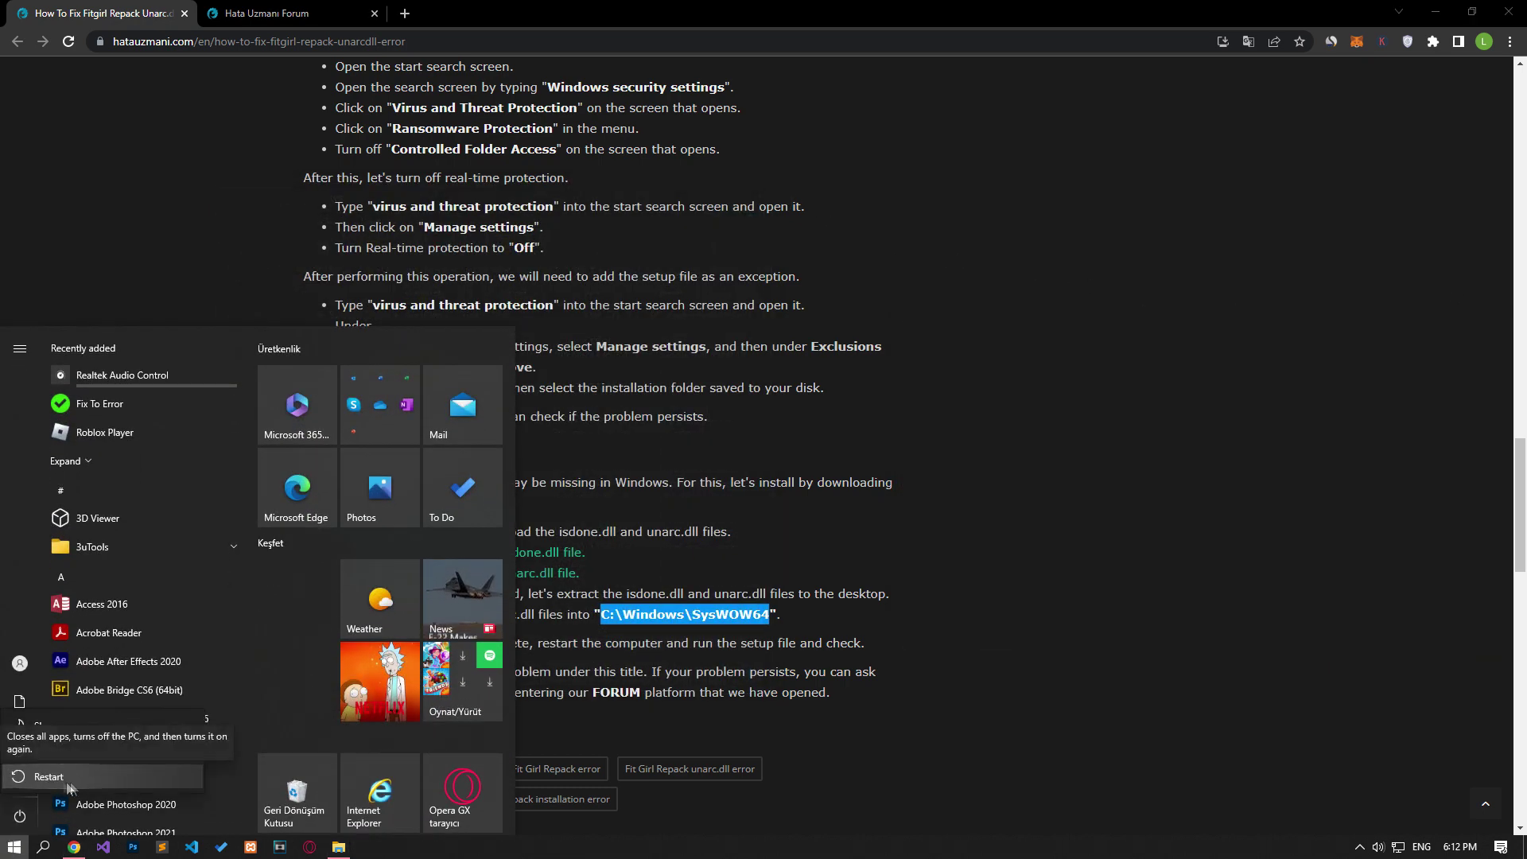
pyautogui.press('Escape')
pyautogui.press('Escape')
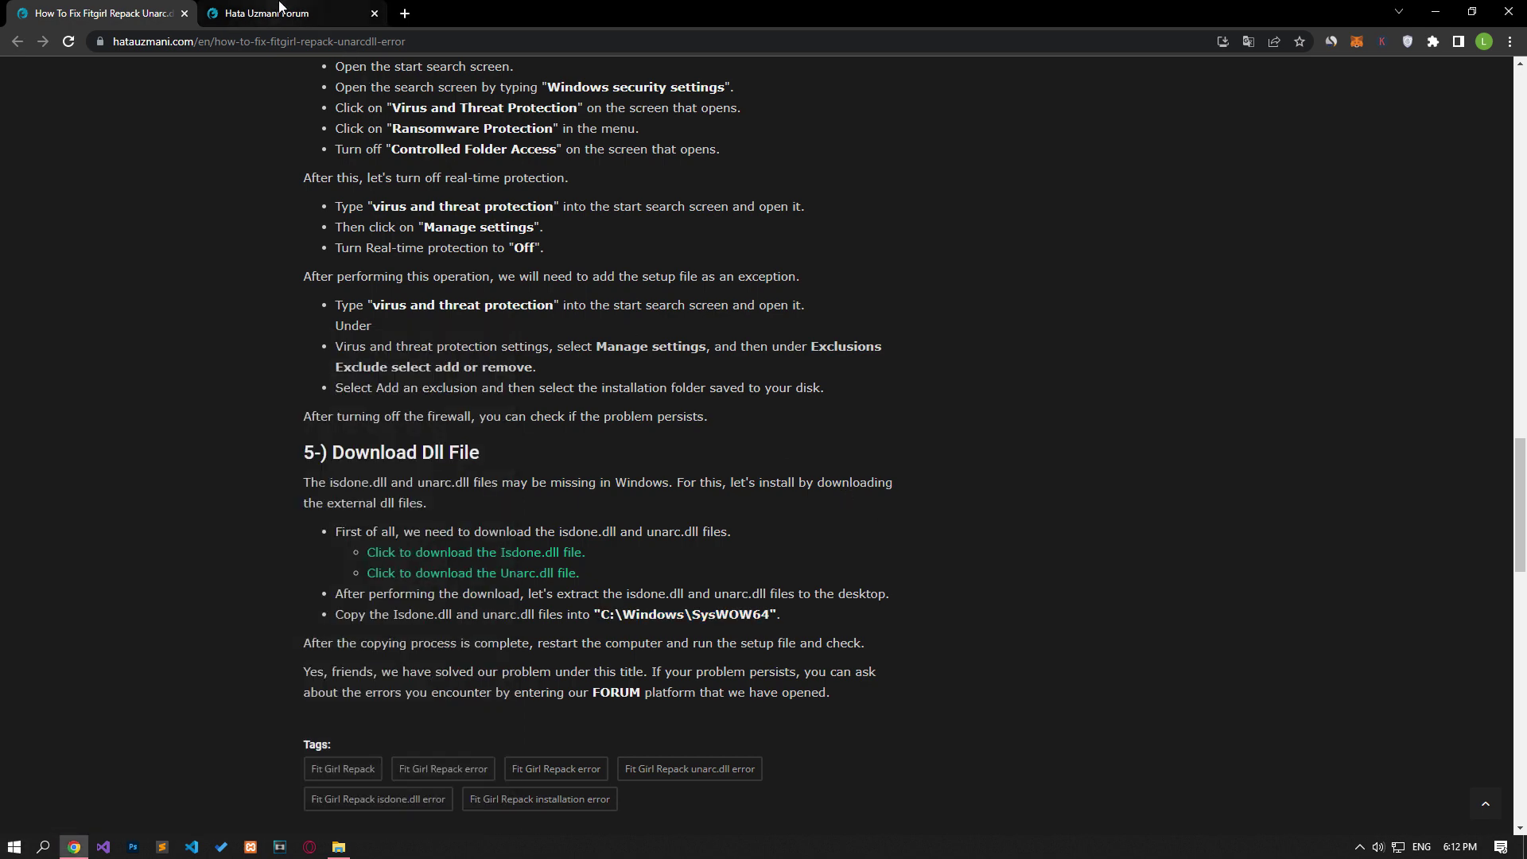
pyautogui.click(279, 10)
pyautogui.click(1190, 222)
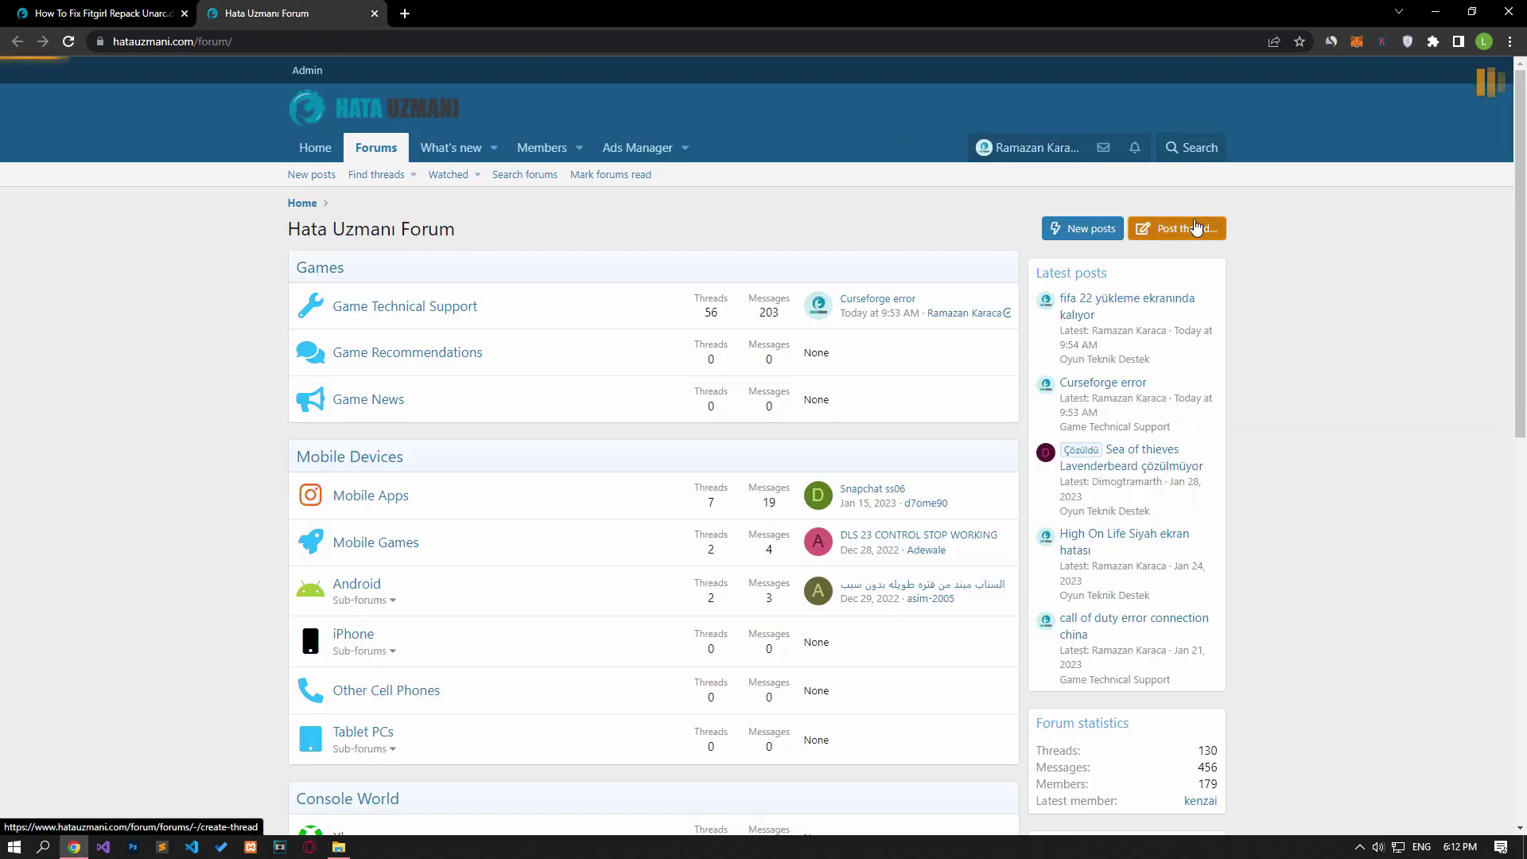